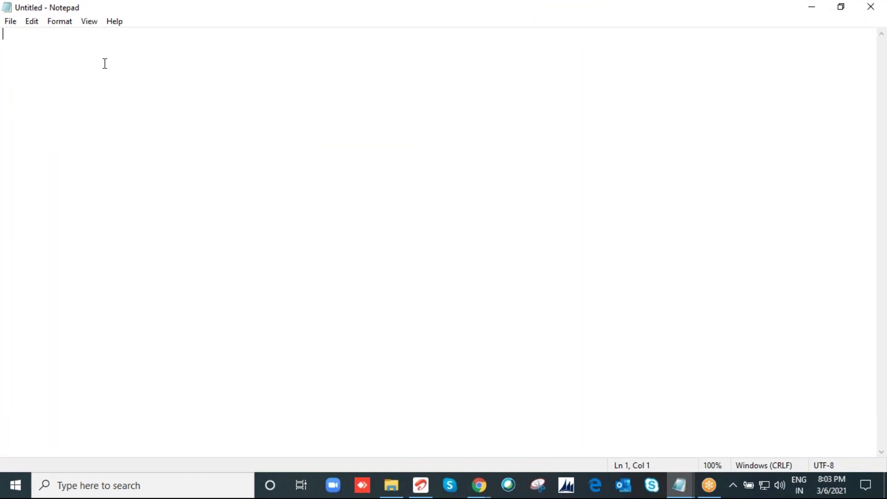
# Step: Leave twelve blank lines at the start of the note and enter "Marketing" and "sales" on separate lines
pyautogui.press('Return')
pyautogui.press('Return')
pyautogui.press('Return')
pyautogui.press('Return')
pyautogui.press('Return')
pyautogui.press('Return')
pyautogui.press('Return')
pyautogui.press('Return')
pyautogui.press('Return')
pyautogui.press('Return')
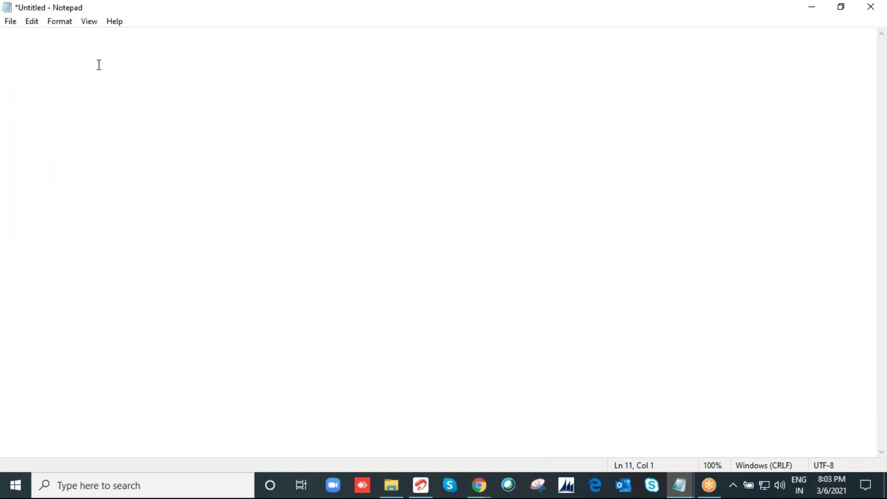
pyautogui.press('Return')
pyautogui.press('Return')
pyautogui.write('Marketing')
pyautogui.press('Return')
pyautogui.write('sales')
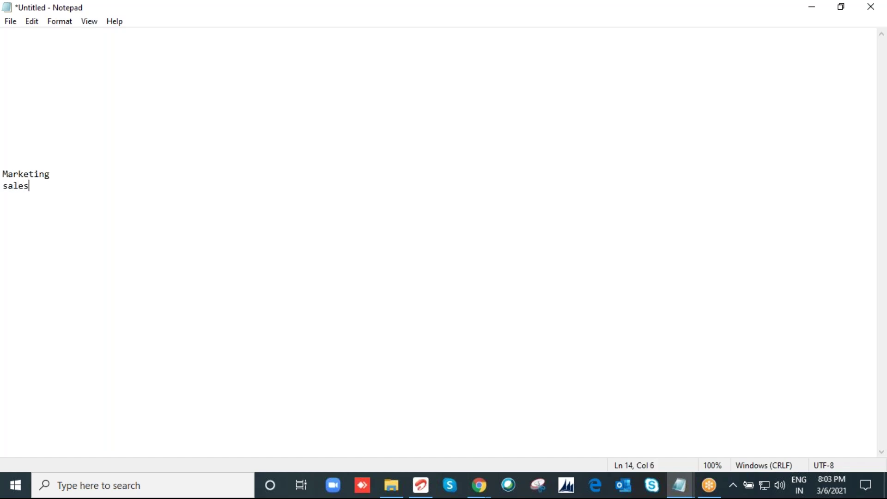
# Step: Add a third line reading "Service" followed by a row of eleven dashes
pyautogui.press('Return')
pyautogui.write('Servic')
pyautogui.write('cccccccc')
pyautogui.press('BackSpace')
pyautogui.press('BackSpace')
pyautogui.press('BackSpace')
pyautogui.press('BackSpace')
pyautogui.press('BackSpace')
pyautogui.press('BackSpace')
pyautogui.press('BackSpace')
pyautogui.press('BackSpace')
pyautogui.write('e-----------')
# Step: Add dashes after "Marketing" and "sales" until both lines end level with the Service line
pyautogui.click(58, 177)
pyautogui.write('---')
pyautogui.click(33, 186)
pyautogui.write('-------------')
pyautogui.click(65, 174)
pyautogui.write('------')
# Step: Enter "phonecall,sms,email,fax,digital marketing....stall......" after the dashes on the Marketing line
pyautogui.write('pho')
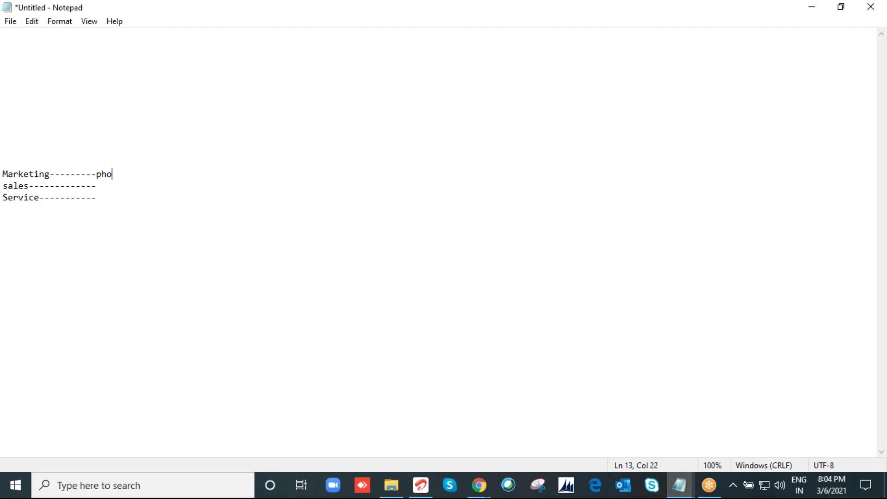
pyautogui.write('necall,sms,email,fa')
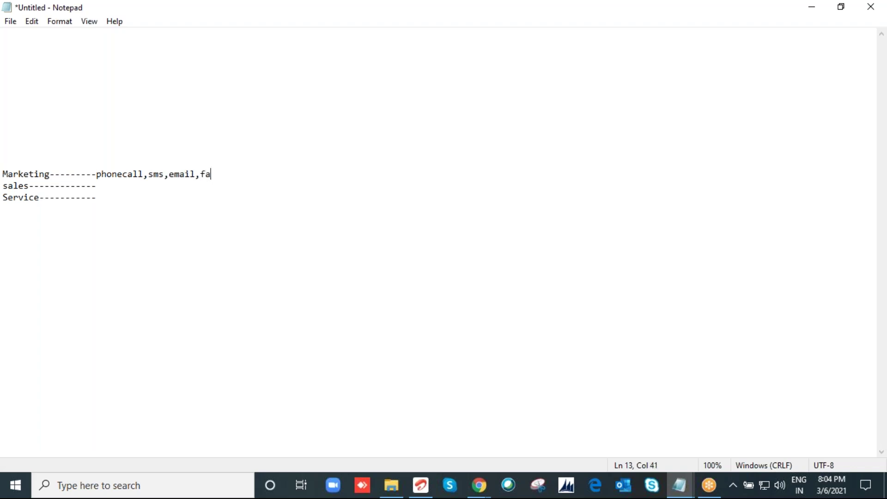
pyautogui.write('x,digital marketing....stall')
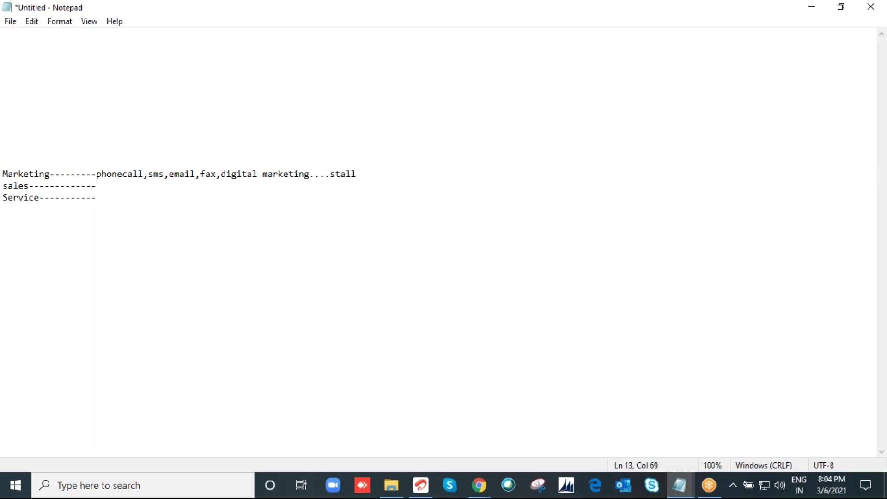
pyautogui.write('......')
# Step: Enter "quotes...order...invoice--------delivery.....som teerms condition" after the dashes on the sales line
pyautogui.click(65, 185)
pyautogui.moveTo(403, 177); pyautogui.dragTo(97, 169)
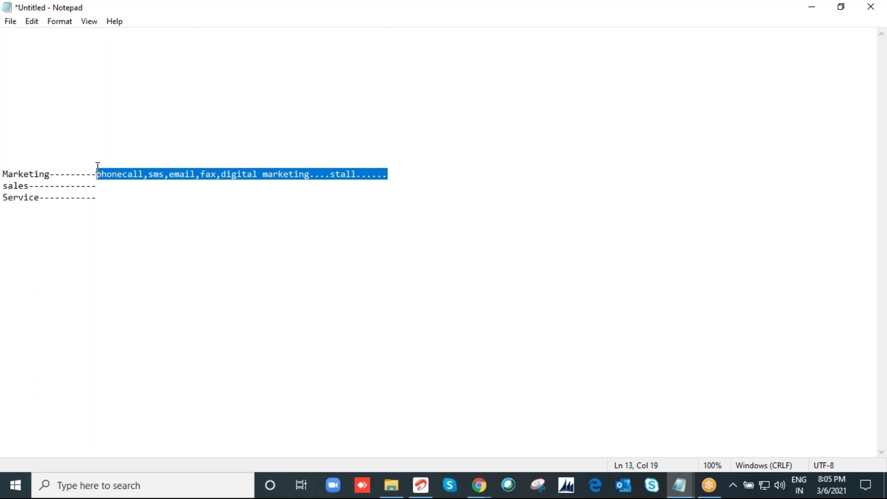
pyautogui.click(71, 185)
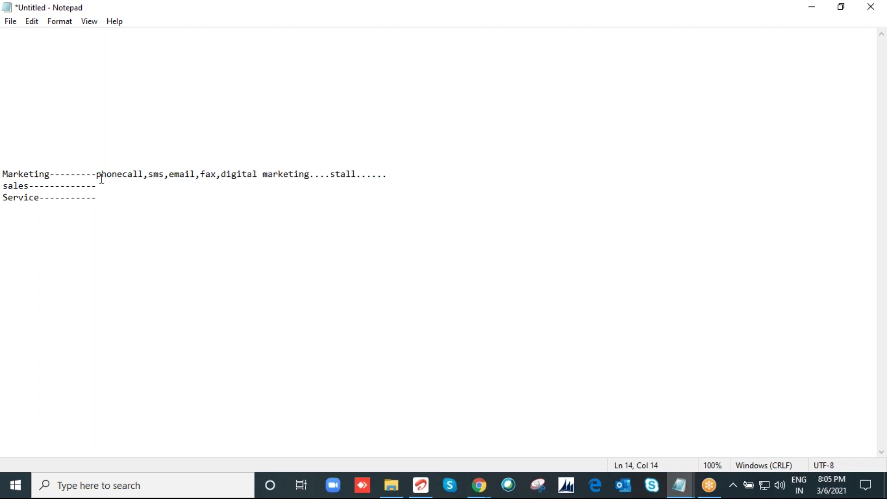
pyautogui.click(101, 188)
pyautogui.write('quotes...')
pyautogui.click(654, 20)
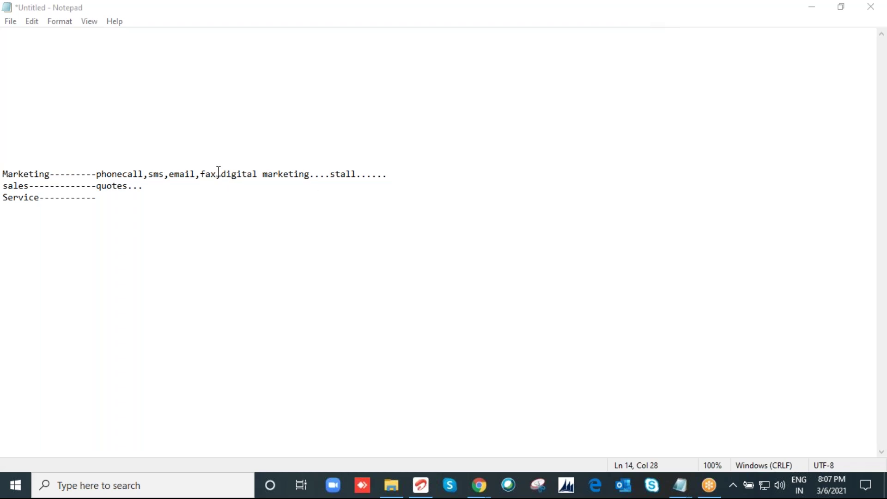
pyautogui.click(146, 189)
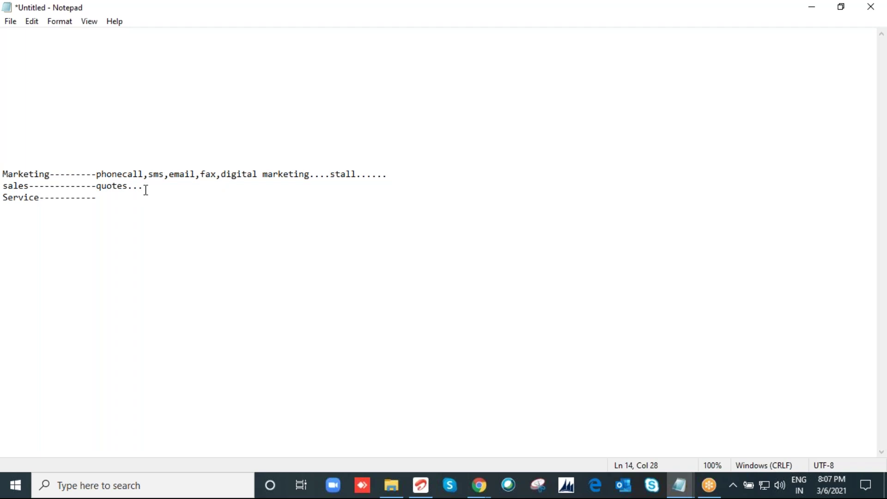
pyautogui.write('order...invoice--------')
pyautogui.write('delivery')
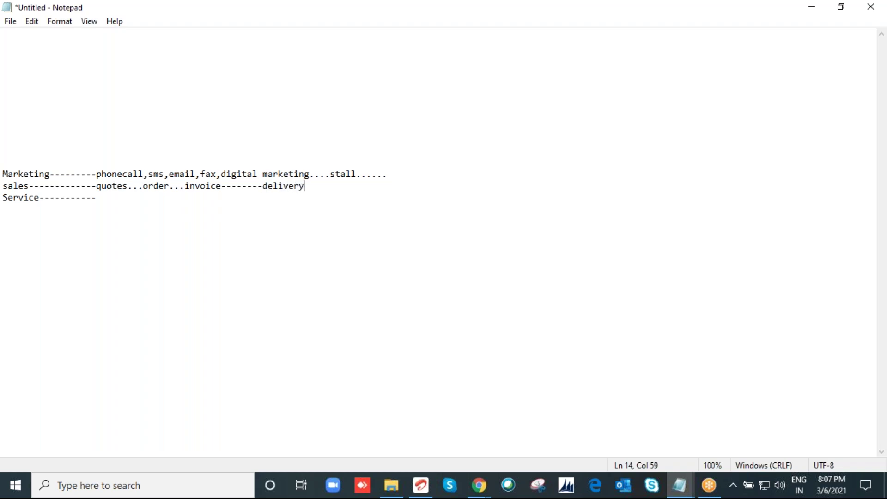
pyautogui.write('.....som teerms condition')
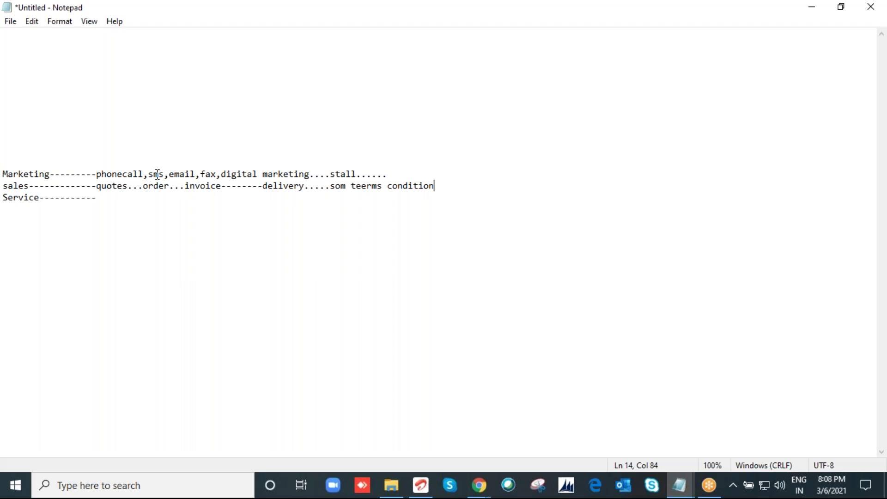
# Step: Enter "complint,..resolved......" after the dashes on the Service line
pyautogui.click(102, 199)
pyautogui.write('complint,..resolve')
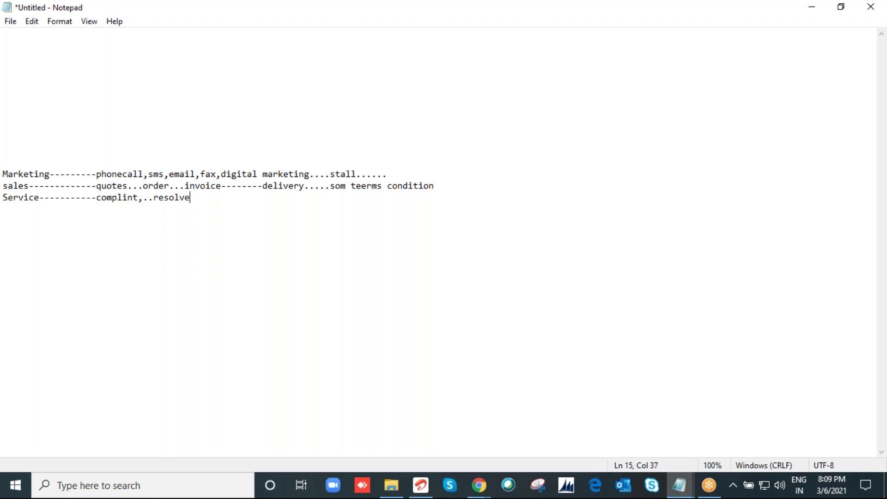
pyautogui.write('d......')
pyautogui.moveTo(250, 202); pyautogui.dragTo(4, 162)
pyautogui.click(214, 214)
pyautogui.click(280, 204)
pyautogui.moveTo(280, 203); pyautogui.dragTo(7, 174)
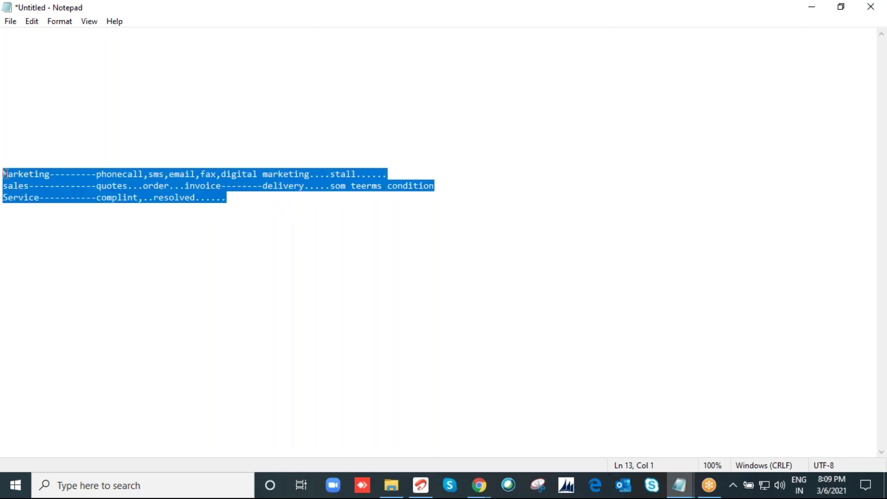
# Step: Leave four blank lines below the Service line and list "CAR,", "Bike,", "TV" and "Fidge" on separate lines
pyautogui.click(268, 199)
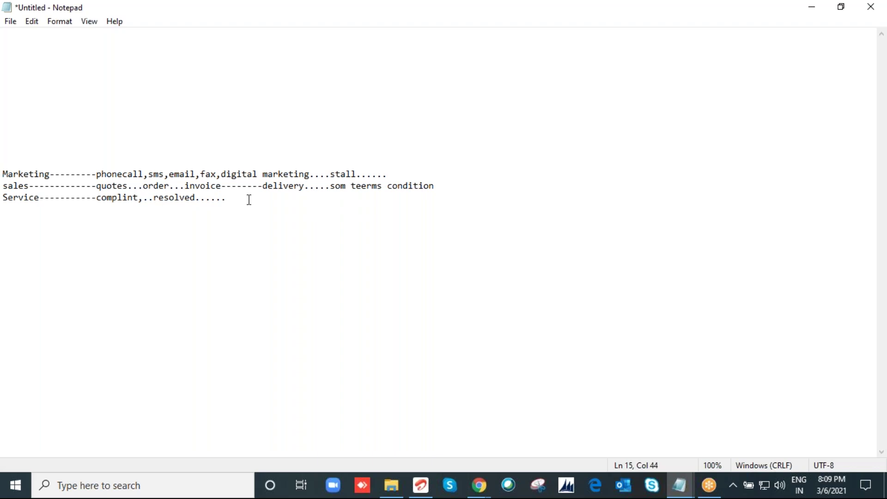
pyautogui.press('Return')
pyautogui.press('Return')
pyautogui.press('Return')
pyautogui.press('Return')
pyautogui.press('Return')
pyautogui.write('CAr,')
pyautogui.press('BackSpace')
pyautogui.press('BackSpace')
pyautogui.write('R,')
pyautogui.press('Return')
pyautogui.write('Bike,')
pyautogui.press('Return')
pyautogui.write('TV')
pyautogui.press('Return')
pyautogui.write('Fidge')
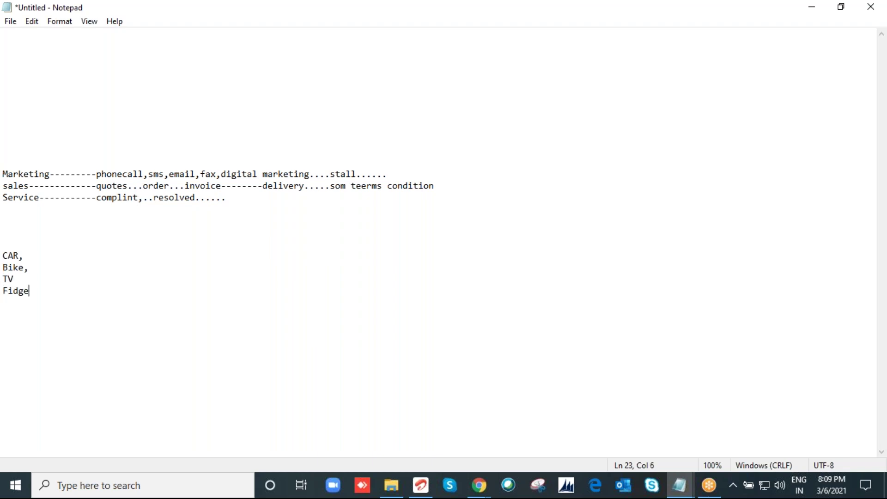
# Step: Erase the list of example products and enter "90%" in its place
pyautogui.press('BackSpace')
pyautogui.press('BackSpace')
pyautogui.press('BackSpace')
pyautogui.press('BackSpace')
pyautogui.press('BackSpace')
pyautogui.press('BackSpace')
pyautogui.press('BackSpace')
pyautogui.press('BackSpace')
pyautogui.press('BackSpace')
pyautogui.press('BackSpace')
pyautogui.press('BackSpace')
pyautogui.press('BackSpace')
pyautogui.press('BackSpace')
pyautogui.press('BackSpace')
pyautogui.press('BackSpace')
pyautogui.press('BackSpace')
pyautogui.press('BackSpace')
pyautogui.press('BackSpace')
pyautogui.press('BackSpace')
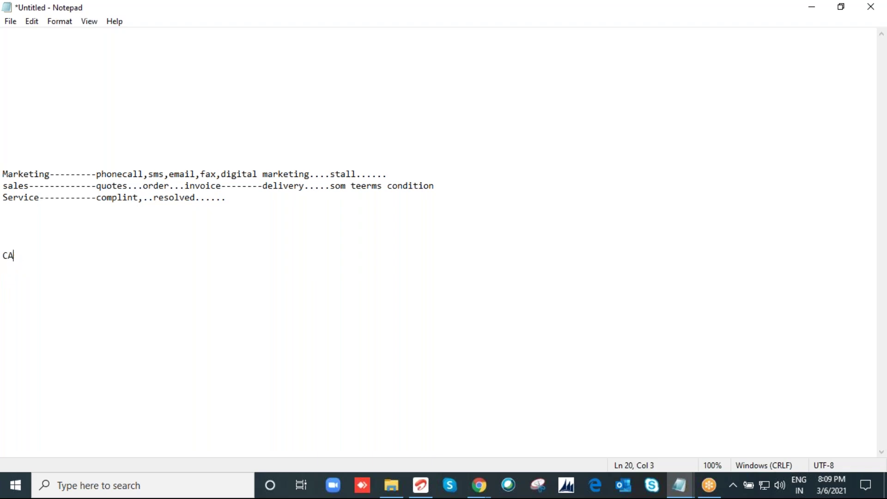
pyautogui.write('90%')
# Step: Examine the Marketing, sales and Service lines by highlighting the quotes stage, the Service line and the whole block
pyautogui.moveTo(3, 175); pyautogui.dragTo(227, 187)
pyautogui.moveTo(3, 186); pyautogui.dragTo(129, 200)
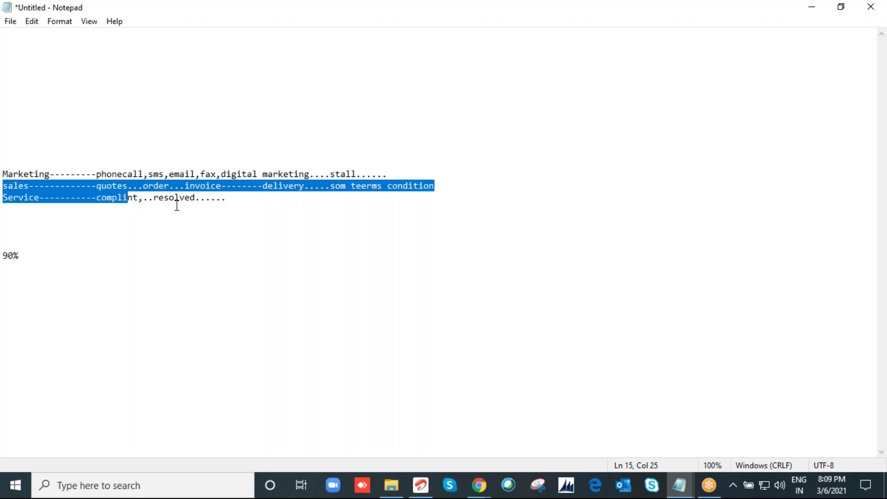
pyautogui.click(235, 206)
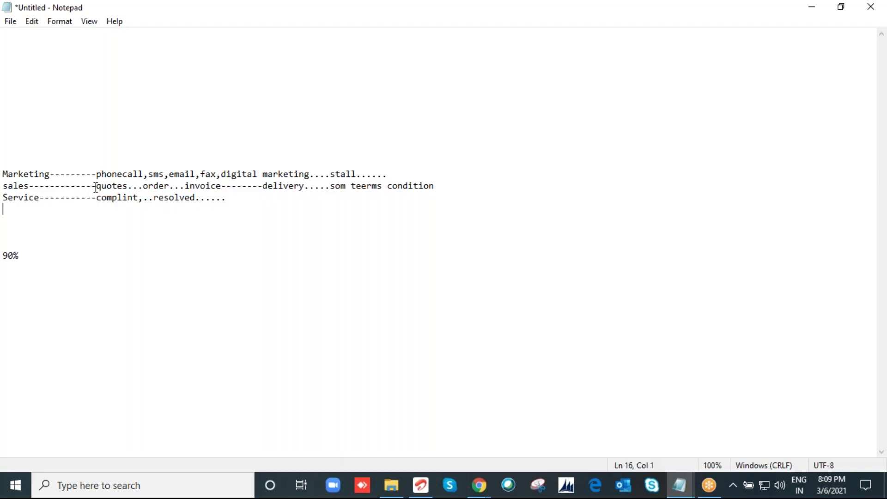
pyautogui.moveTo(95, 186); pyautogui.dragTo(135, 186)
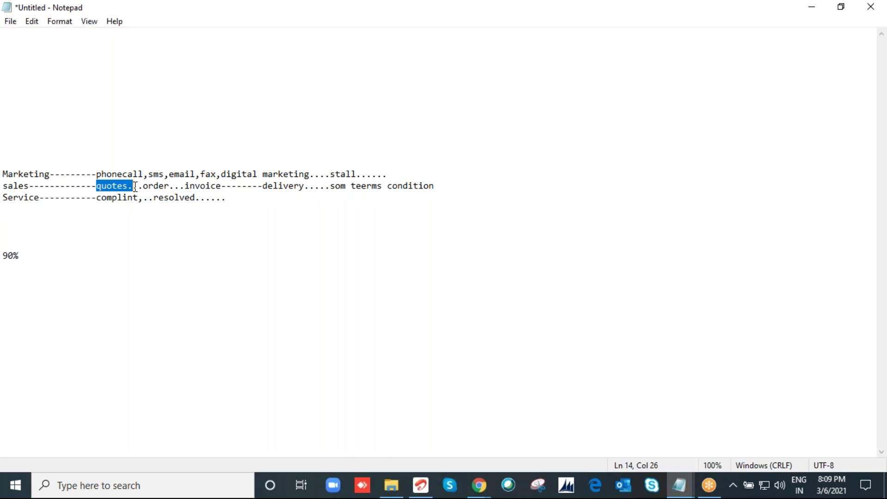
pyautogui.click(128, 186)
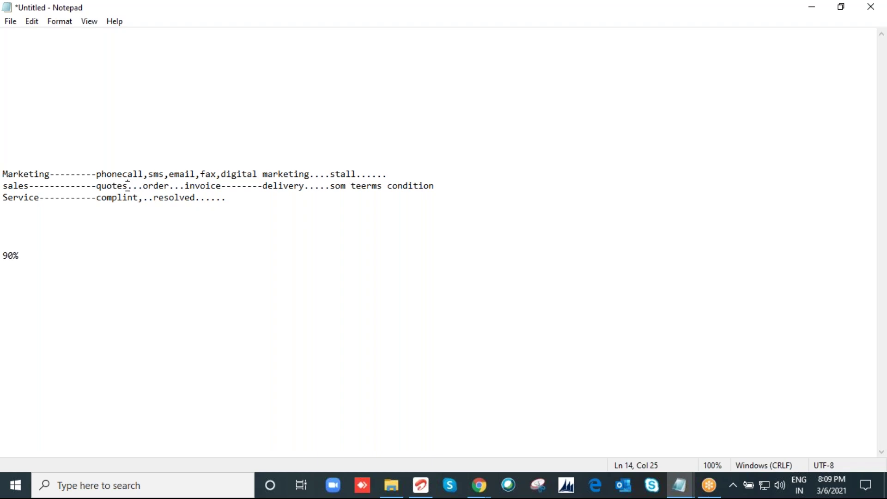
pyautogui.moveTo(6, 198); pyautogui.dragTo(214, 204)
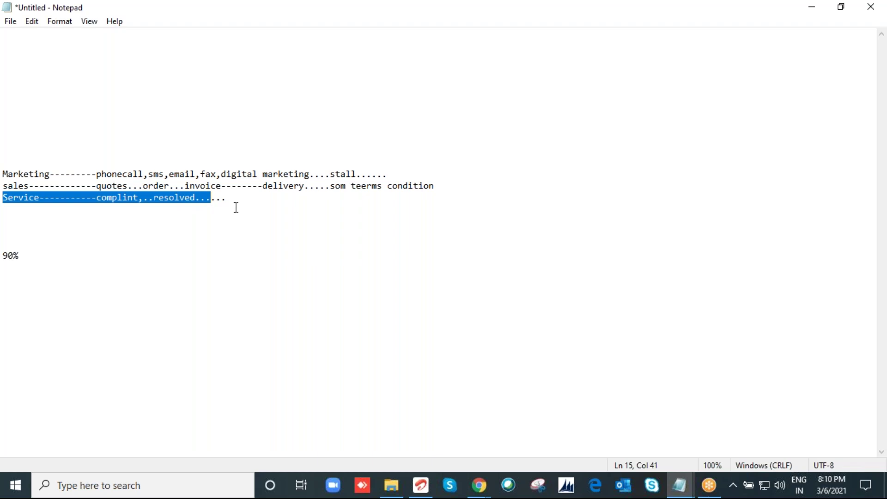
pyautogui.click(212, 199)
pyautogui.moveTo(232, 197); pyautogui.dragTo(5, 150)
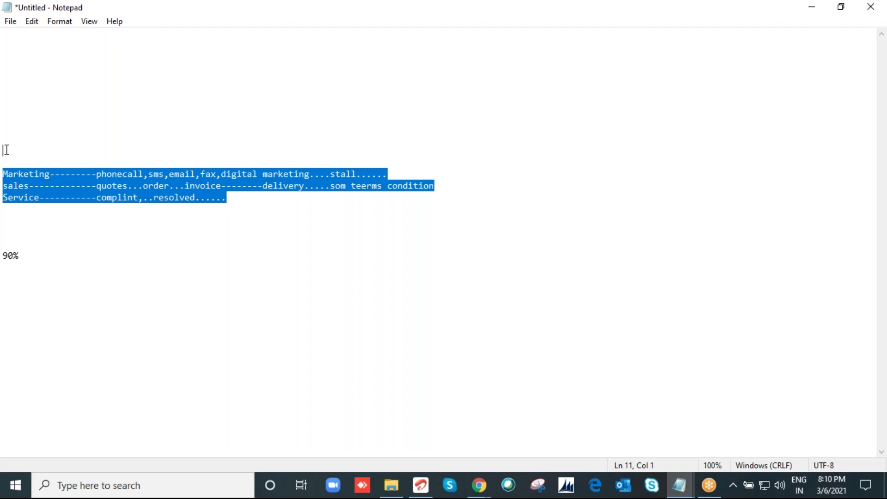
pyautogui.click(190, 218)
pyautogui.click(242, 194)
pyautogui.moveTo(242, 196); pyautogui.dragTo(5, 177)
# Step: Two blank lines below the Service line, enter "application with above 3 funcationities------------CRM------Csutomer relationship management." and end with a line break
pyautogui.click(231, 201)
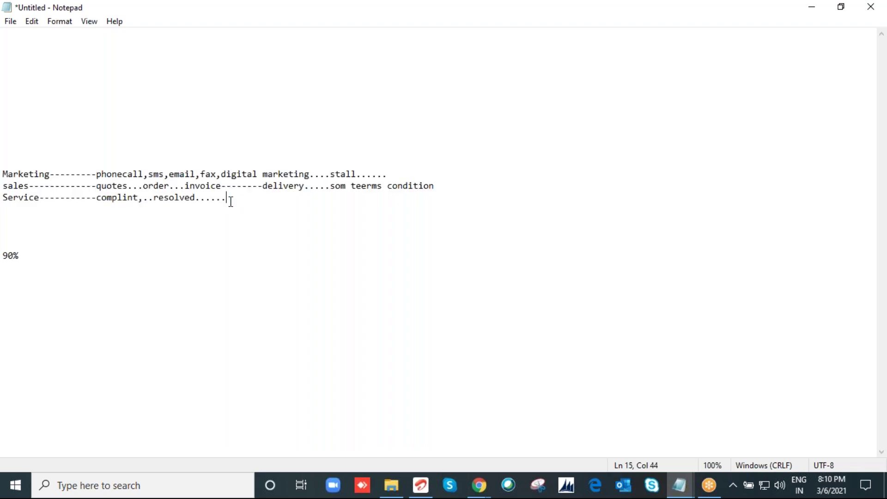
pyautogui.press('Return')
pyautogui.press('Return')
pyautogui.press('Return')
pyautogui.write('application w')
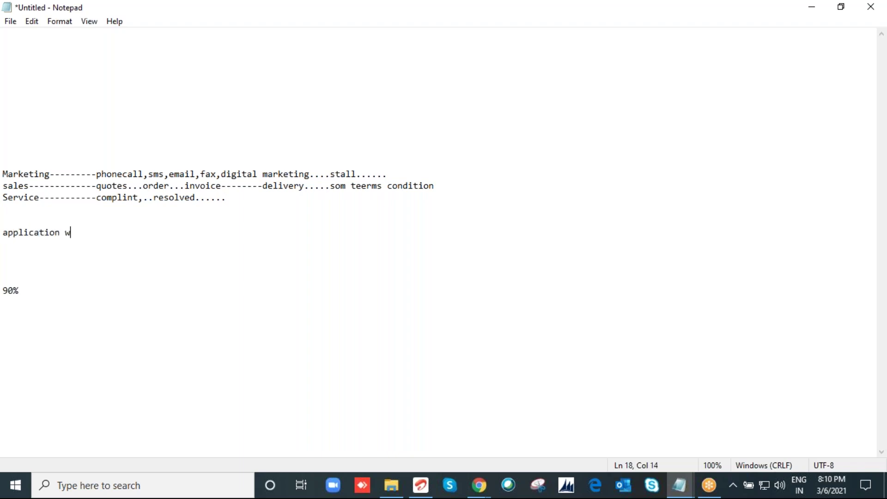
pyautogui.write('ith above 3 funcati')
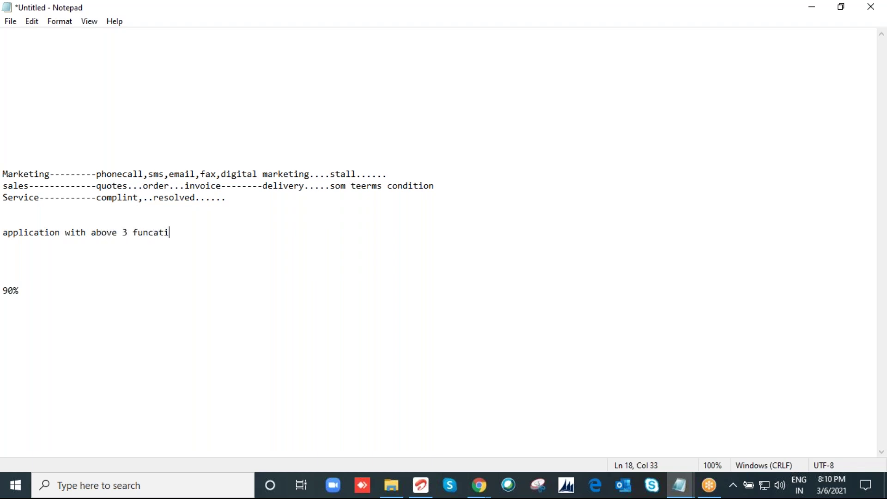
pyautogui.write('onities------------CRM------')
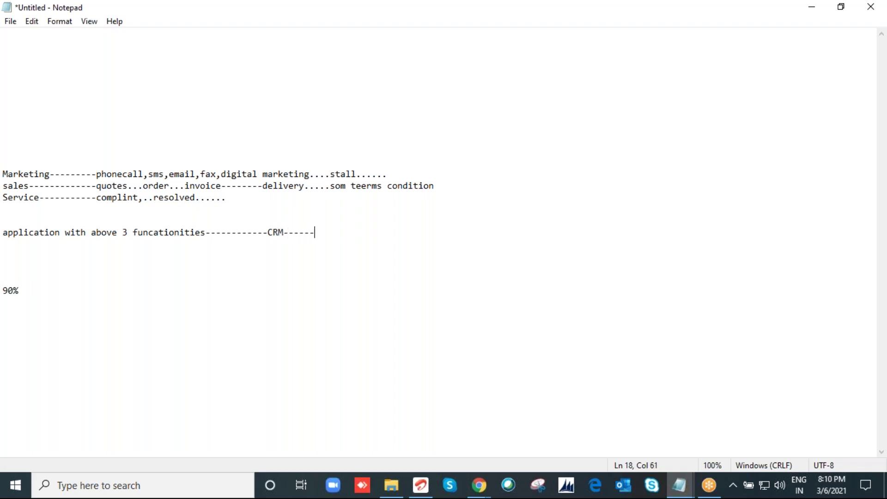
pyautogui.write('Csutomer relationship managemnt')
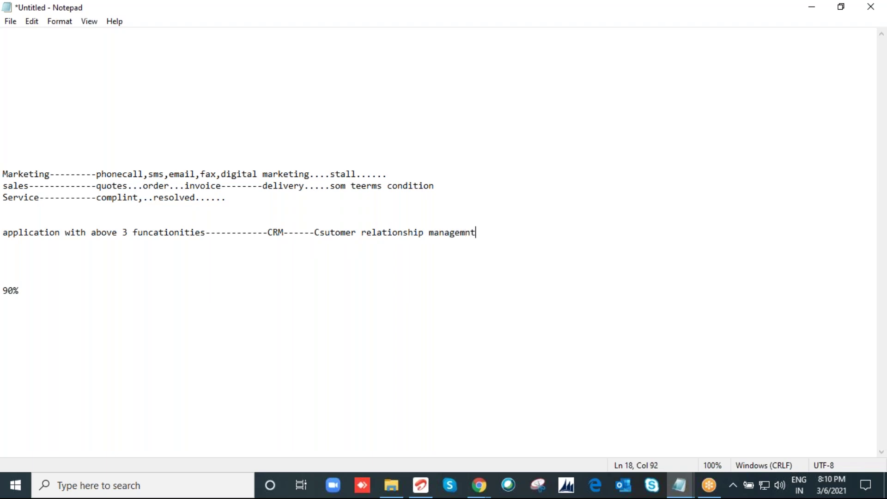
pyautogui.press('BackSpace')
pyautogui.press('BackSpace')
pyautogui.write('ent.')
pyautogui.press('Return')
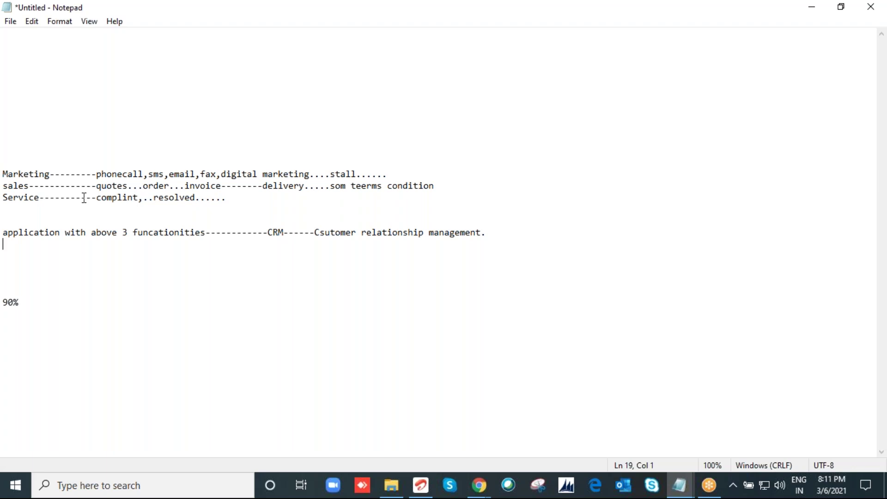
# Step: Review the Marketing line's channels, including sms and digital marketing, and the three function lines that make up CRM
pyautogui.click(2, 164)
pyautogui.moveTo(3, 174); pyautogui.dragTo(65, 176)
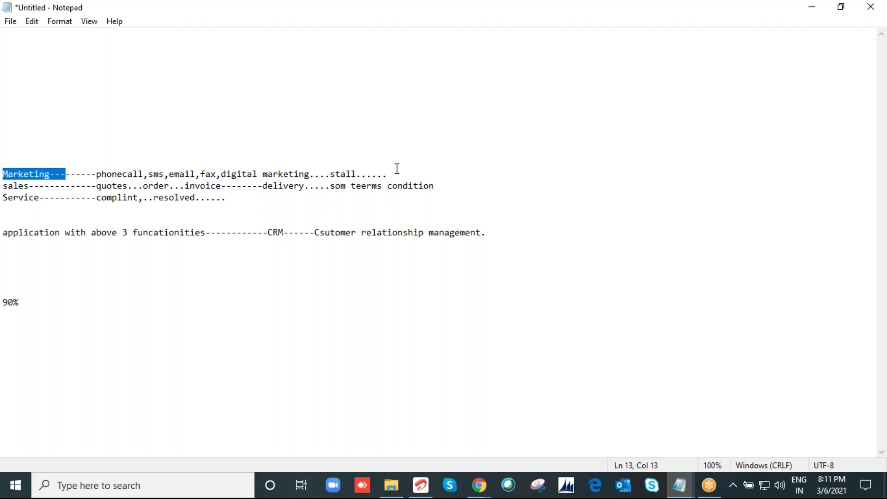
pyautogui.moveTo(392, 170); pyautogui.dragTo(6, 143)
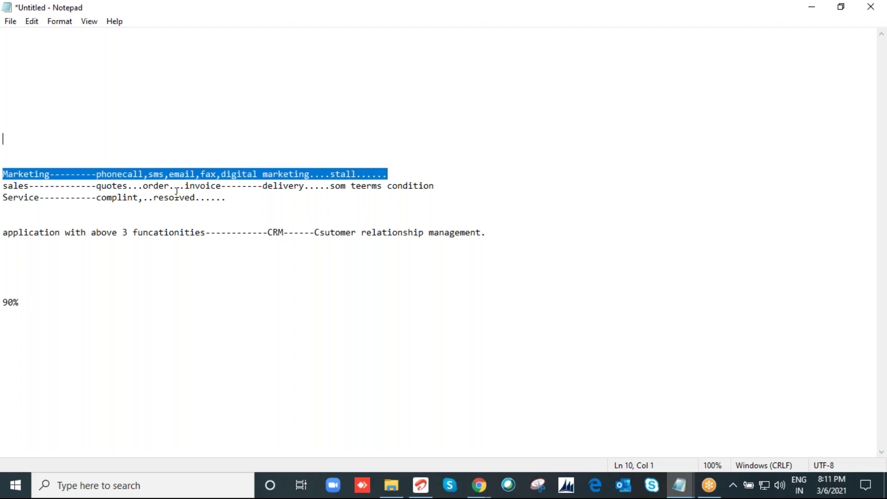
pyautogui.click(124, 173)
pyautogui.click(159, 174)
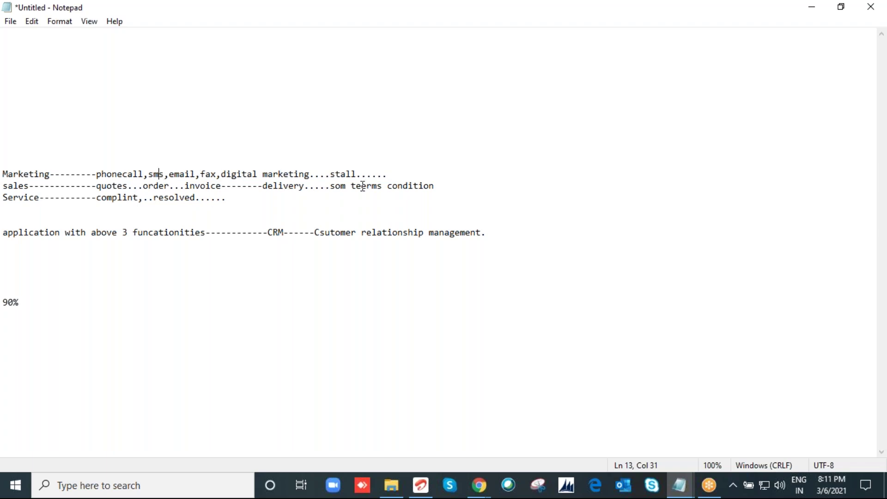
pyautogui.moveTo(225, 174); pyautogui.dragTo(309, 174)
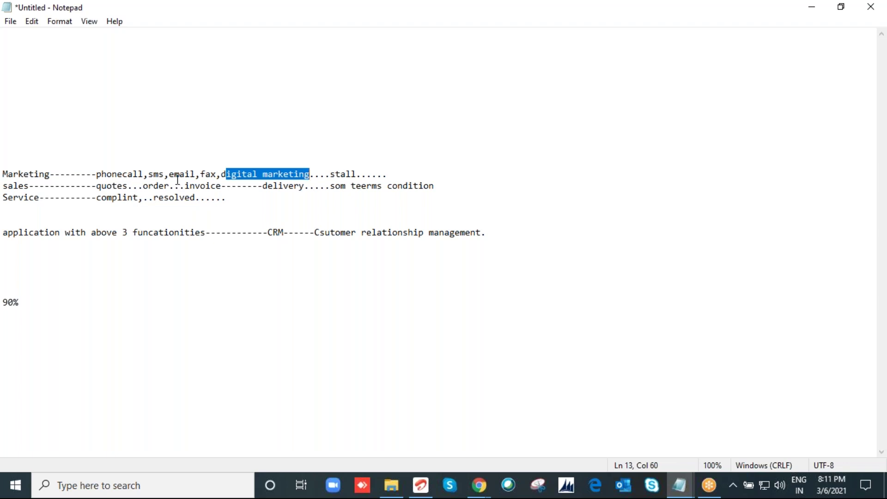
pyautogui.click(10, 186)
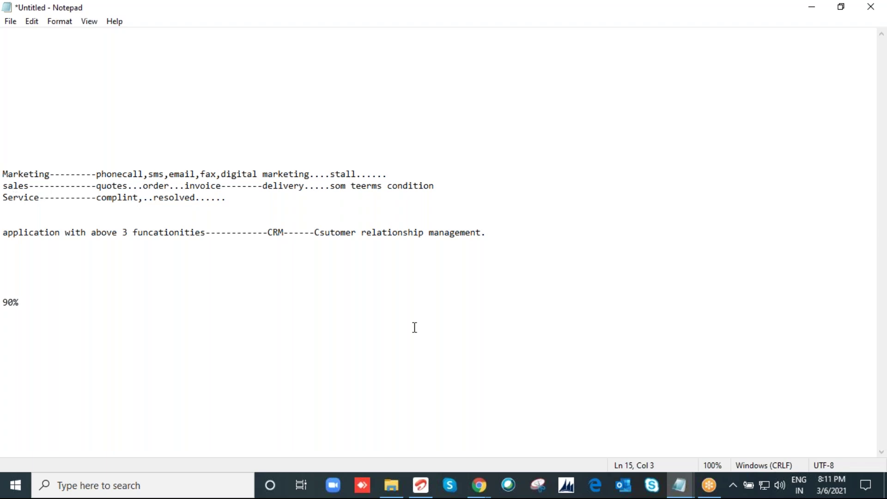
pyautogui.click(387, 224)
pyautogui.moveTo(223, 199); pyautogui.dragTo(6, 172)
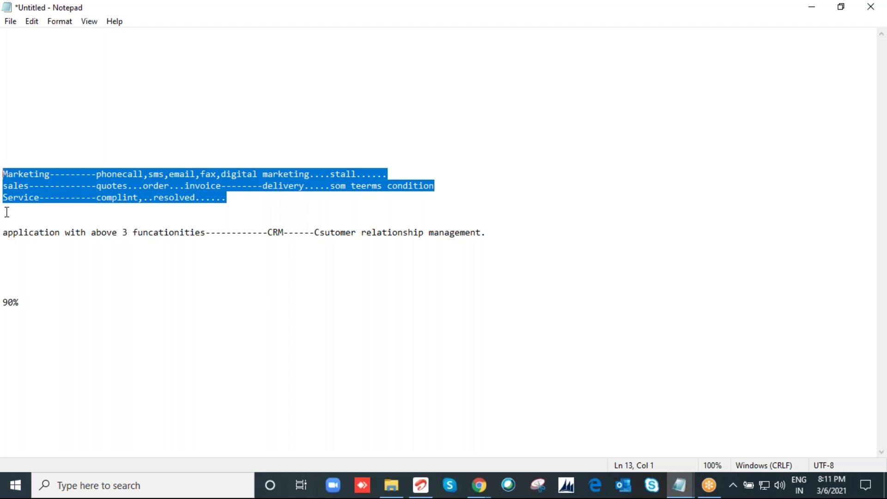
pyautogui.click(147, 217)
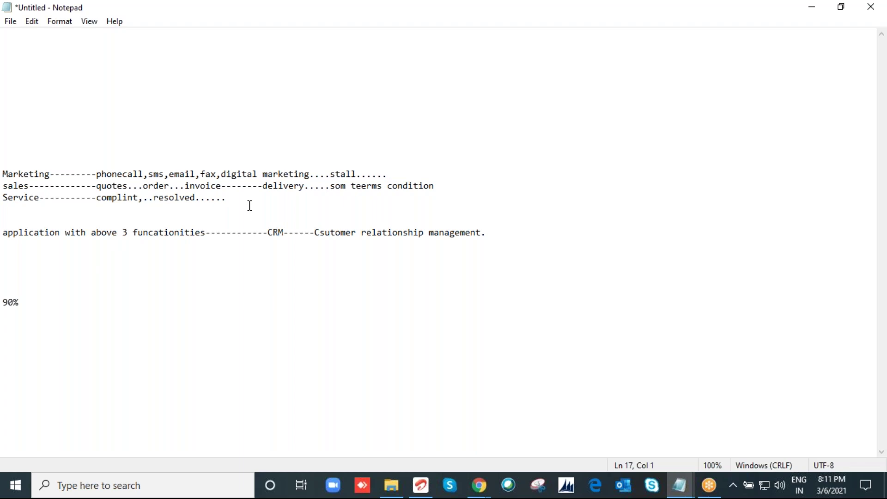
# Step: Examine the sales line, the three-line function block and the CRM abbreviation by highlighting each of them
pyautogui.moveTo(65, 204); pyautogui.dragTo(5, 197)
pyautogui.click(21, 187)
pyautogui.moveTo(436, 186); pyautogui.dragTo(6, 187)
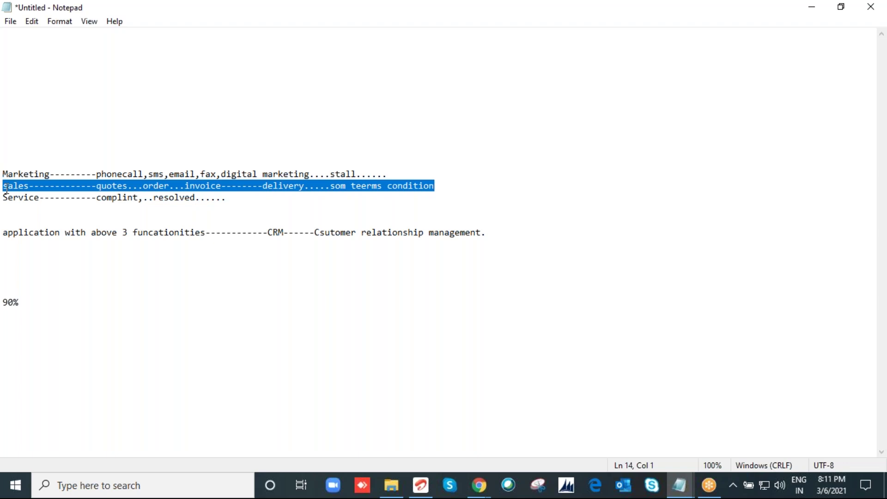
pyautogui.rightClick(6, 187)
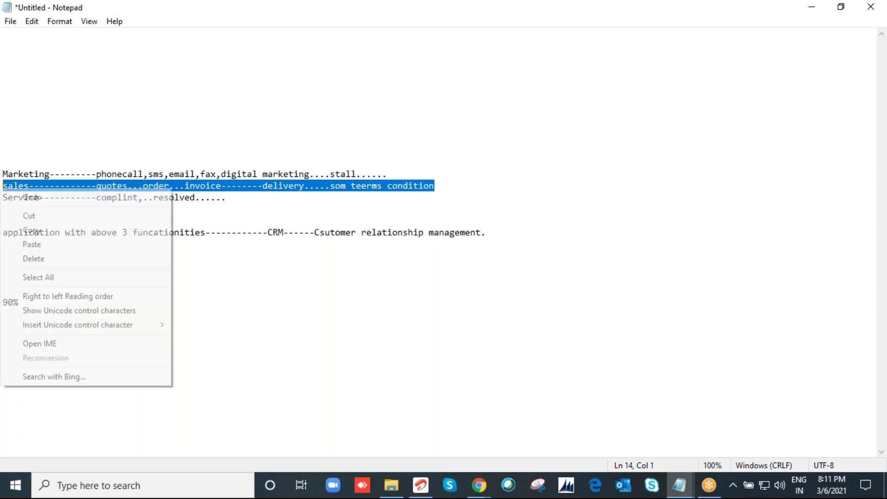
pyautogui.moveTo(237, 207); pyautogui.dragTo(3, 176)
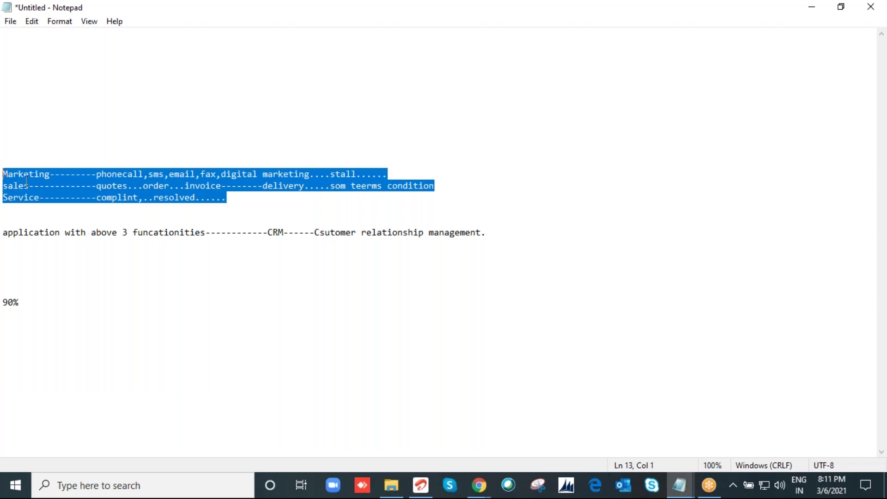
pyautogui.moveTo(501, 232); pyautogui.dragTo(478, 232)
pyautogui.moveTo(225, 197); pyautogui.dragTo(4, 175)
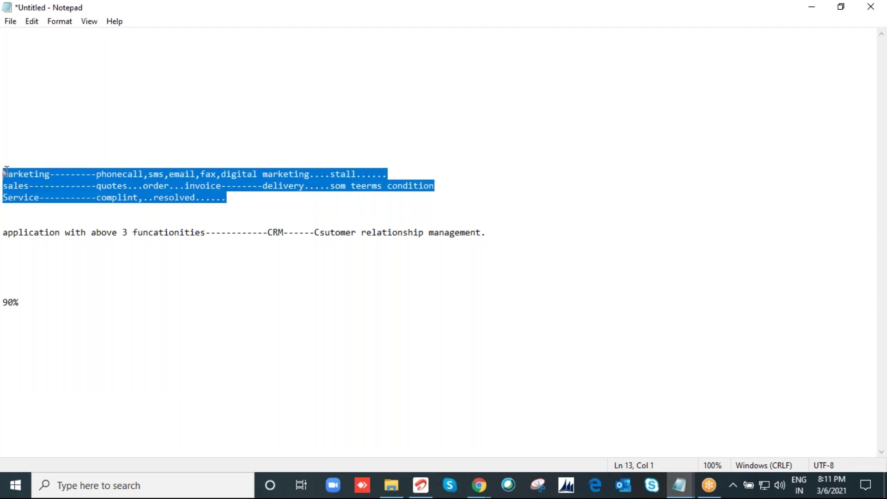
pyautogui.click(121, 184)
pyautogui.click(266, 199)
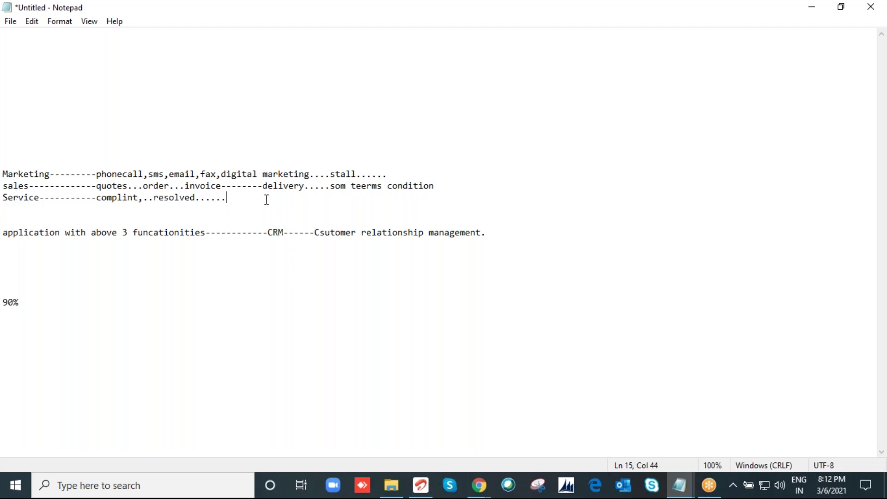
pyautogui.moveTo(266, 200); pyautogui.dragTo(6, 175)
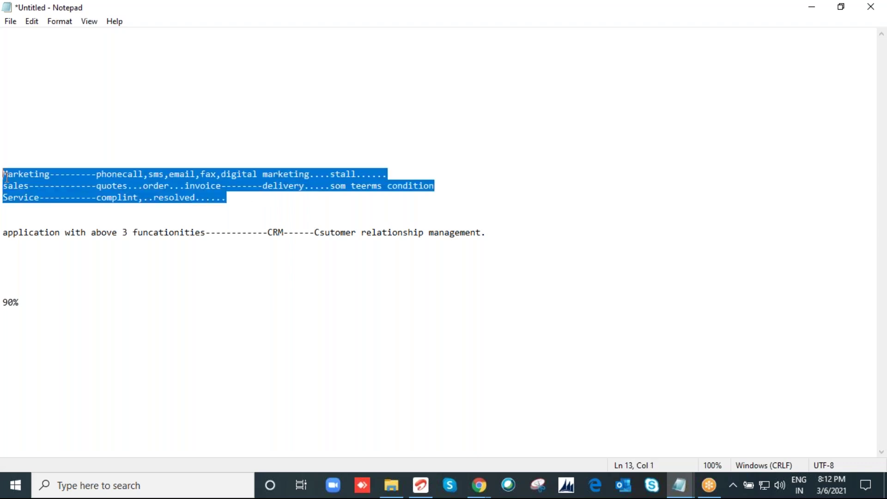
pyautogui.click(234, 172)
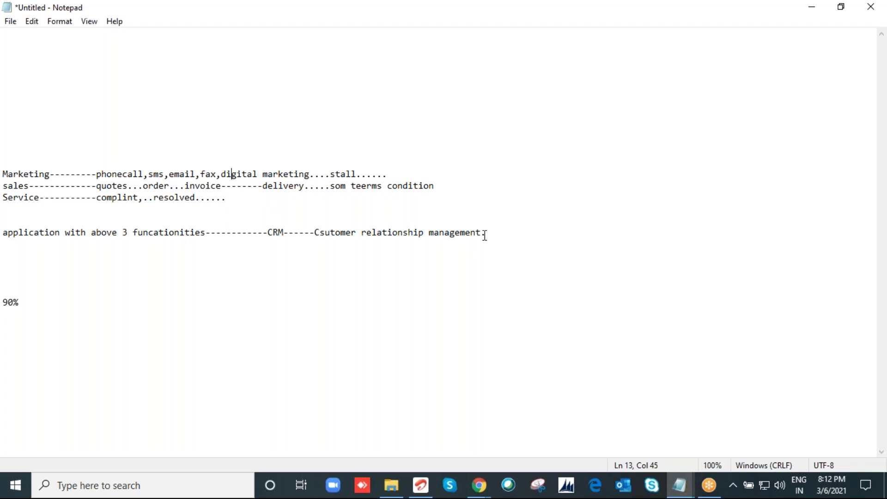
pyautogui.moveTo(268, 232); pyautogui.dragTo(283, 233)
pyautogui.moveTo(245, 199); pyautogui.dragTo(7, 170)
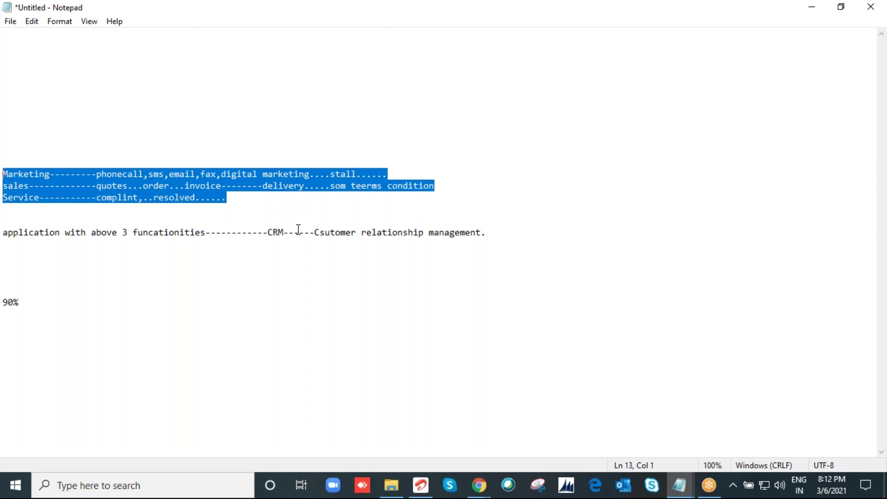
# Step: Three blank lines below the CRM definition, enter "microsoft---MS CRM---Dynamic CRM" followed by line breaks
pyautogui.click(525, 240)
pyautogui.press('Return')
pyautogui.press('Return')
pyautogui.press('Return')
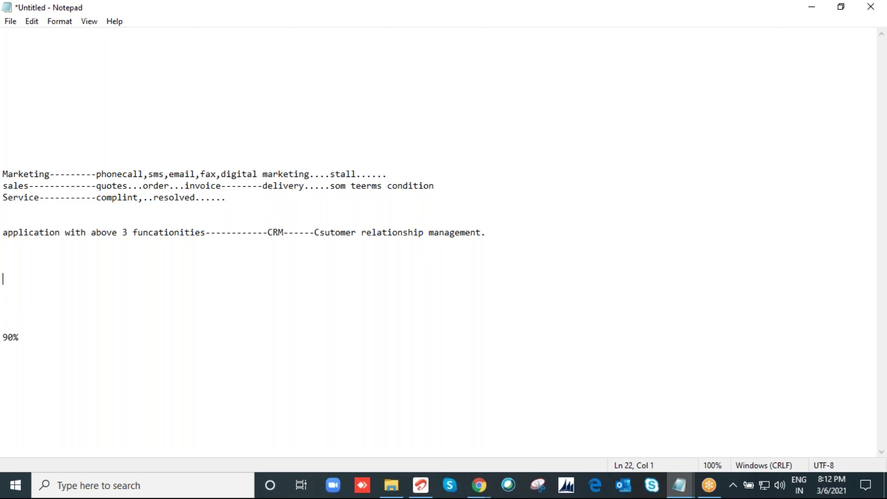
pyautogui.write('microsoft---MS CRM-')
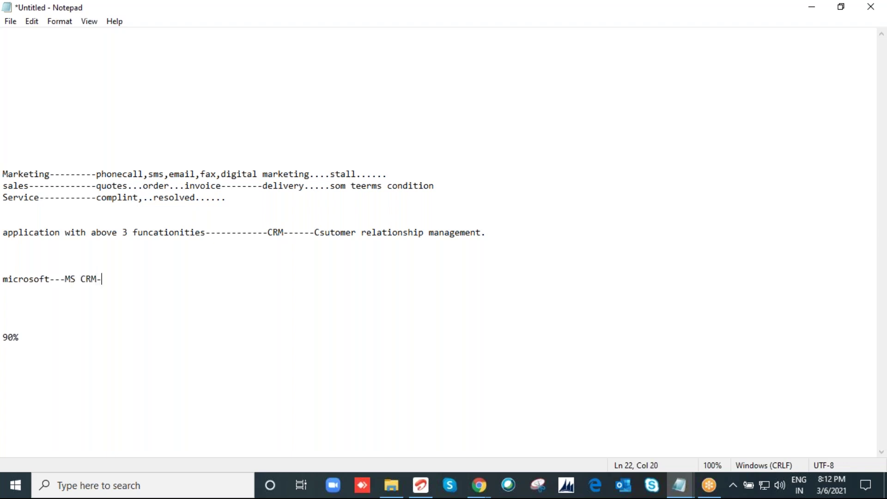
pyautogui.write('--Dynamic CRM')
pyautogui.press('Return')
pyautogui.press('Return')
pyautogui.press('Return')
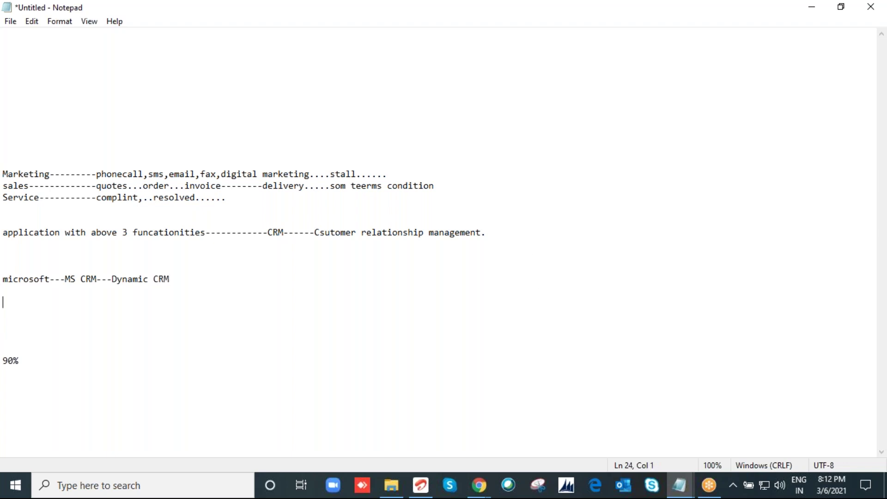
# Step: Directly below the microsoft line, enter "Zoho-------Zoho CRM" and end with a line break
pyautogui.click(178, 278)
pyautogui.moveTo(3, 174); pyautogui.dragTo(155, 189)
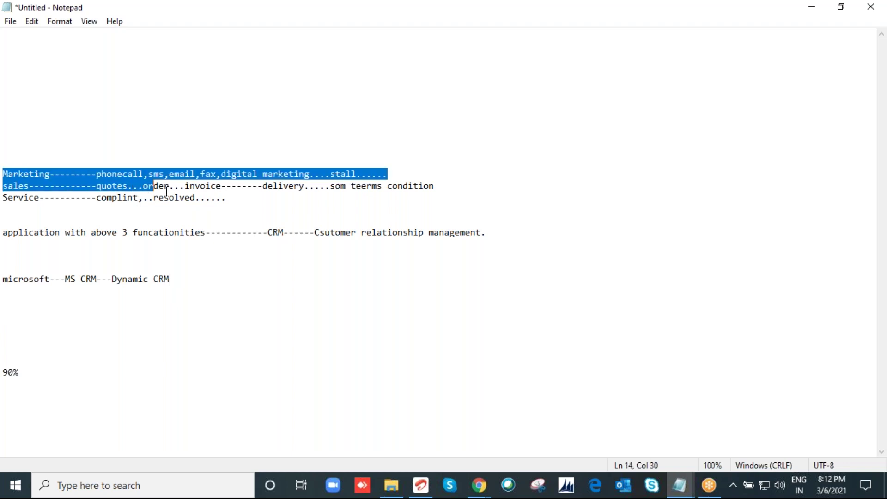
pyautogui.click(179, 285)
pyautogui.write('Zo')
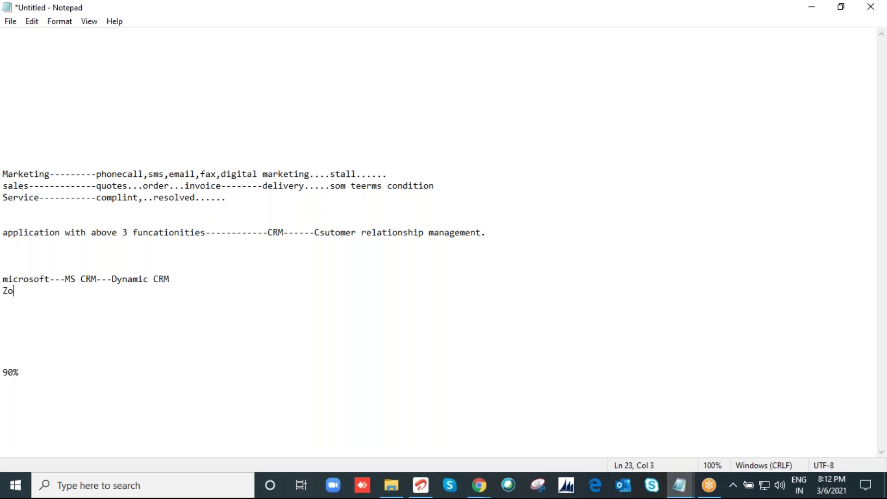
pyautogui.write('ho-------Zoho CRM')
pyautogui.press('Return')
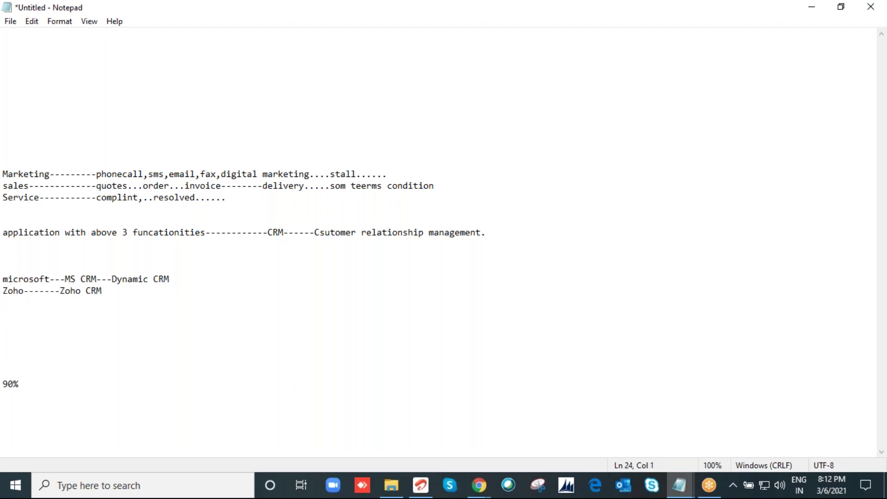
# Step: Add "oracle crm--oracle" and "sales force" on consecutive lines below the Zoho line, with no blank line between them
pyautogui.write('oracle crm--oracle')
pyautogui.press('Return')
pyautogui.press('Return')
pyautogui.write('sals')
pyautogui.press('BackSpace')
pyautogui.write('es force')
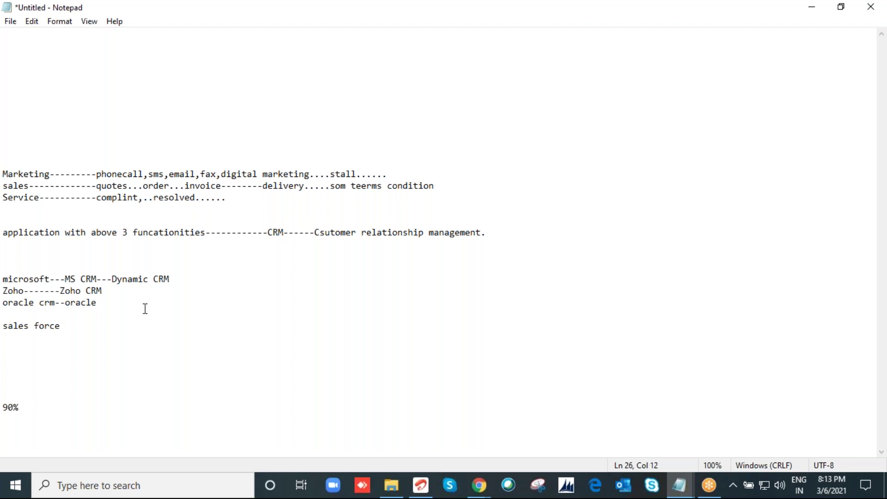
pyautogui.click(17, 314)
pyautogui.press('BackSpace')
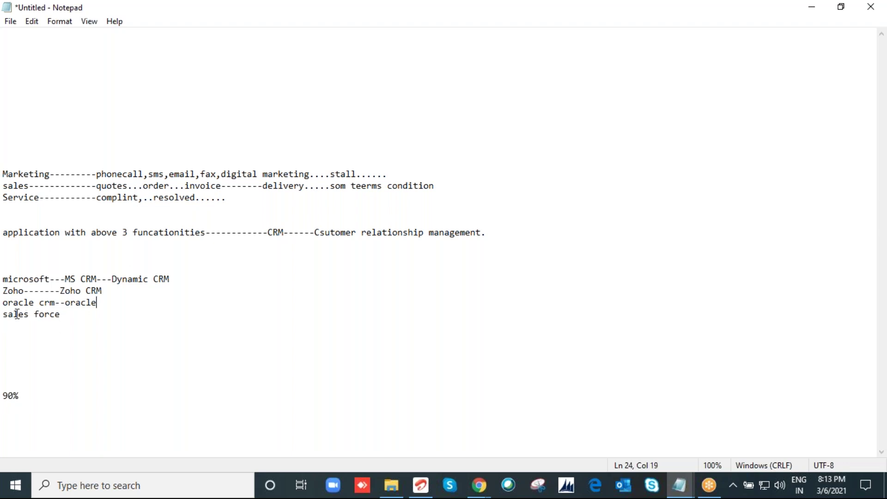
# Step: Review the list of CRM vendors by highlighting the whole list, the microsoft line and the remaining products
pyautogui.moveTo(86, 319); pyautogui.dragTo(4, 255)
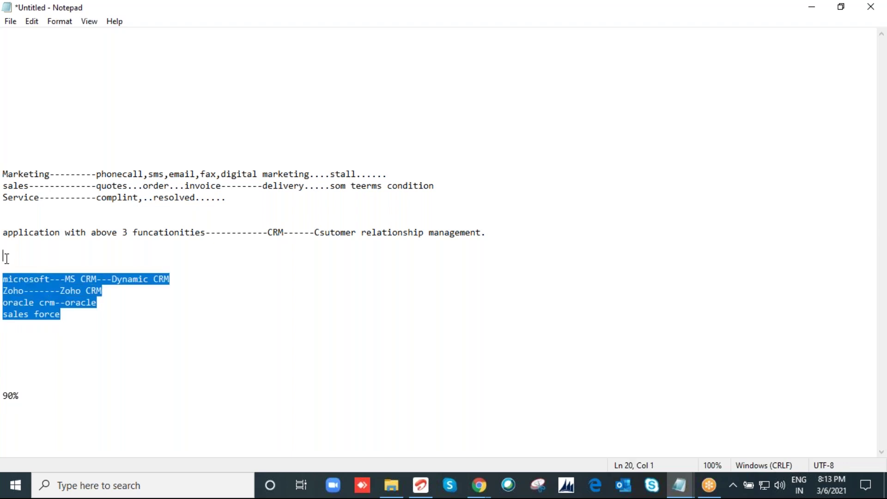
pyautogui.click(9, 278)
pyautogui.moveTo(190, 277); pyautogui.dragTo(7, 273)
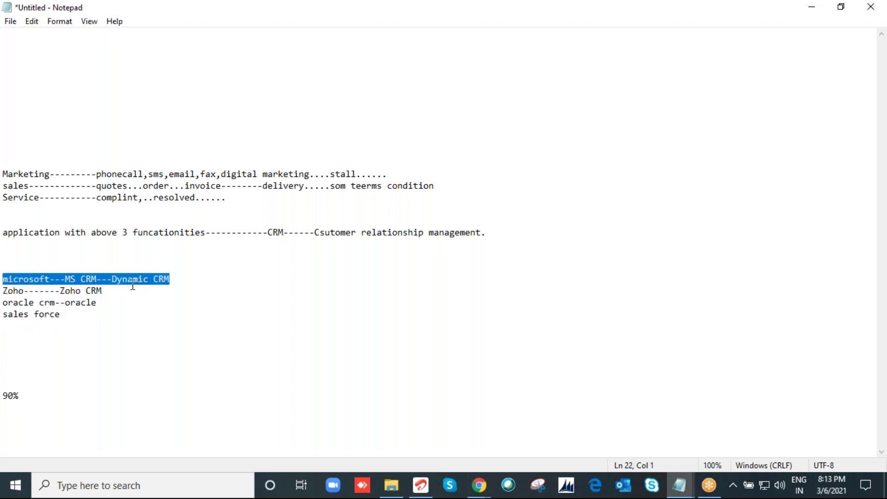
pyautogui.click(152, 278)
pyautogui.moveTo(31, 275); pyautogui.dragTo(6, 265)
pyautogui.click(158, 312)
pyautogui.click(177, 274)
pyautogui.moveTo(23, 398); pyautogui.dragTo(2, 287)
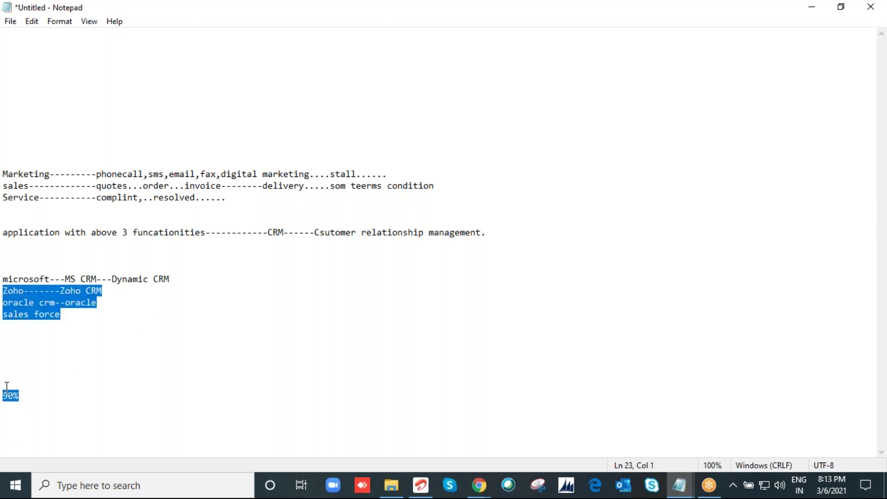
# Step: Remove the "90%" entry and enter "Funcational consultent" and "technical consultent" on separate lines in its place
pyautogui.click(33, 387)
pyautogui.moveTo(22, 398); pyautogui.dragTo(3, 392)
pyautogui.press('BackSpace')
pyautogui.press('BackSpace')
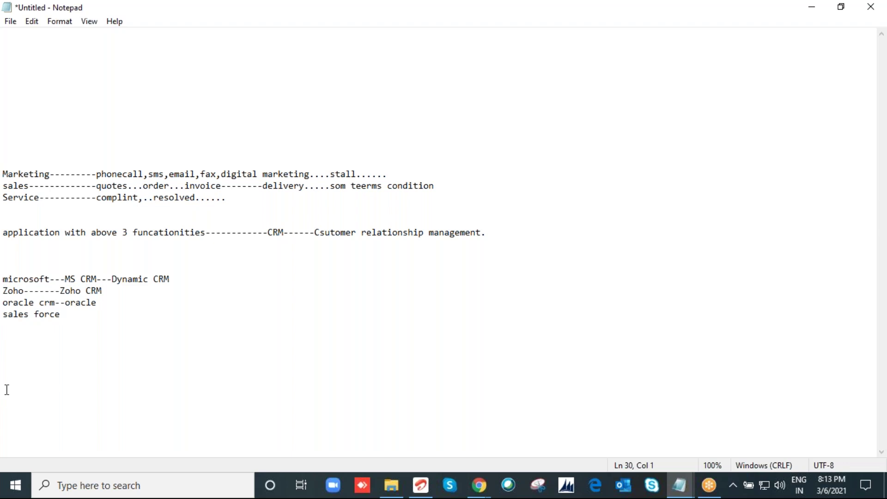
pyautogui.write('Funcational consul')
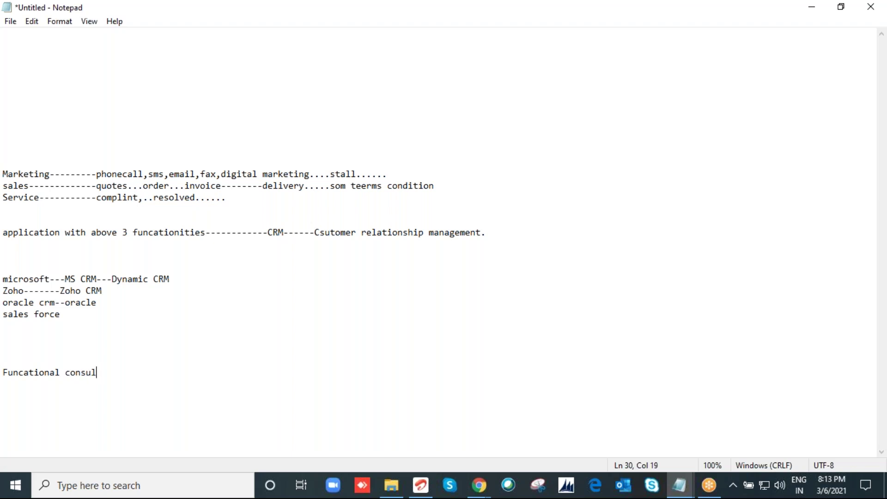
pyautogui.write('ta')
pyautogui.press('BackSpace')
pyautogui.write('ent')
pyautogui.press('Return')
pyautogui.write('technical consultent')
pyautogui.press('Return')
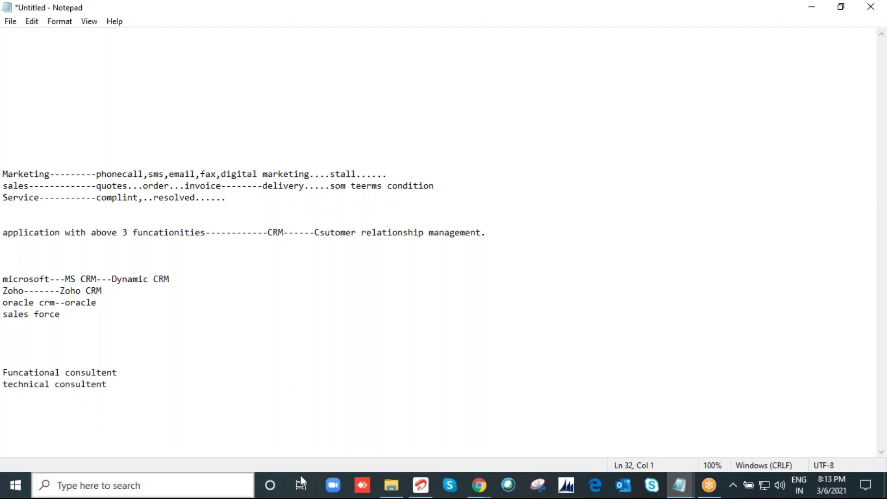
# Step: Append "---client" to the Funcational consultent line and "-----chaning pplicaiton" to the technical consultent line
pyautogui.click(119, 372)
pyautogui.write('-')
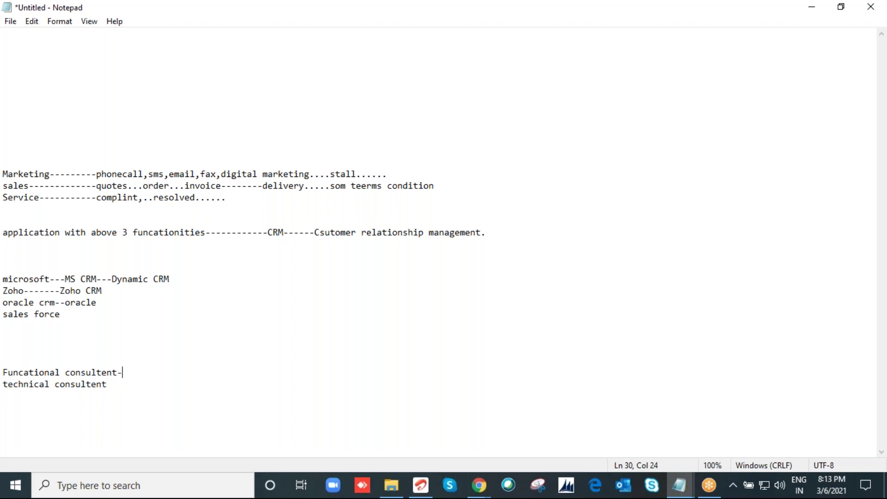
pyautogui.write('--client')
pyautogui.click(111, 383)
pyautogui.write('-----W')
pyautogui.press('BackSpace')
pyautogui.write('chaning ppli')
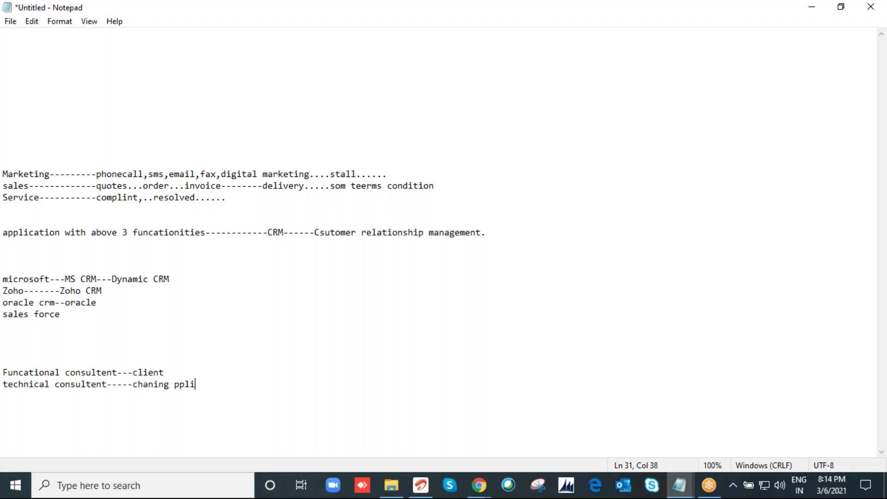
pyautogui.write('caiton')
# Step: Erase the descriptions after both consultent entries, leaving two dashes on the Funcational line and five on the technical line
pyautogui.press('BackSpace')
pyautogui.press('BackSpace')
pyautogui.press('BackSpace')
pyautogui.press('BackSpace')
pyautogui.press('BackSpace')
pyautogui.press('BackSpace')
pyautogui.press('BackSpace')
pyautogui.press('BackSpace')
pyautogui.press('BackSpace')
pyautogui.press('BackSpace')
pyautogui.press('BackSpace')
pyautogui.press('BackSpace')
pyautogui.press('BackSpace')
pyautogui.press('BackSpace')
pyautogui.press('BackSpace')
pyautogui.press('BackSpace')
pyautogui.press('BackSpace')
pyautogui.press('BackSpace')
pyautogui.click(178, 376)
pyautogui.press('BackSpace')
pyautogui.press('BackSpace')
pyautogui.press('BackSpace')
pyautogui.press('BackSpace')
pyautogui.press('BackSpace')
pyautogui.press('BackSpace')
pyautogui.press('BackSpace')
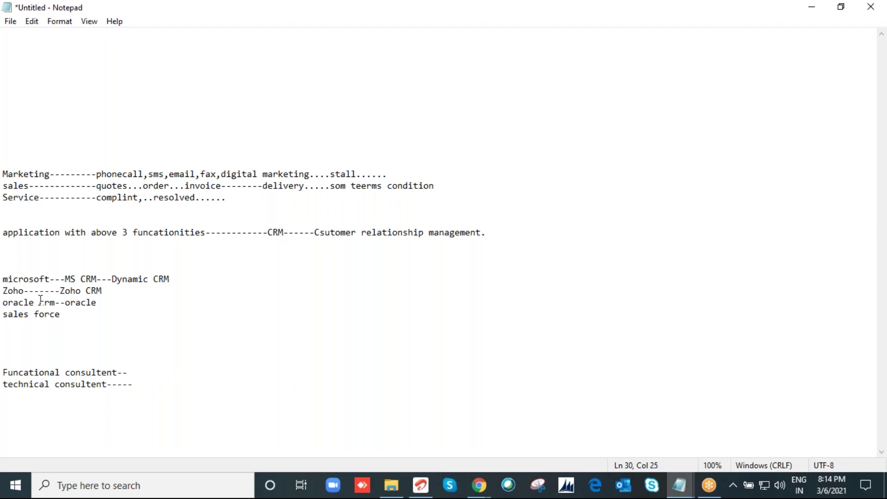
# Step: Delete the surplus blank lines above the Marketing line, leaving only a small gap at the start of the document
pyautogui.click(7, 155)
pyautogui.press('BackSpace')
pyautogui.press('BackSpace')
pyautogui.press('BackSpace')
pyautogui.press('BackSpace')
pyautogui.press('BackSpace')
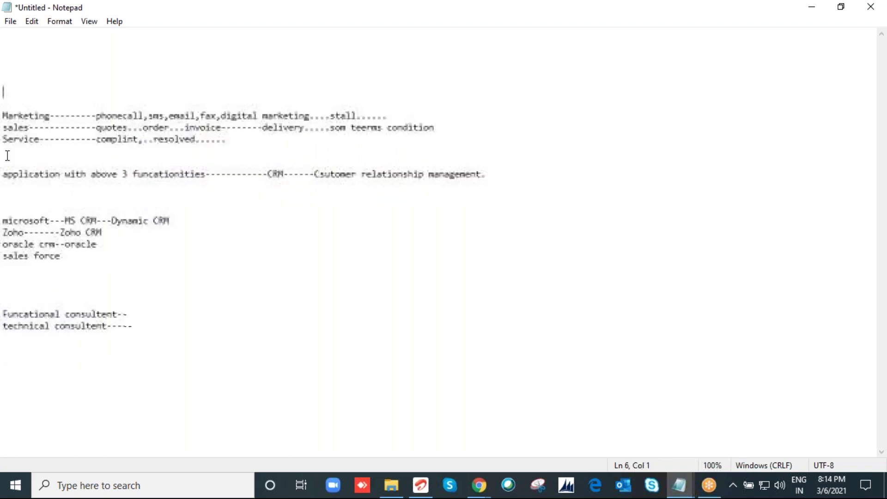
pyautogui.press('BackSpace')
pyautogui.press('BackSpace')
pyautogui.press('BackSpace')
pyautogui.press('BackSpace')
pyautogui.press('BackSpace')
# Step: Three blank lines below the technical consultent line, enter ".net frame work----------" with nothing after the dashes
pyautogui.hotkey('ctrl', 'End')
pyautogui.press('Return')
pyautogui.press('Return')
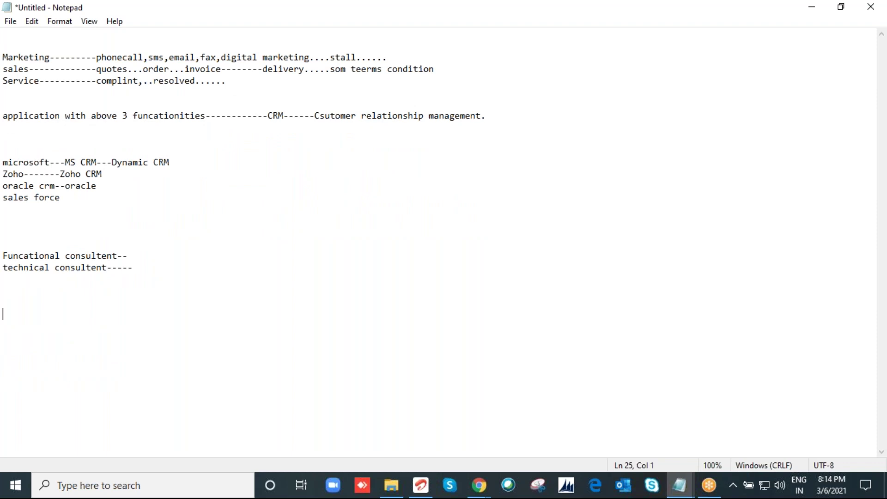
pyautogui.write('.net frame work----------')
pyautogui.write('We have')
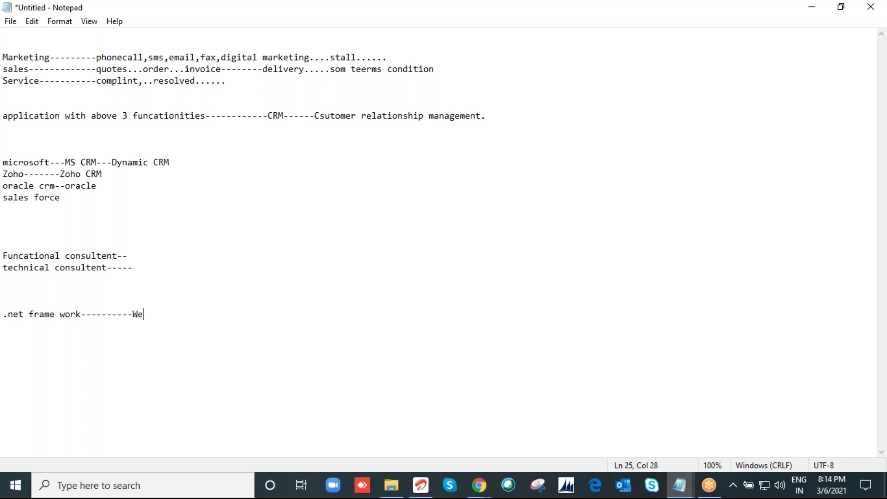
pyautogui.press('BackSpace')
pyautogui.press('BackSpace')
pyautogui.press('BackSpace')
pyautogui.press('BackSpace')
pyautogui.press('BackSpace')
pyautogui.press('BackSpace')
pyautogui.press('BackSpace')
pyautogui.press('BackSpace')
# Step: Complete the .net frame work line with "c#,Code,javscript,customisation" and highlight its customisation and c#,Code parts
pyautogui.write('c#,Code,jav')
pyautogui.press('BackSpace')
pyautogui.press('BackSpace')
pyautogui.press('BackSpace')
pyautogui.write('javscript')
pyautogui.write(',ja')
pyautogui.press('BackSpace')
pyautogui.write('cust')
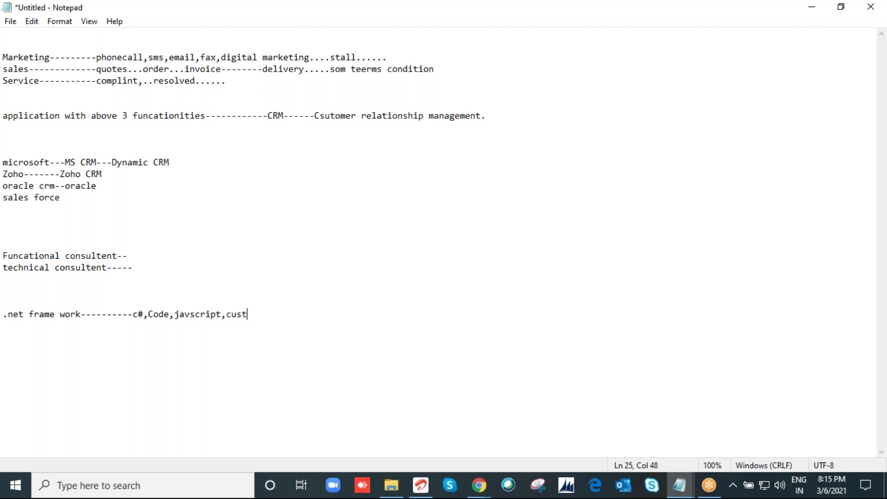
pyautogui.write('omisation')
pyautogui.moveTo(224, 314); pyautogui.dragTo(307, 316)
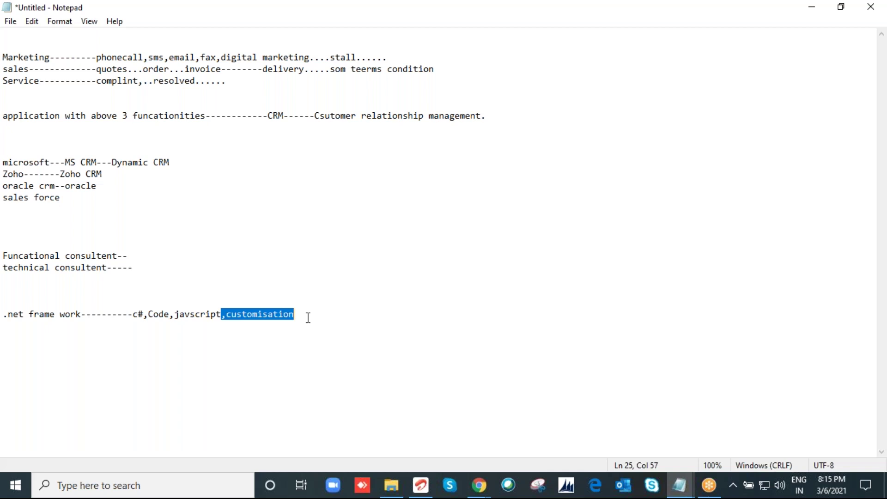
pyautogui.click(179, 314)
pyautogui.moveTo(132, 314); pyautogui.dragTo(171, 319)
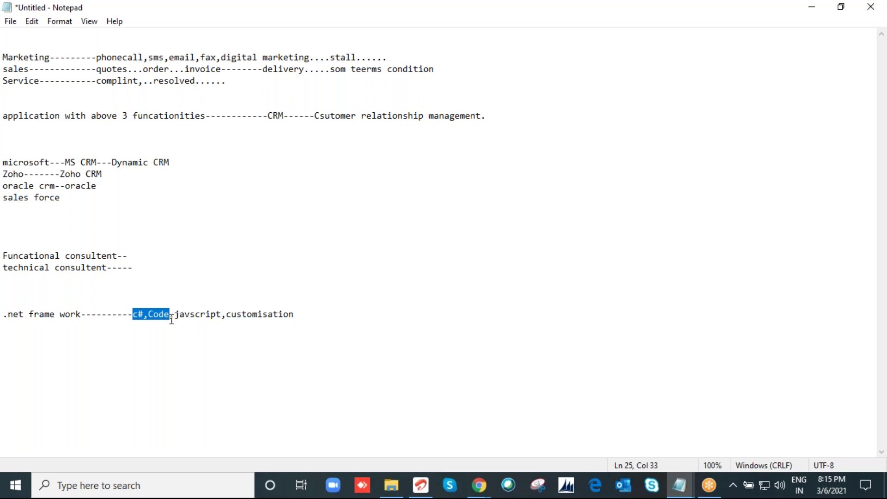
pyautogui.click(48, 326)
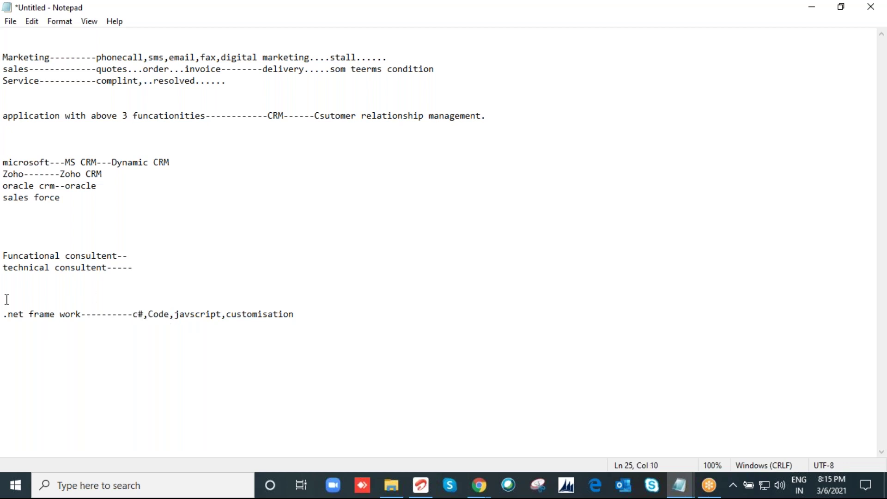
# Step: After one blank line below the .net line, enter "MS CRM---60% customisation" with "40 % coding" indented beneath it
pyautogui.click(296, 314)
pyautogui.press('Return')
pyautogui.press('Return')
pyautogui.write('MS CRM---60% customisation')
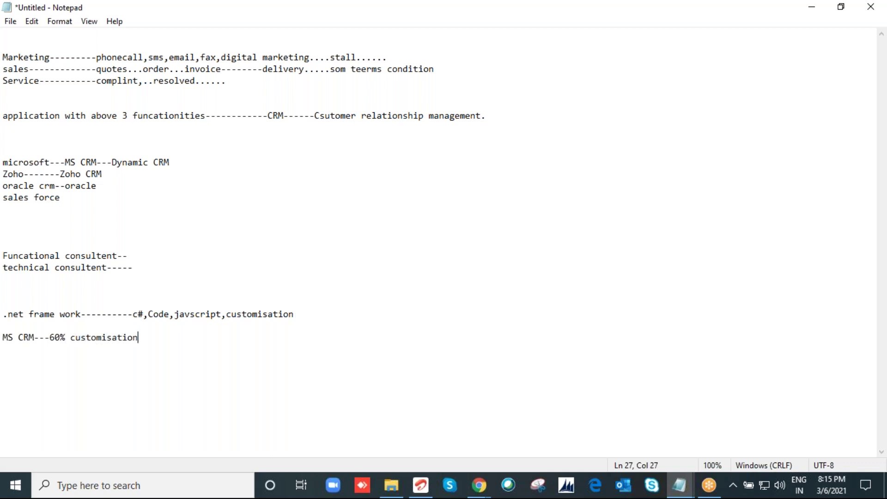
pyautogui.press('Return')
pyautogui.press('BackSpace')
pyautogui.write('40 % coding')
# Step: After three blank lines below the 40 % coding line, enter "online version" and "onpromise version" on separate lines
pyautogui.press('Return')
pyautogui.press('Return')
pyautogui.press('Return')
pyautogui.press('Return')
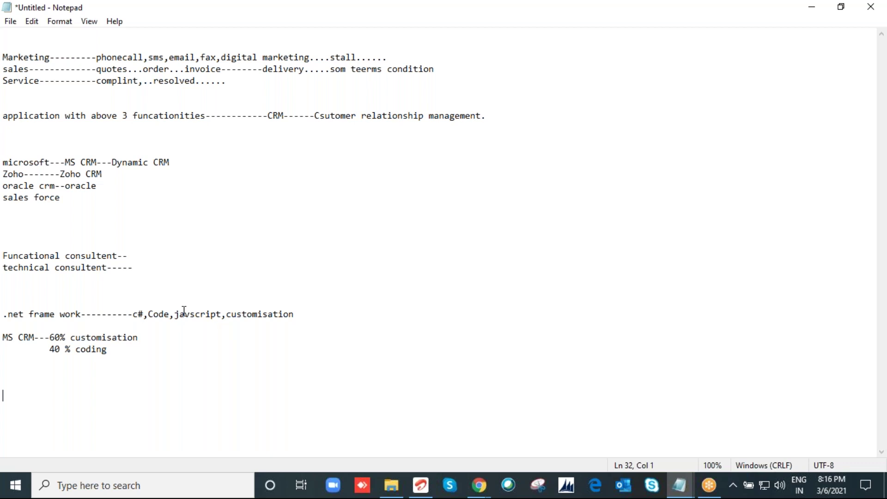
pyautogui.write('online version')
pyautogui.press('Return')
pyautogui.write('onpromid')
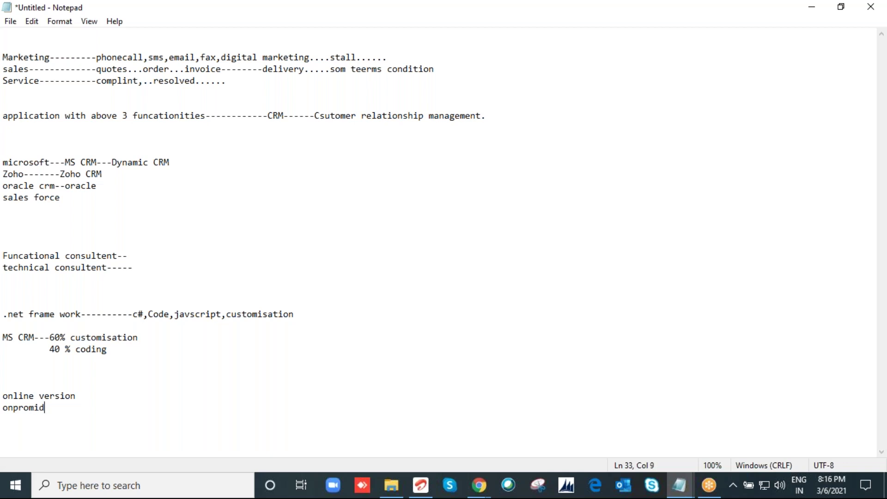
pyautogui.press('BackSpace')
pyautogui.write('e')
pyautogui.press('BackSpace')
pyautogui.write('se version')
# Step: Append "--------" to the online version line and "-----" to the onpromise version line, and briefly highlight both lines
pyautogui.click(77, 396)
pyautogui.write('--------')
pyautogui.click(96, 407)
pyautogui.write('-----')
pyautogui.moveTo(135, 404); pyautogui.dragTo(5, 390)
pyautogui.click(56, 381)
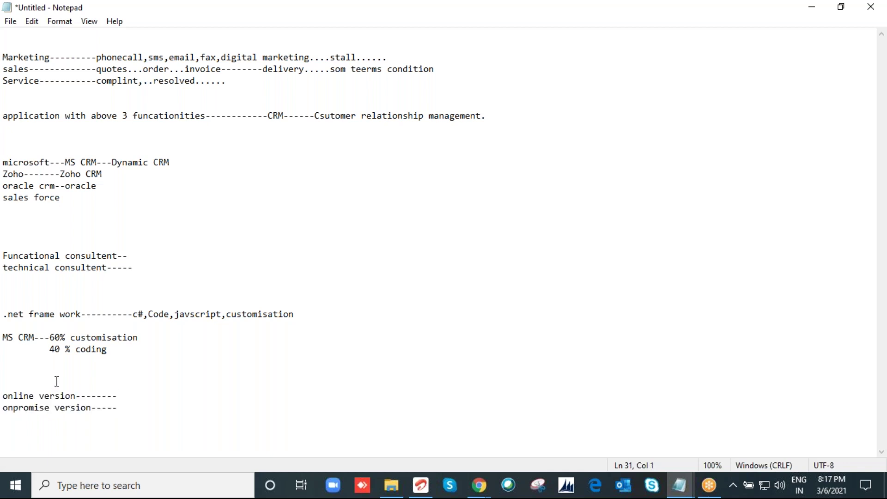
# Step: Add "sql servers...." after the online version line's dashes and highlight both version lines
pyautogui.moveTo(123, 396); pyautogui.dragTo(23, 384)
pyautogui.click(129, 394)
pyautogui.write('sql servers....')
pyautogui.moveTo(127, 407); pyautogui.dragTo(7, 387)
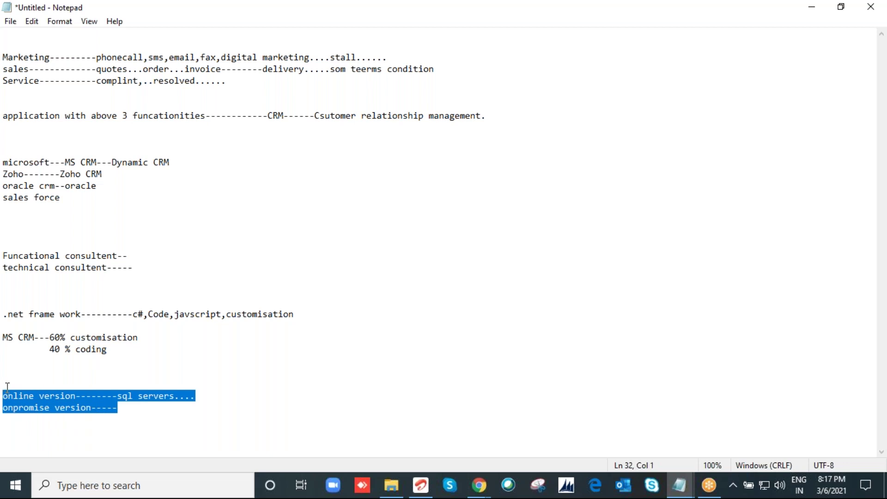
# Step: Delete two surplus blank lines above the online version line and one above the .net frame work line
pyautogui.click(8, 387)
pyautogui.press('BackSpace')
pyautogui.press('BackSpace')
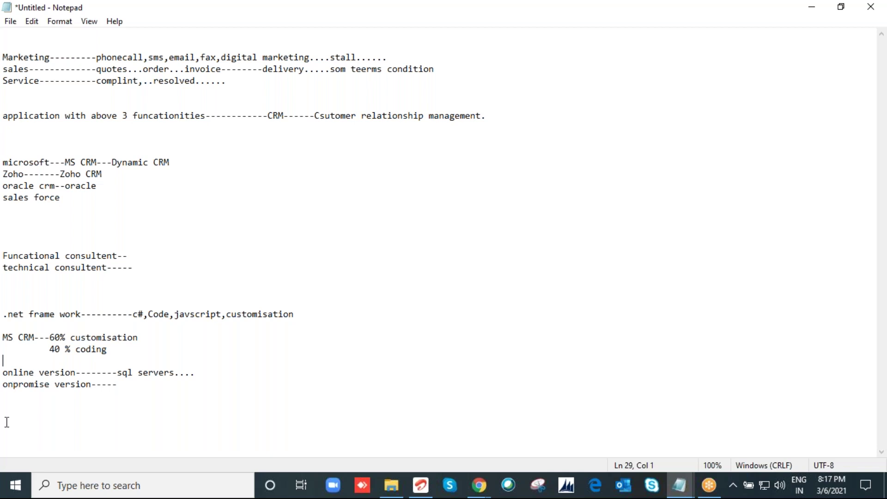
pyautogui.click(16, 303)
pyautogui.press('BackSpace')
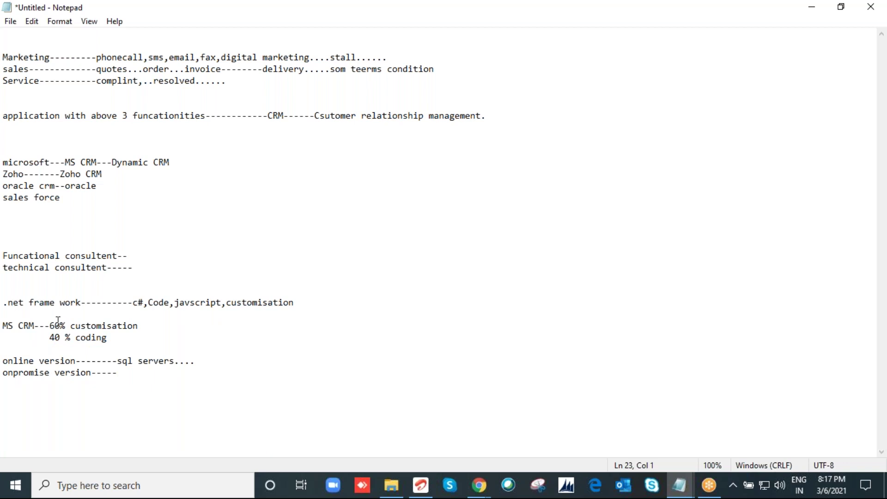
# Step: Review the notes by highlighting the sales and Service lines, the .net frame work line, the consultent lines and the version lines
pyautogui.moveTo(227, 83); pyautogui.dragTo(2, 69)
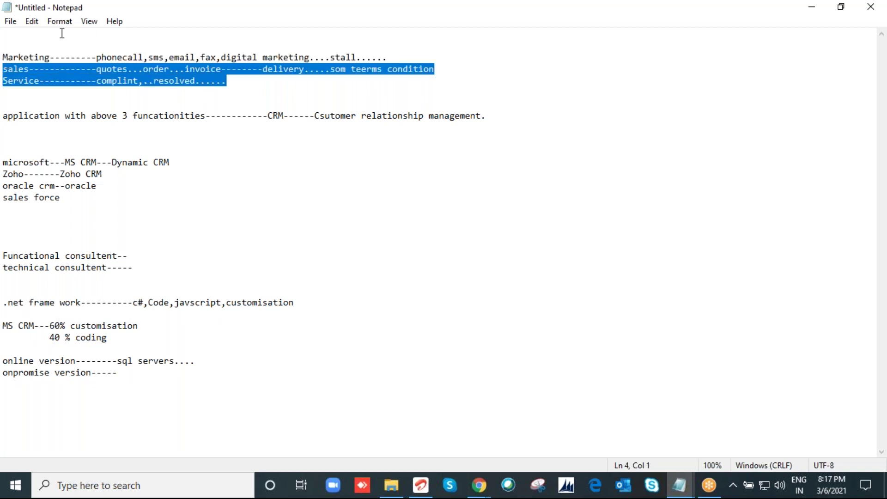
pyautogui.doubleClick(177, 10)
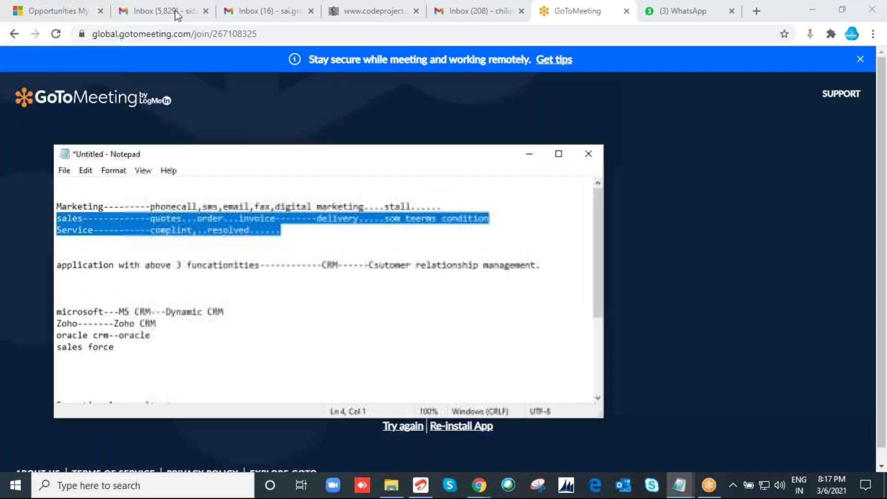
pyautogui.click(370, 312)
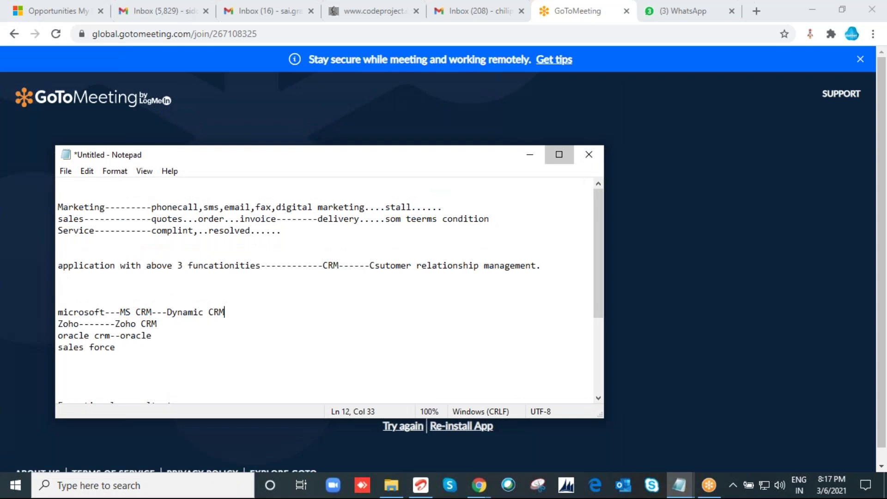
pyautogui.click(559, 155)
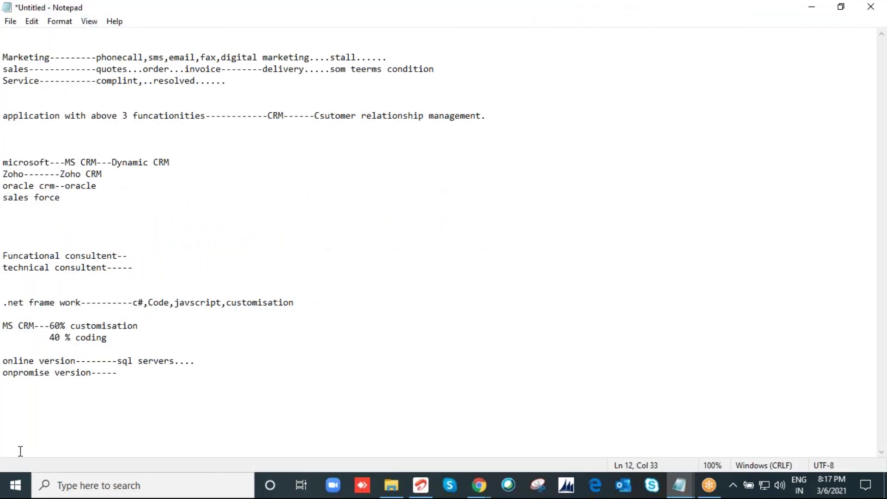
pyautogui.moveTo(297, 302); pyautogui.dragTo(3, 302)
pyautogui.moveTo(139, 267); pyautogui.dragTo(4, 242)
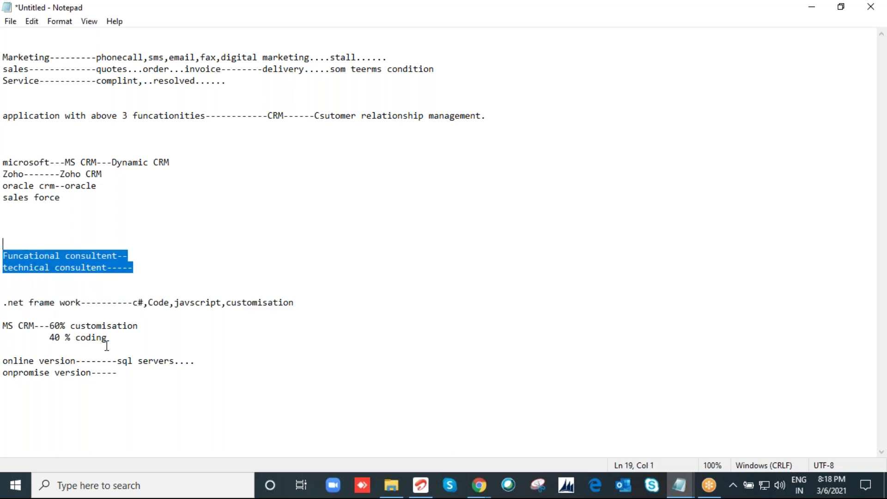
pyautogui.moveTo(131, 377); pyautogui.dragTo(6, 361)
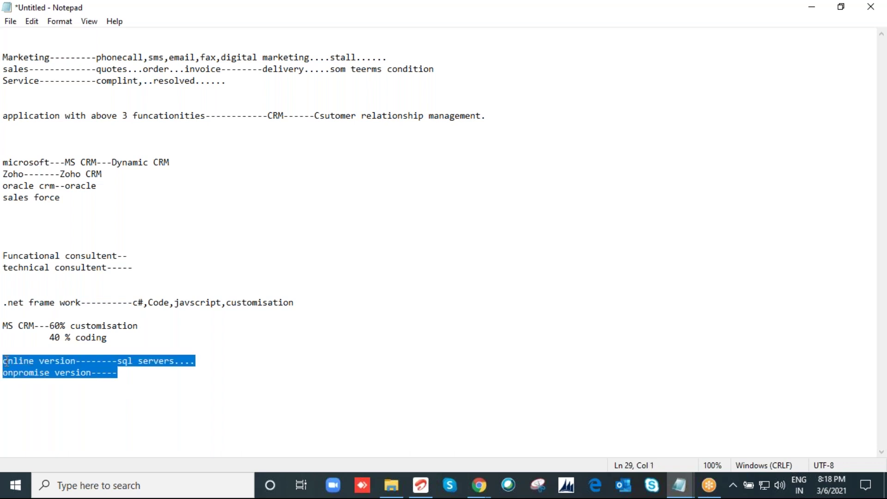
# Step: Minimise the notes, switch to the Dynamics 365 page in Chrome and show the Sales area's dashboards
pyautogui.doubleClick(189, 11)
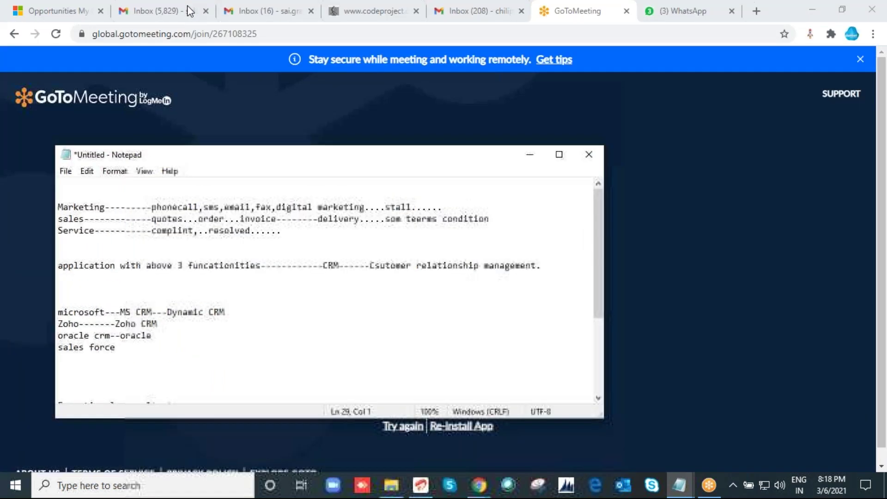
pyautogui.click(521, 155)
pyautogui.click(59, 15)
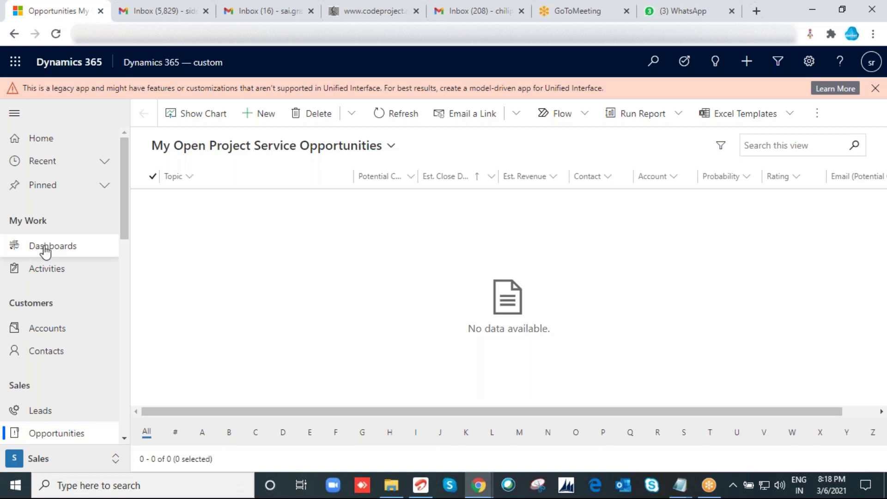
pyautogui.click(45, 252)
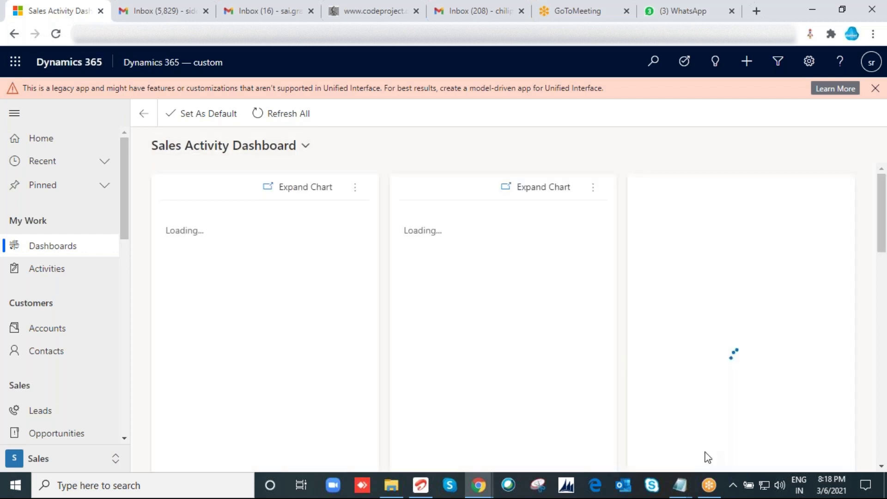
# Step: Show the signed-in account's details, highlight the account password in the CRM training notes, and close both to return to the dashboard
pyautogui.click(870, 63)
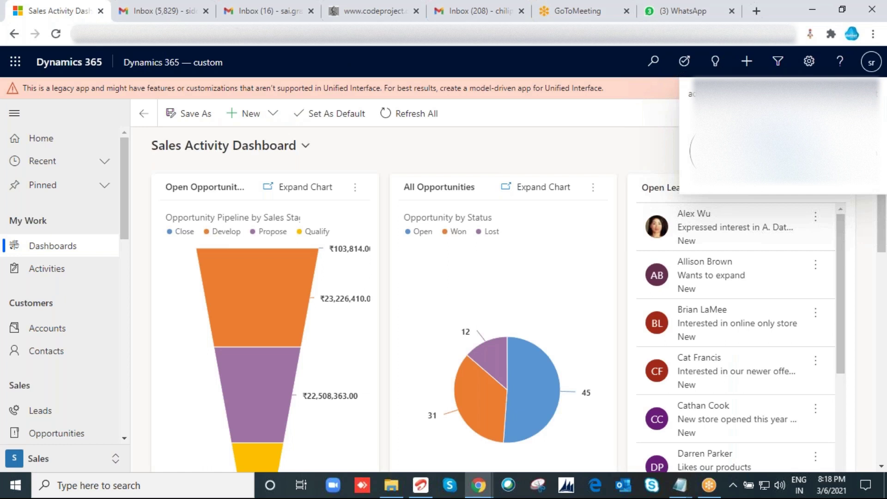
pyautogui.click(678, 487)
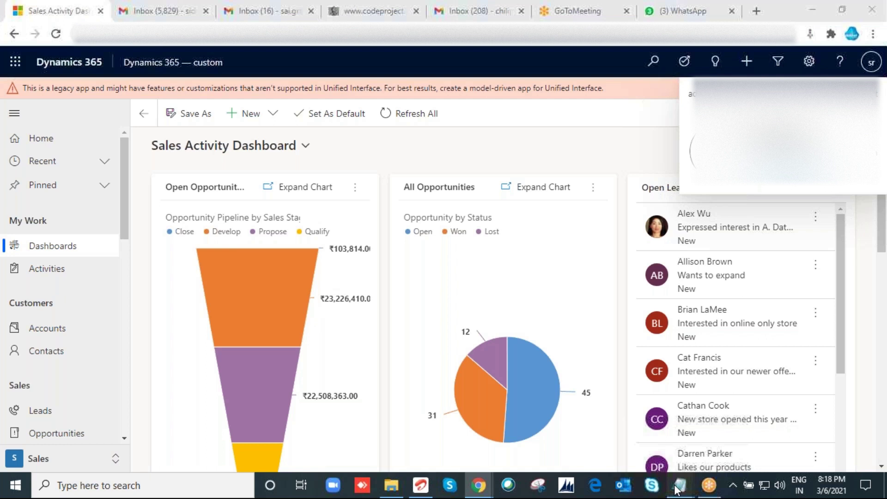
pyautogui.moveTo(677, 489)
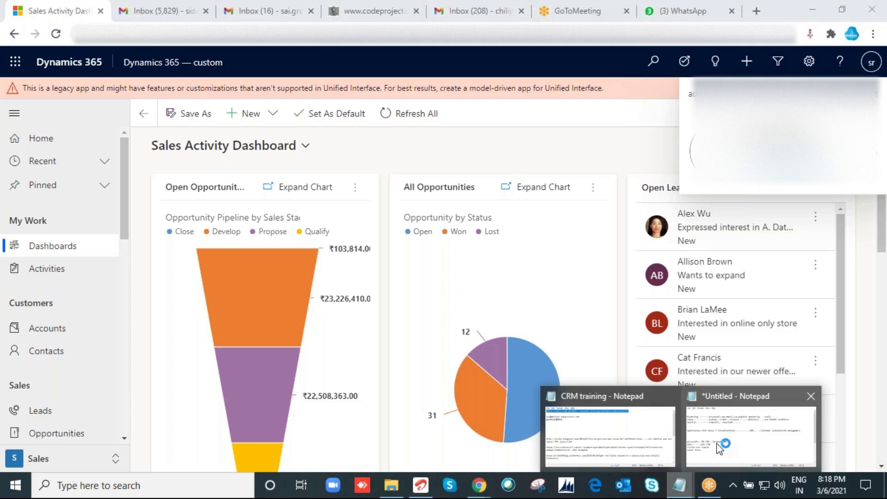
pyautogui.click(610, 436)
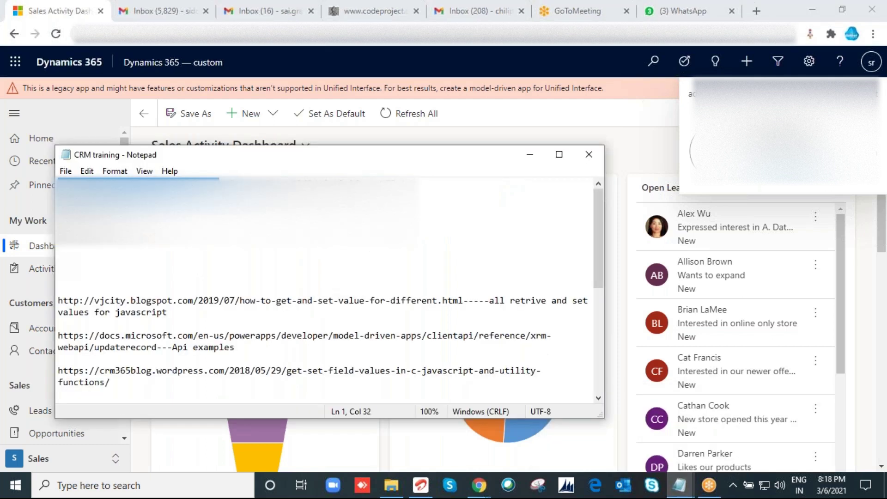
pyautogui.moveTo(131, 219); pyautogui.dragTo(57, 219)
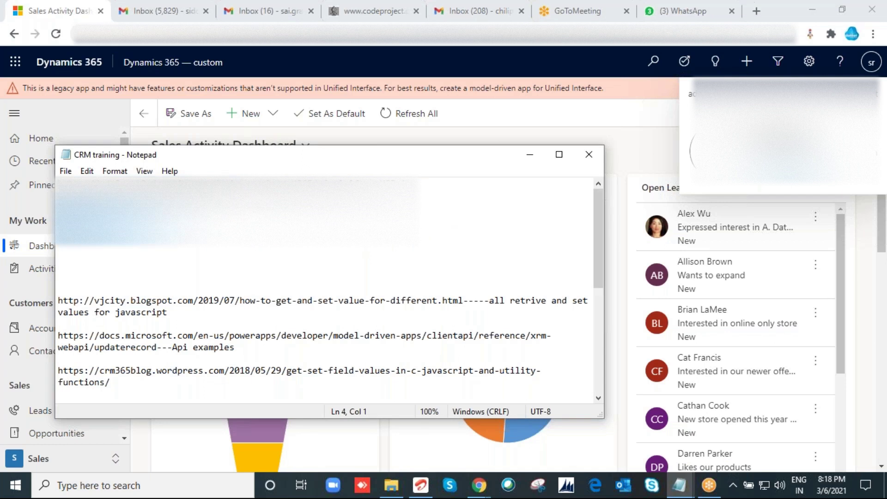
pyautogui.click(532, 157)
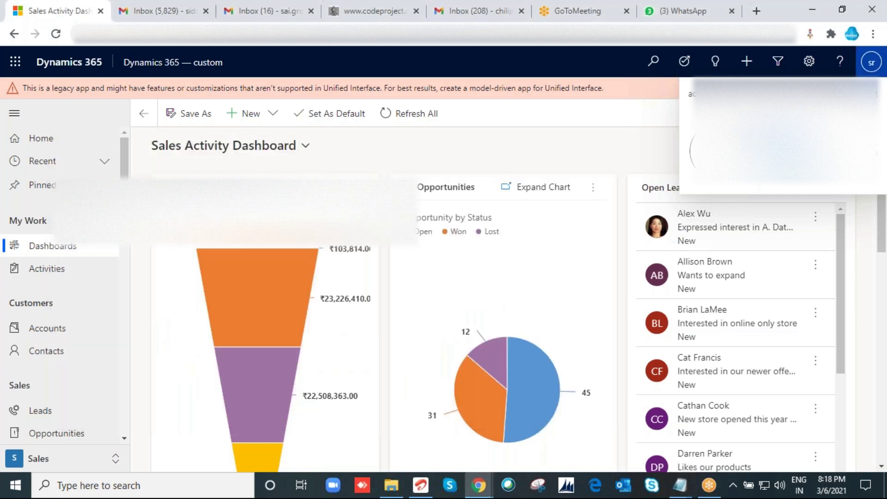
pyautogui.click(874, 63)
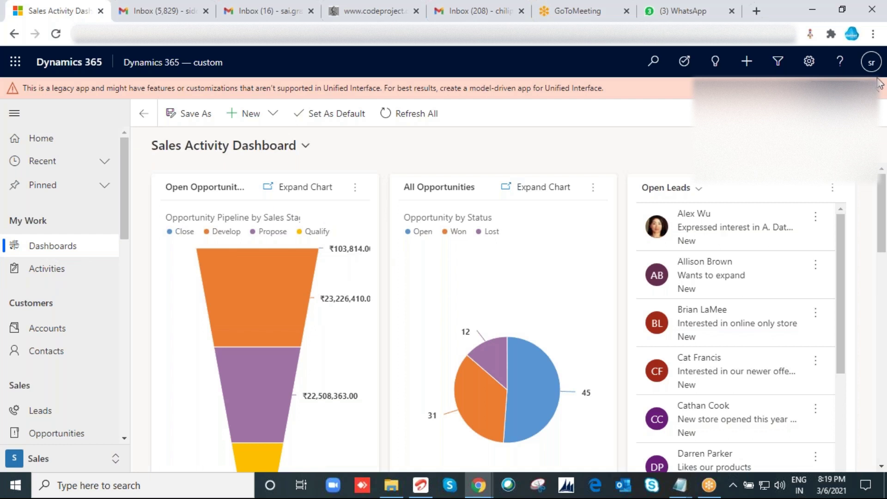
pyautogui.click(536, 140)
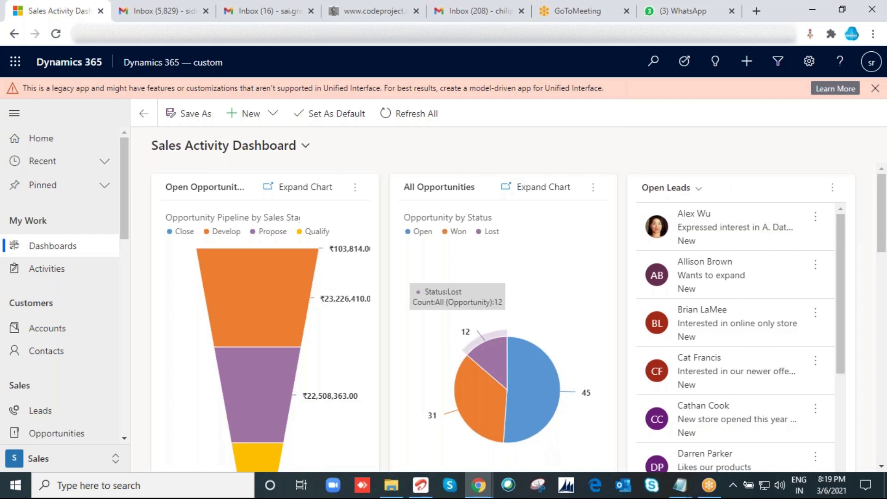
pyautogui.moveTo(365, 309)
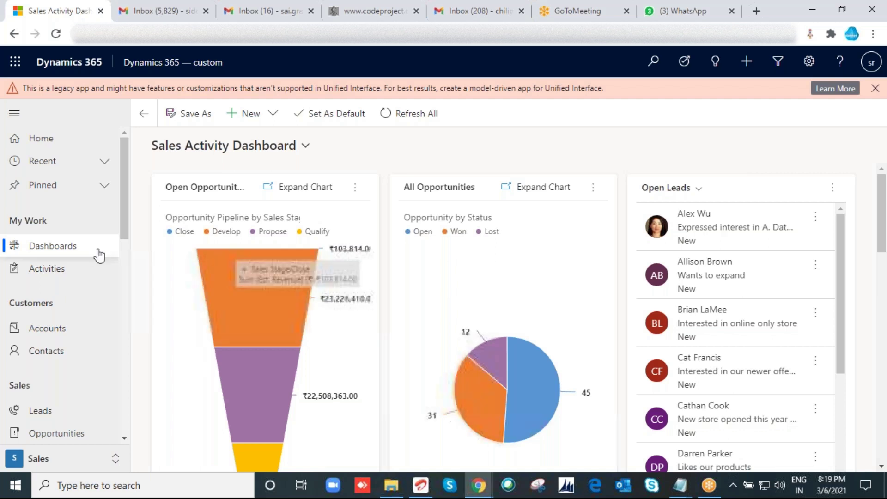
# Step: Bring up the untitled CRM notes to view the Marketing, sales and Service lines, and minimise them to return to Dynamics 365
pyautogui.click(679, 484)
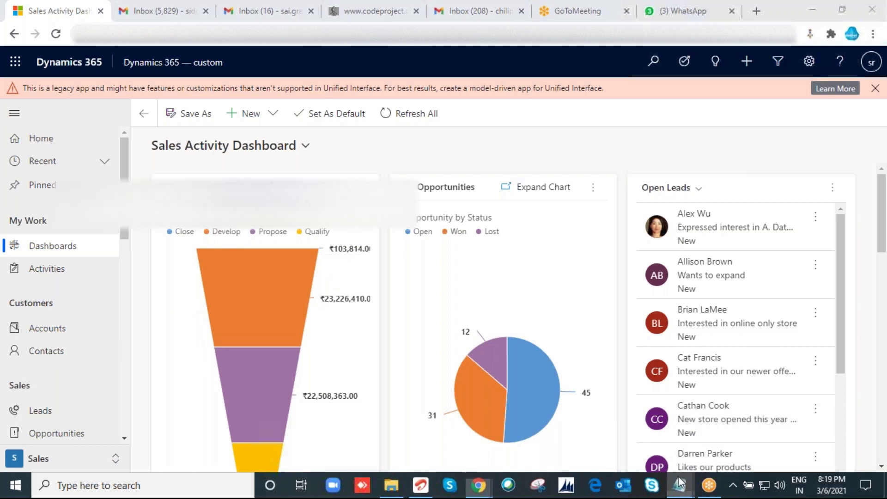
pyautogui.click(649, 438)
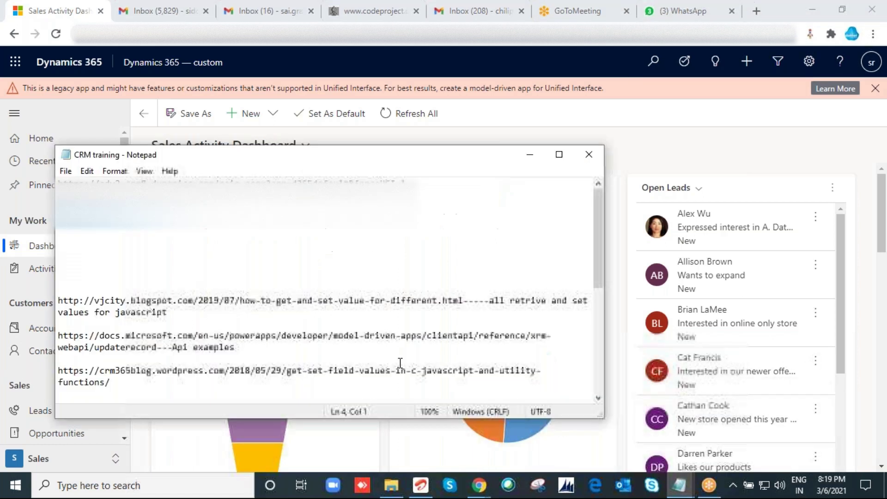
pyautogui.click(530, 154)
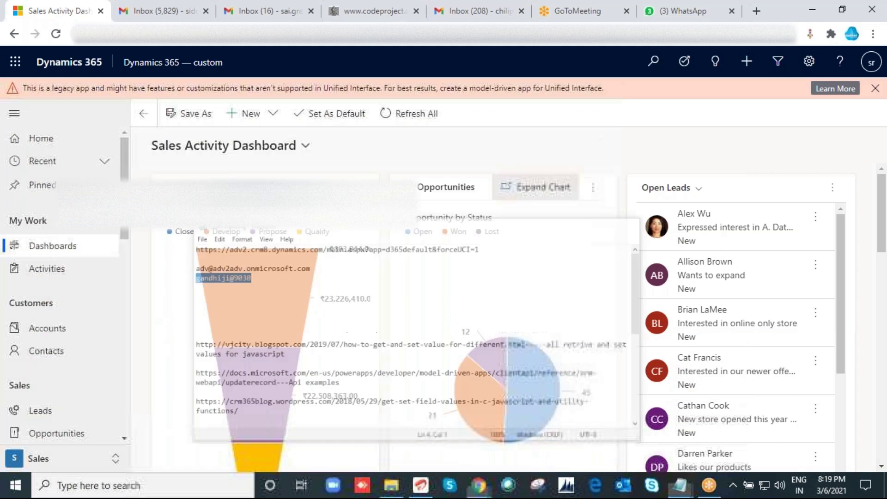
pyautogui.moveTo(679, 483)
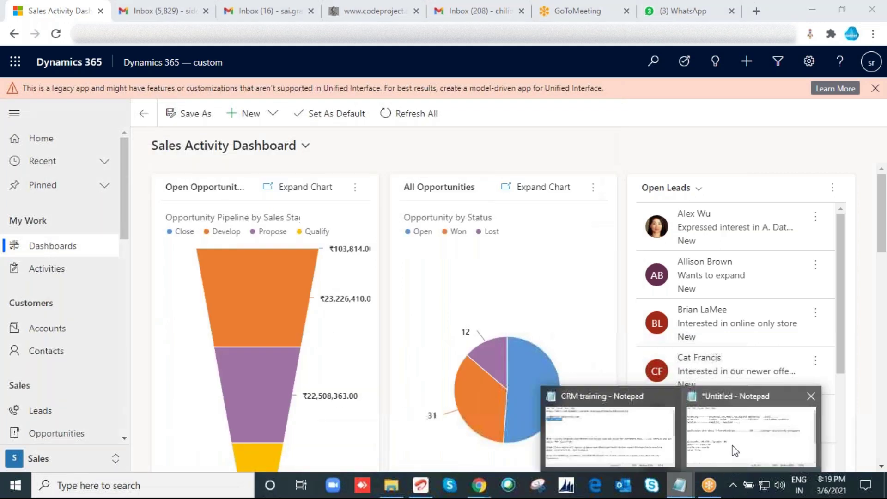
pyautogui.click(735, 450)
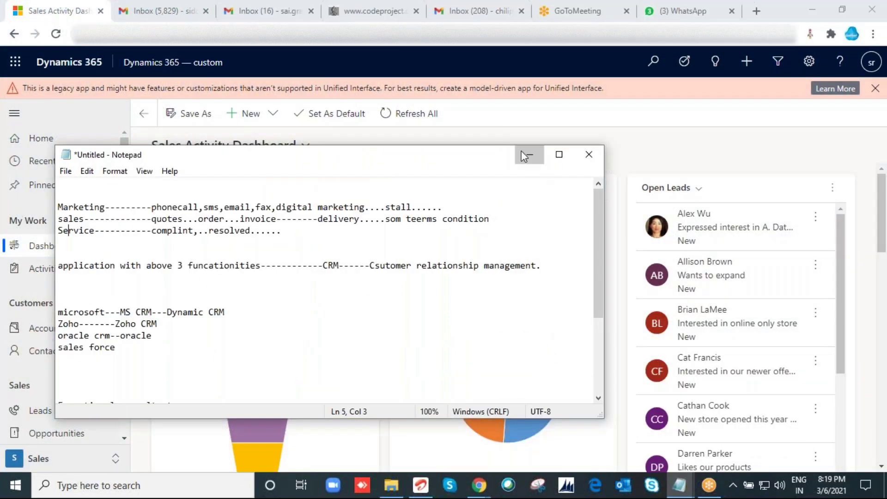
pyautogui.click(522, 151)
# Step: Change the Dynamics 365 app area from Sales to Service and from there to Marketing
pyautogui.click(62, 460)
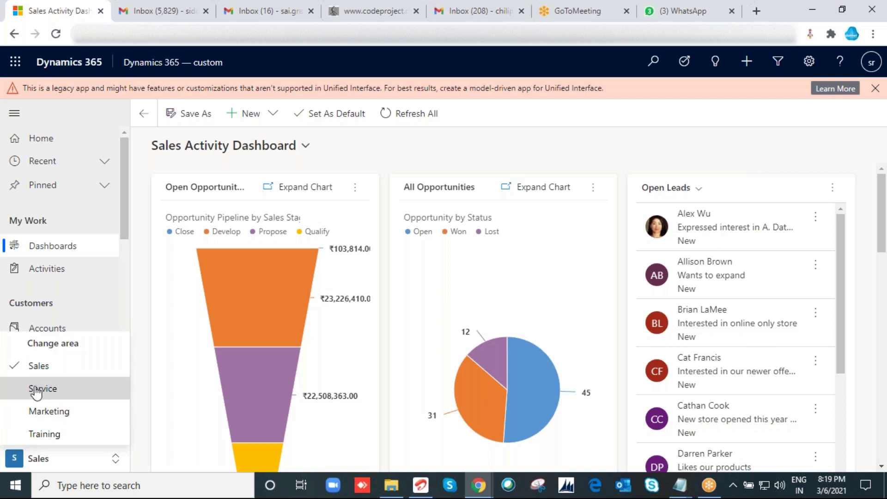
pyautogui.click(36, 392)
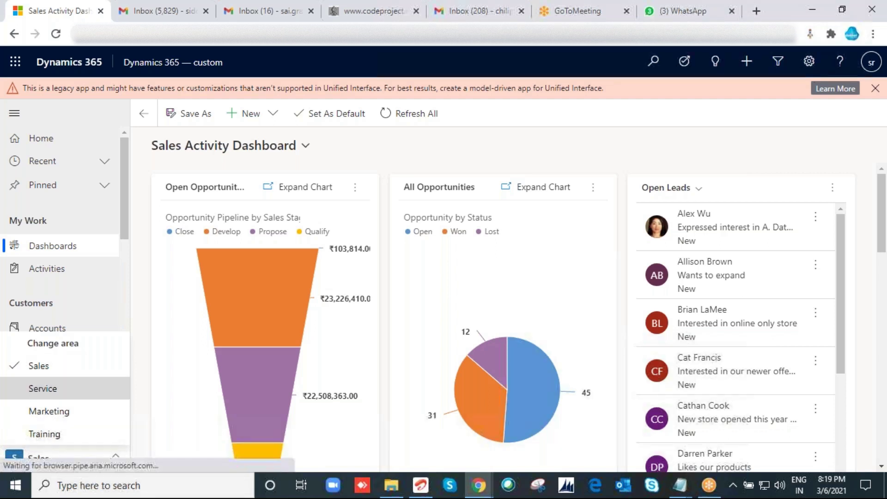
pyautogui.scroll(-2, 51, 416)
pyautogui.click(52, 460)
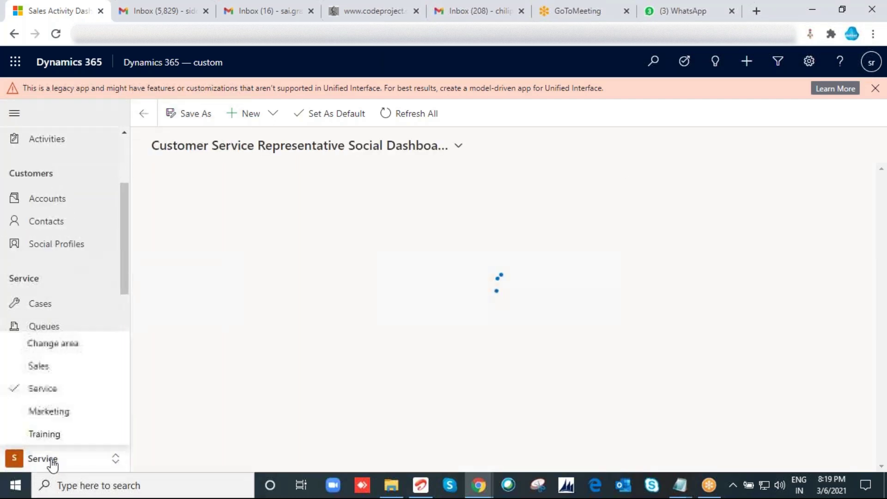
pyautogui.click(42, 417)
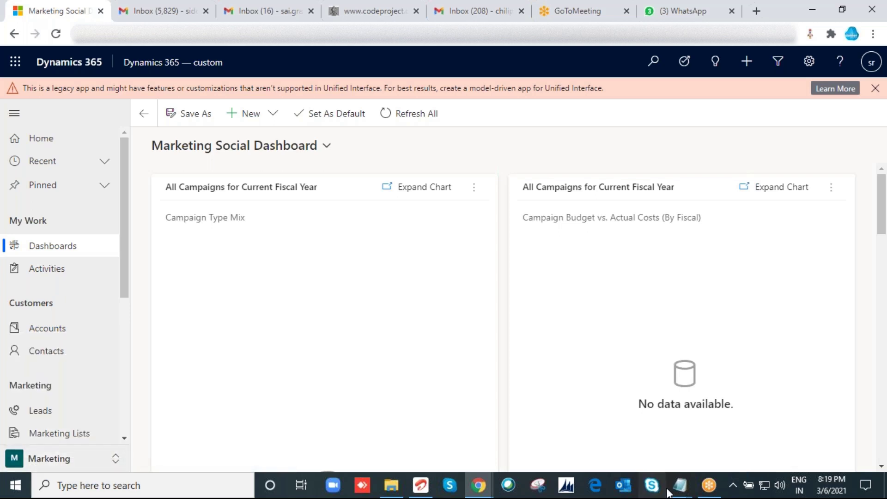
# Step: Change the app area from Marketing to Sales and look through the navigation entries of the Sales area
pyautogui.moveTo(678, 486)
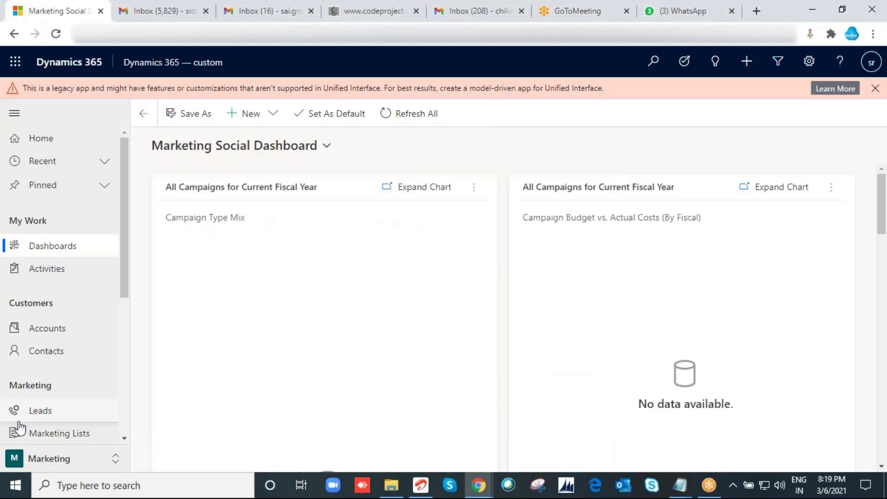
pyautogui.click(49, 458)
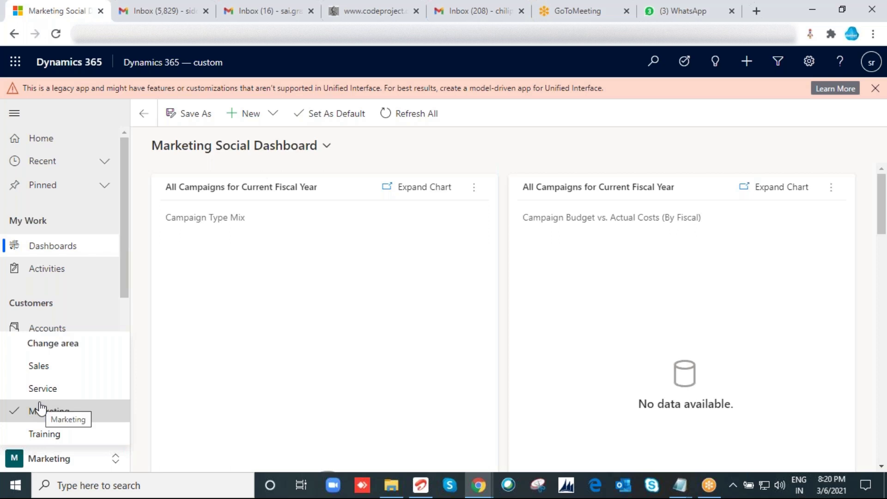
pyautogui.click(39, 366)
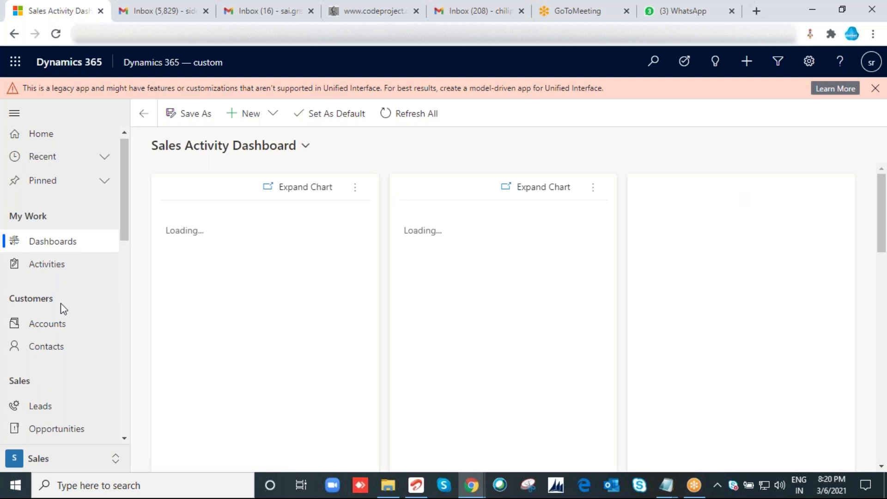
pyautogui.scroll(-1, 58, 296)
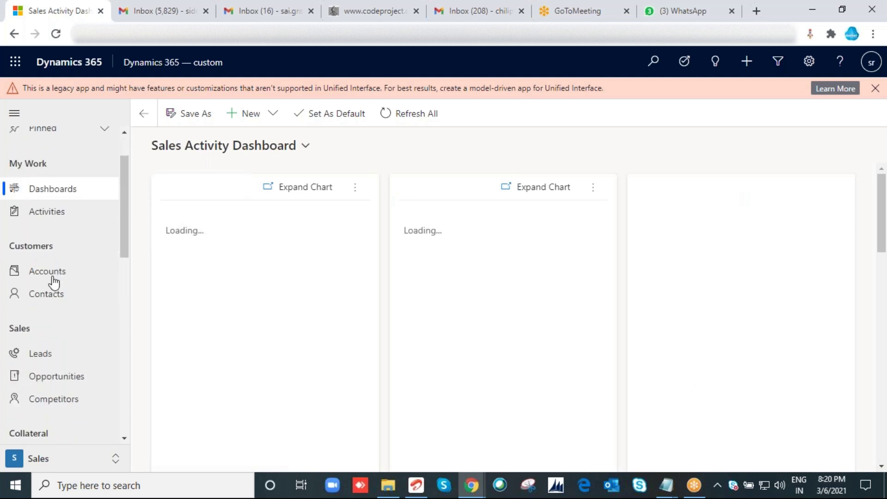
pyautogui.scroll(-4, 54, 282)
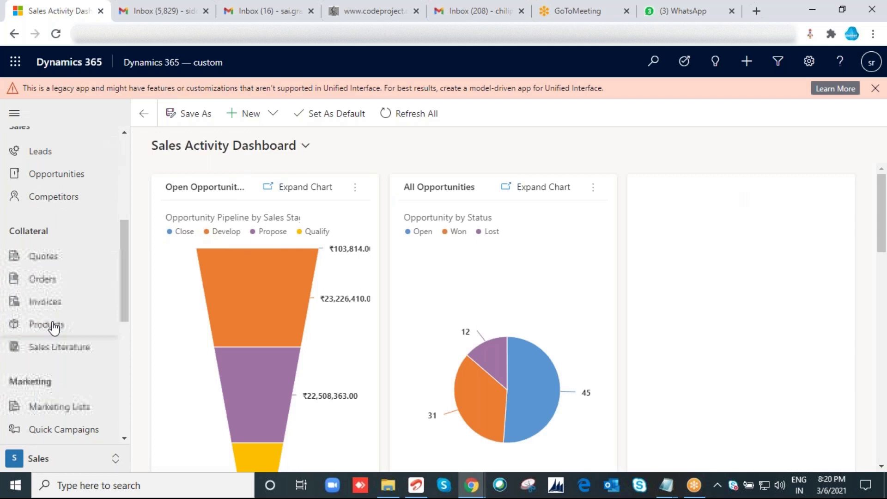
pyautogui.scroll(-1, 55, 327)
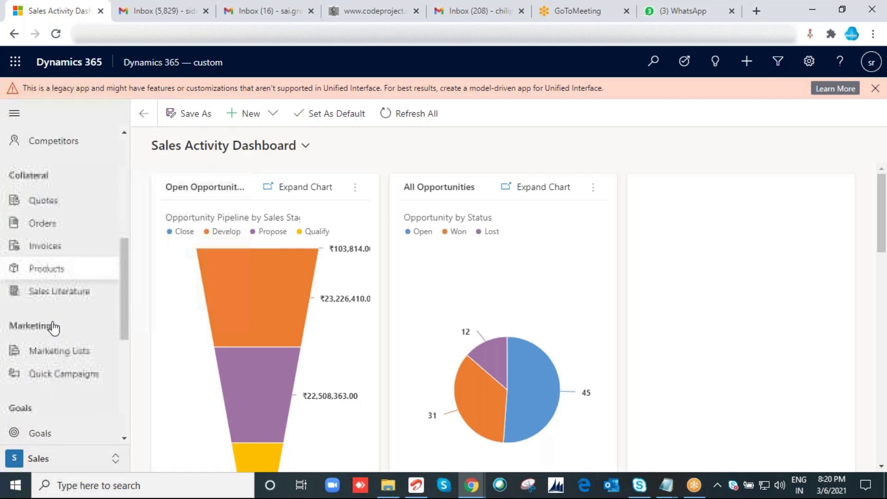
pyautogui.scroll(4, 53, 303)
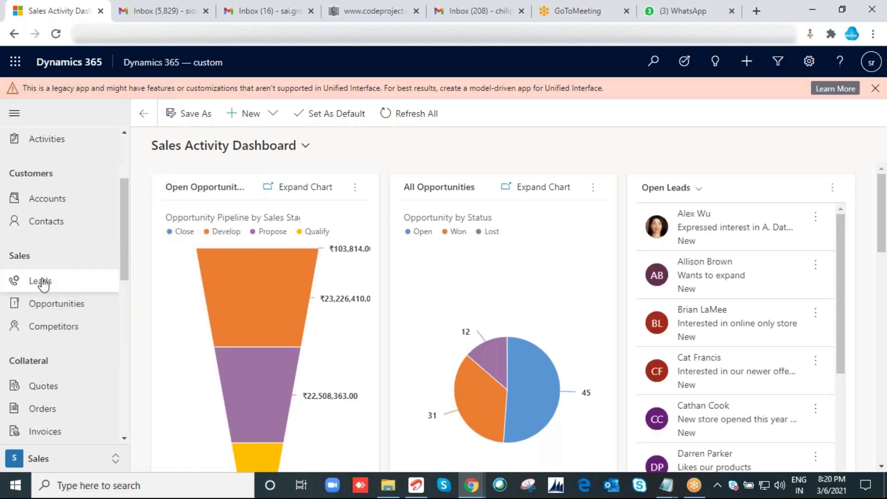
# Step: Show the Leads, Opportunities and Competitors lists of the Sales area and return to the open leads
pyautogui.click(44, 283)
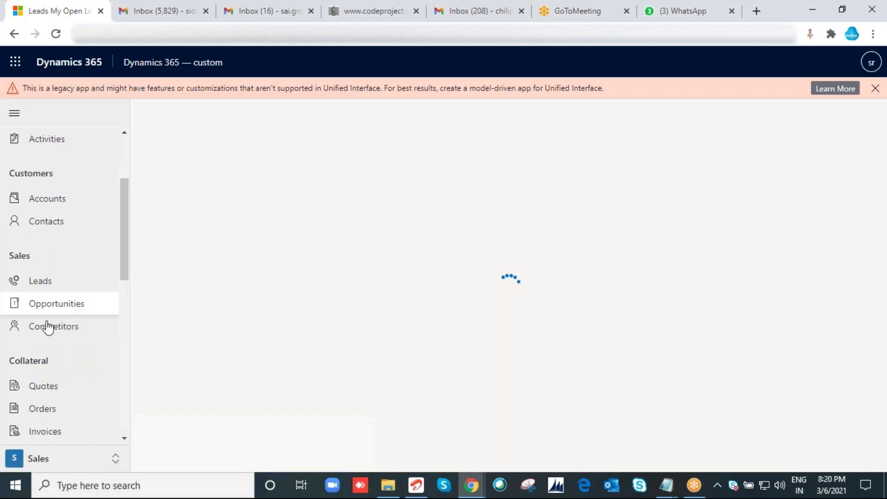
pyautogui.click(49, 327)
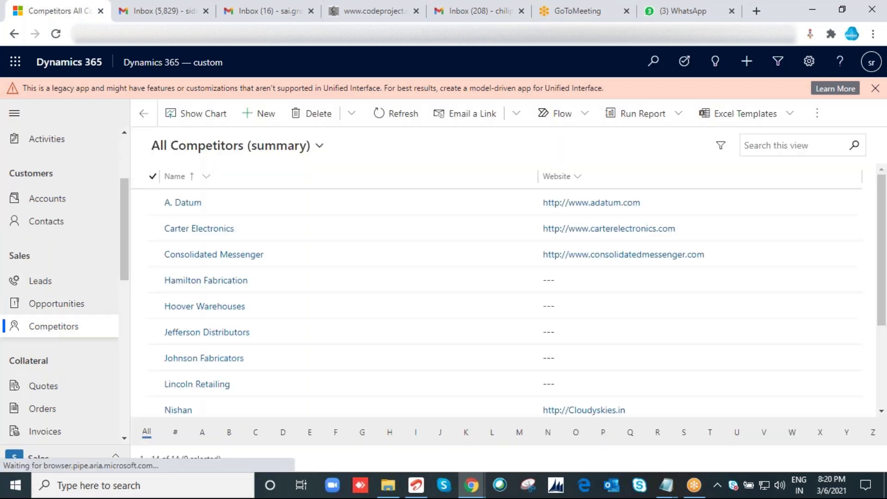
pyautogui.click(37, 286)
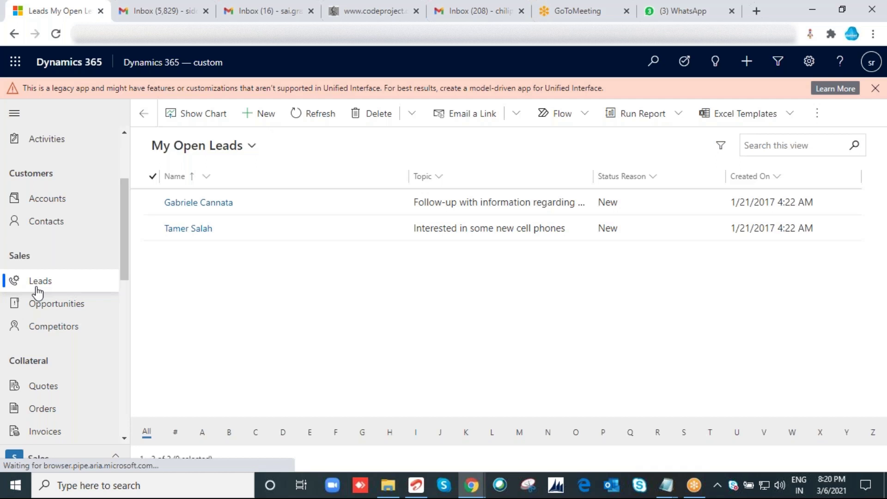
pyautogui.click(58, 308)
pyautogui.click(60, 327)
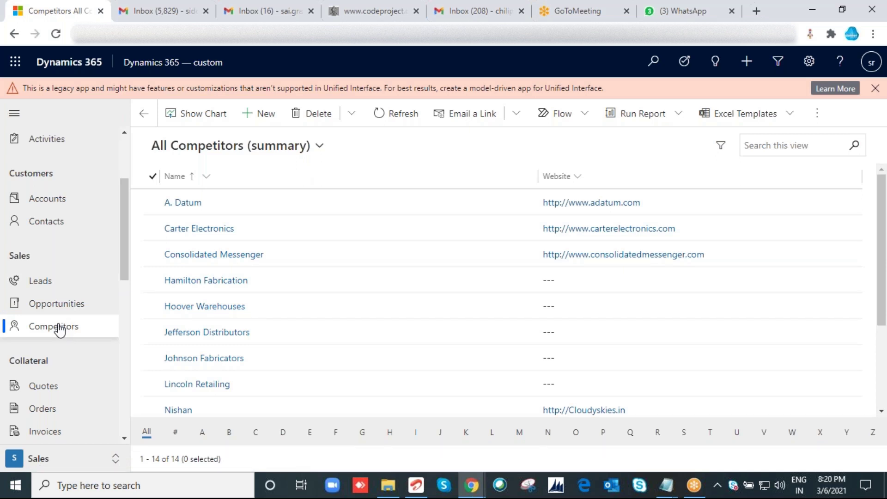
pyautogui.click(18, 466)
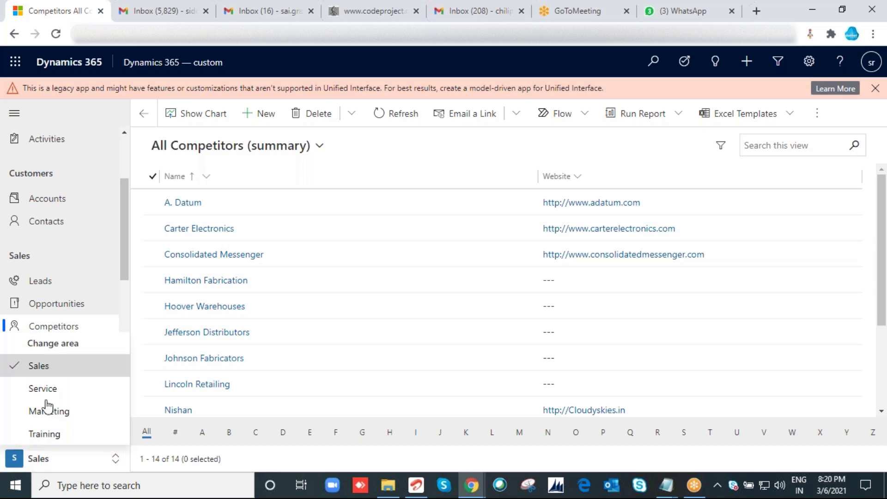
pyautogui.click(52, 282)
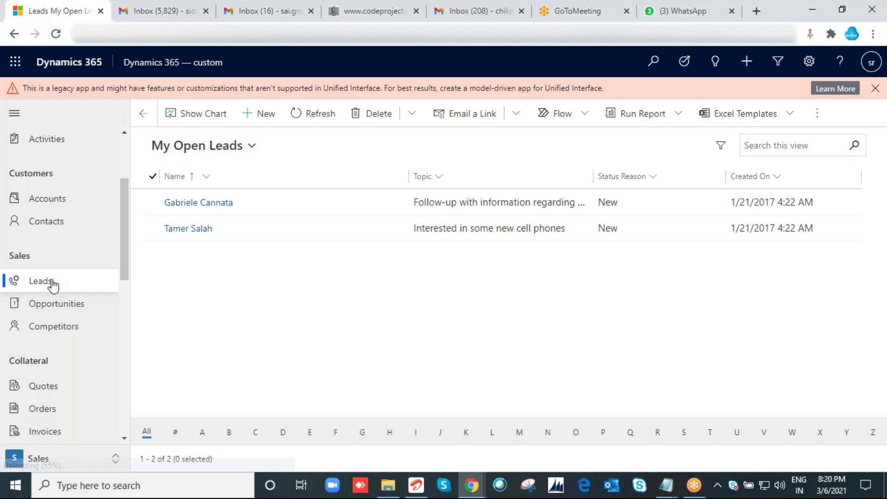
pyautogui.click(49, 313)
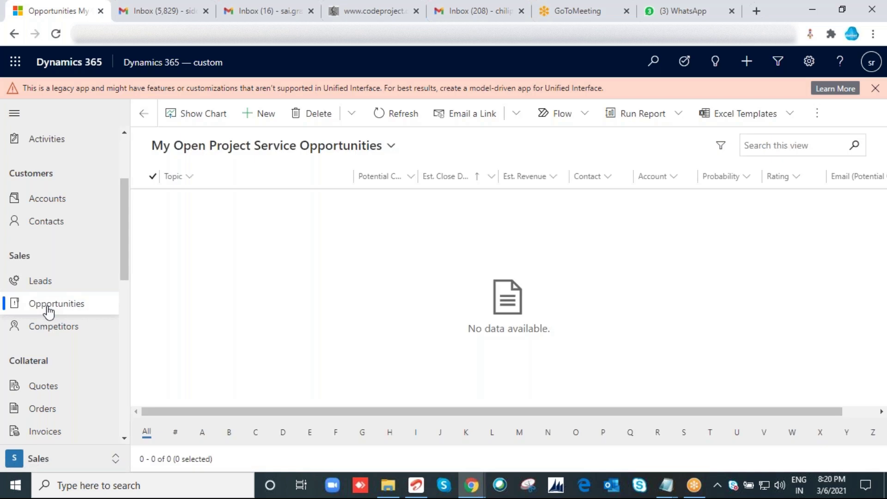
pyautogui.click(40, 281)
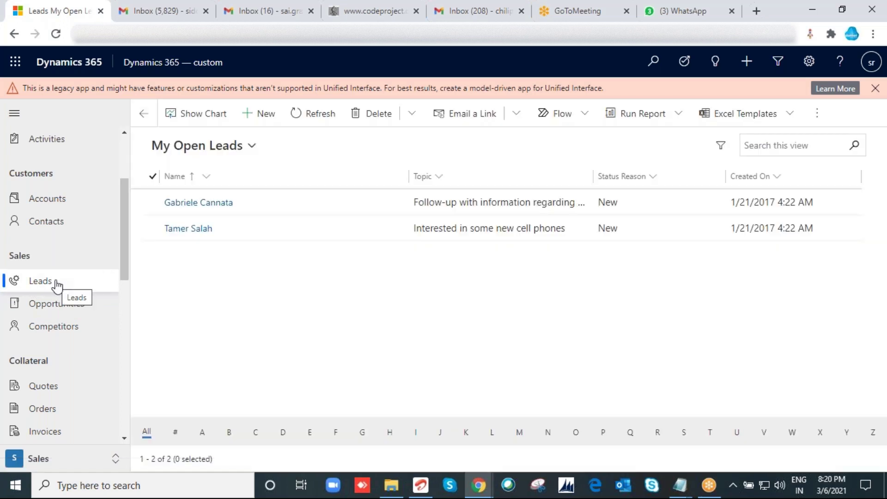
# Step: Create and save a lead with the topic test and the last name A1, and reopen it from the open leads list
pyautogui.click(259, 114)
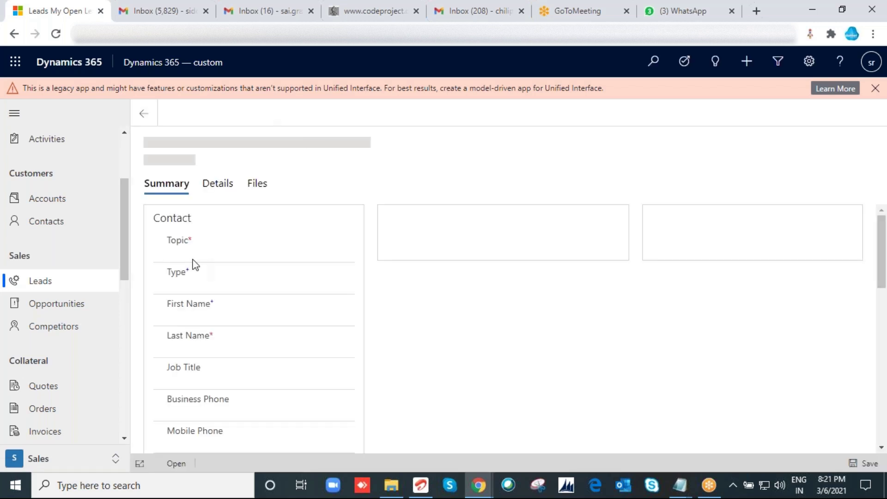
pyautogui.click(192, 262)
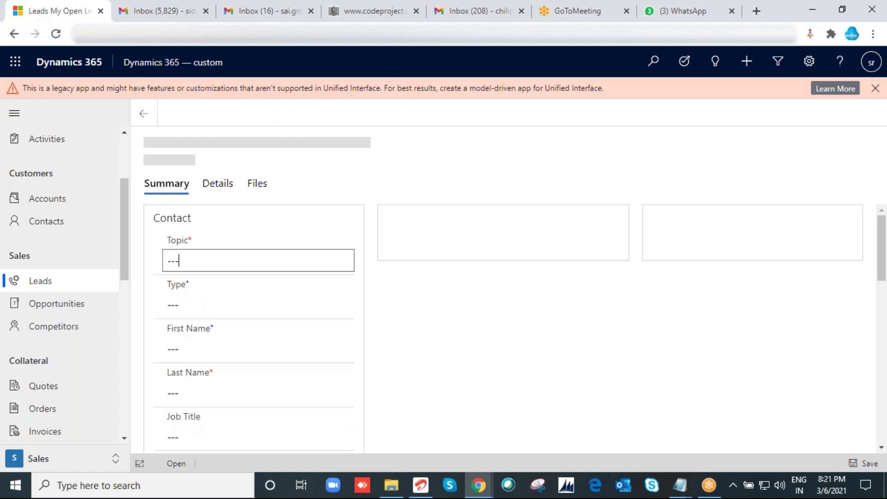
pyautogui.write('test')
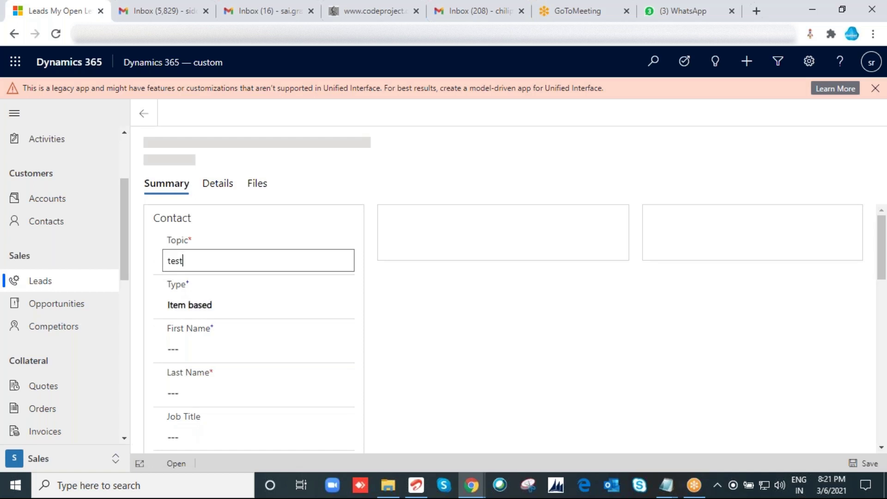
pyautogui.click(200, 388)
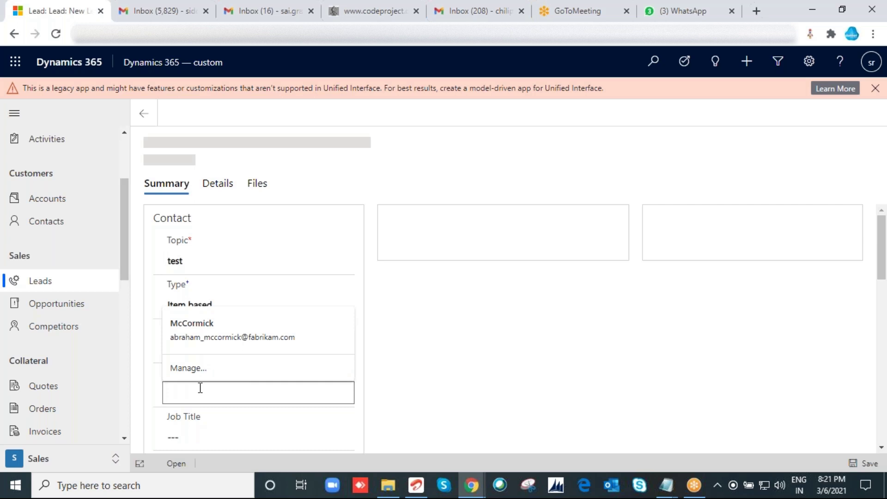
pyautogui.write('A1')
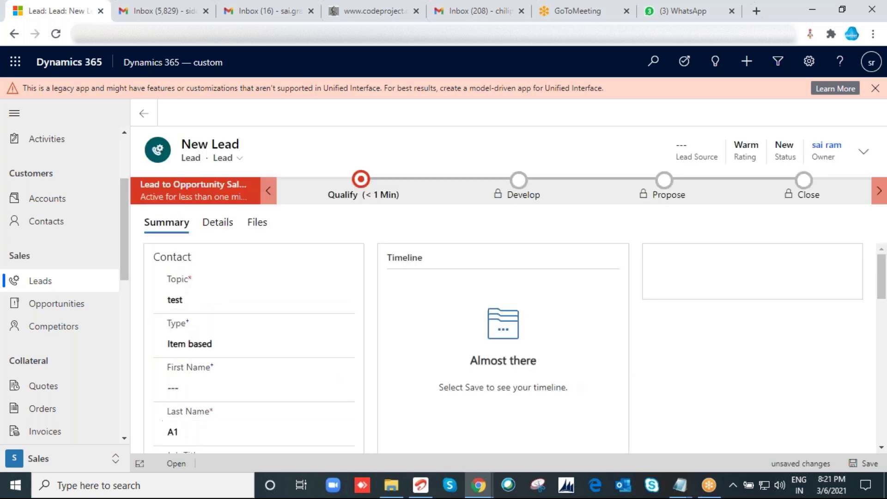
pyautogui.hotkey('ctrl', 's')
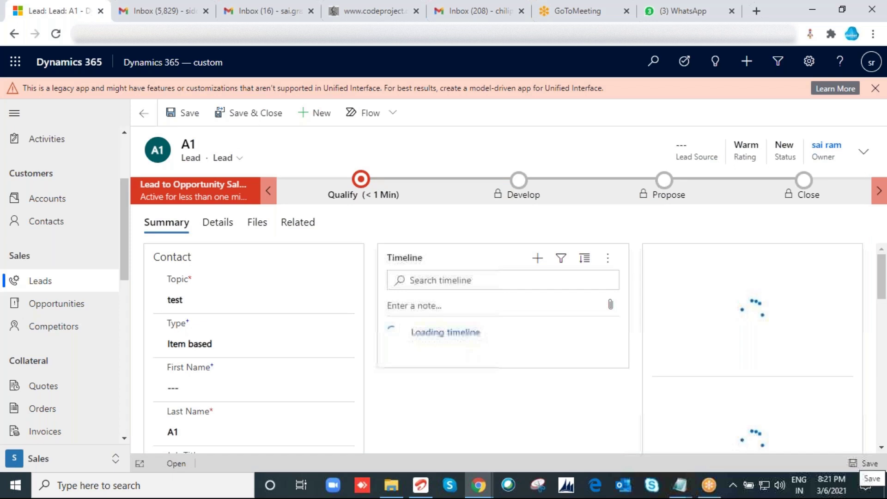
pyautogui.click(46, 288)
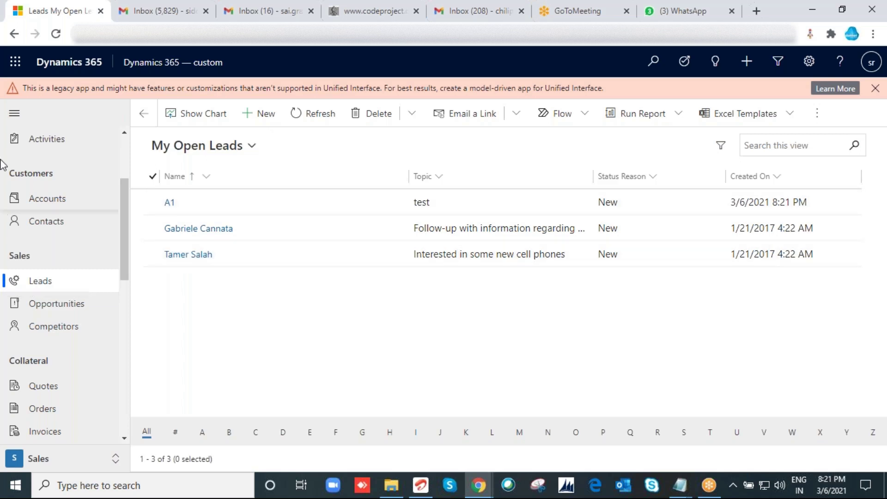
pyautogui.doubleClick(221, 215)
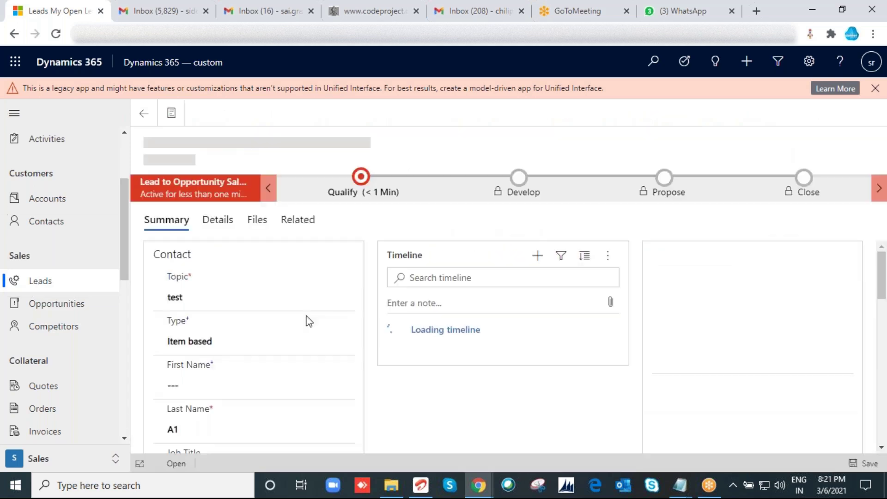
# Step: Step through the Leads, Opportunities, Competitors and Orders entries and go back to the open leads list
pyautogui.click(14, 279)
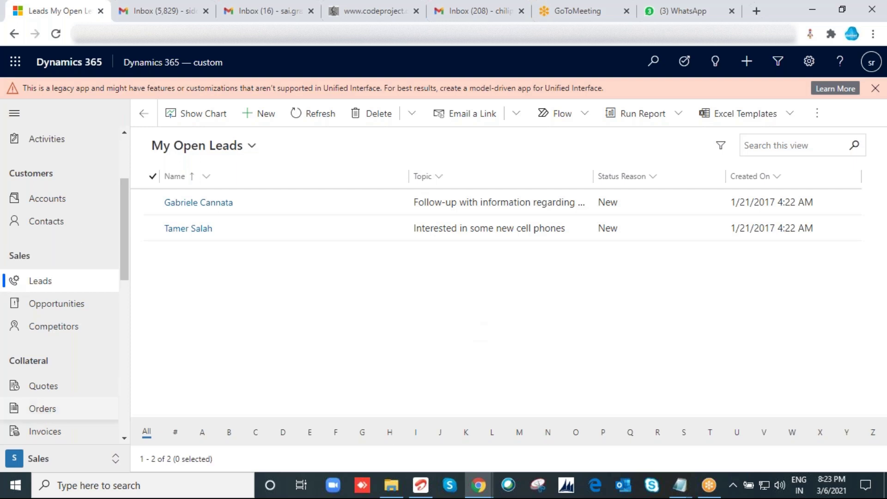
pyautogui.click(40, 308)
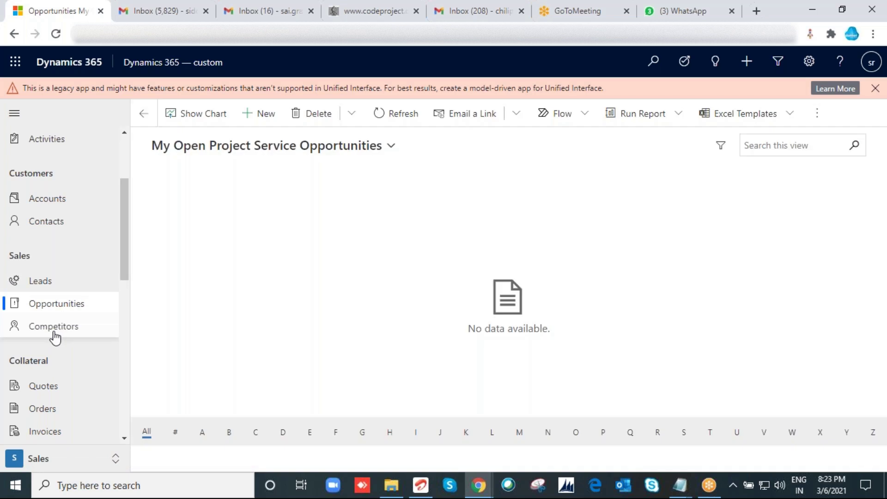
pyautogui.click(54, 332)
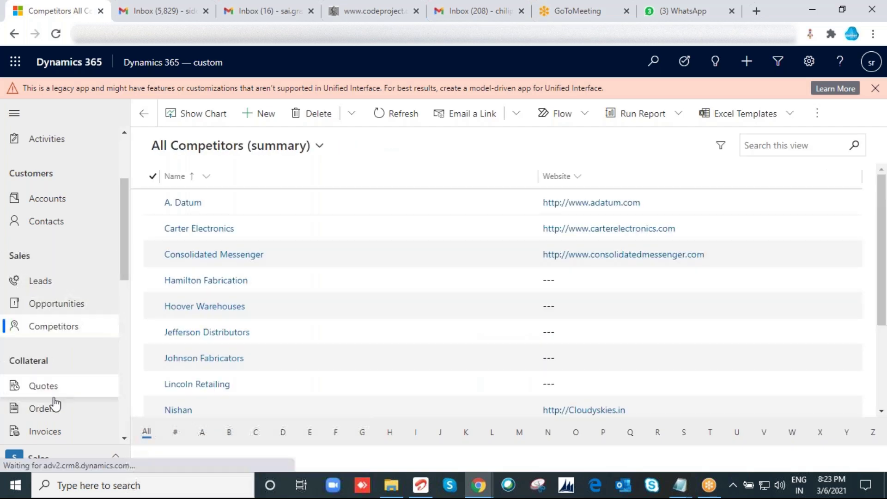
pyautogui.click(55, 406)
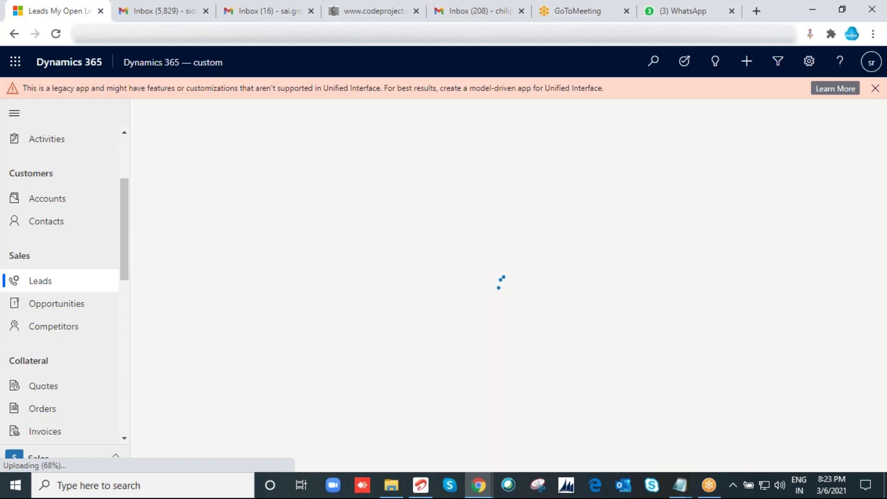
pyautogui.click(43, 283)
# Step: Bring up the untitled Notepad notes to view the sales line, and minimise them to return to the leads list
pyautogui.click(674, 484)
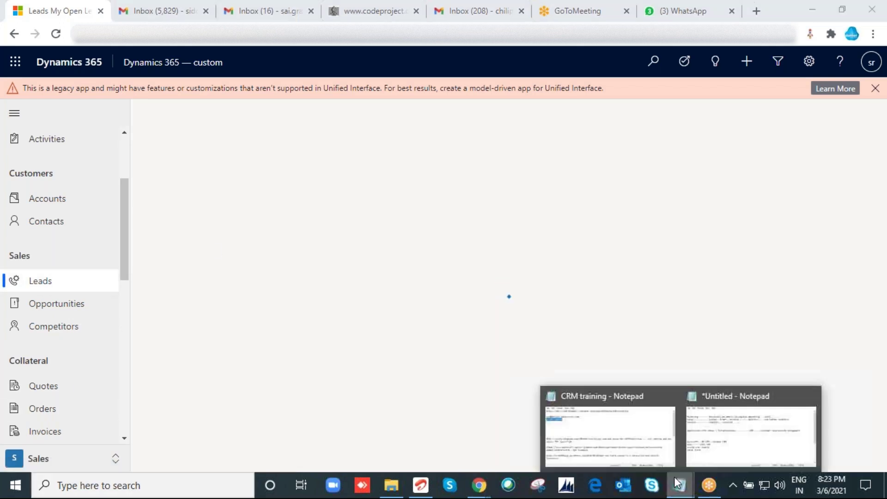
pyautogui.click(724, 440)
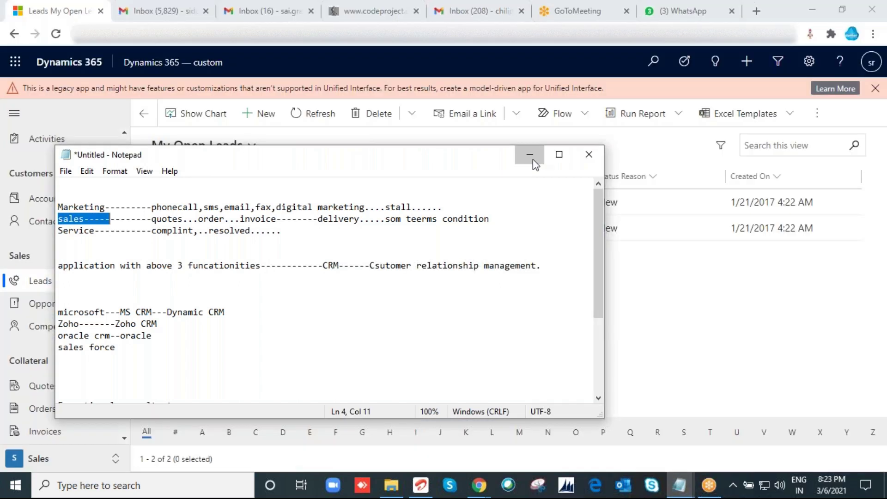
pyautogui.click(532, 158)
# Step: Start a new lead with the topic CAR and the last name Cu1
pyautogui.click(260, 116)
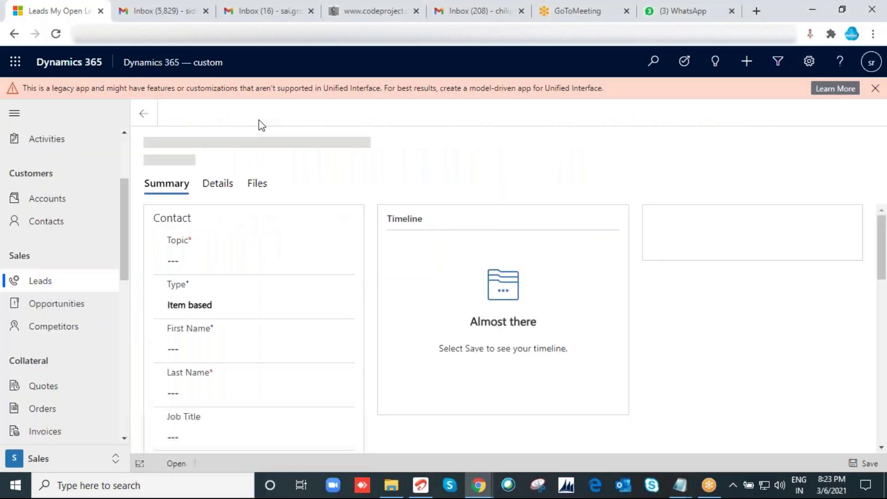
pyautogui.click(189, 261)
pyautogui.write('CAR')
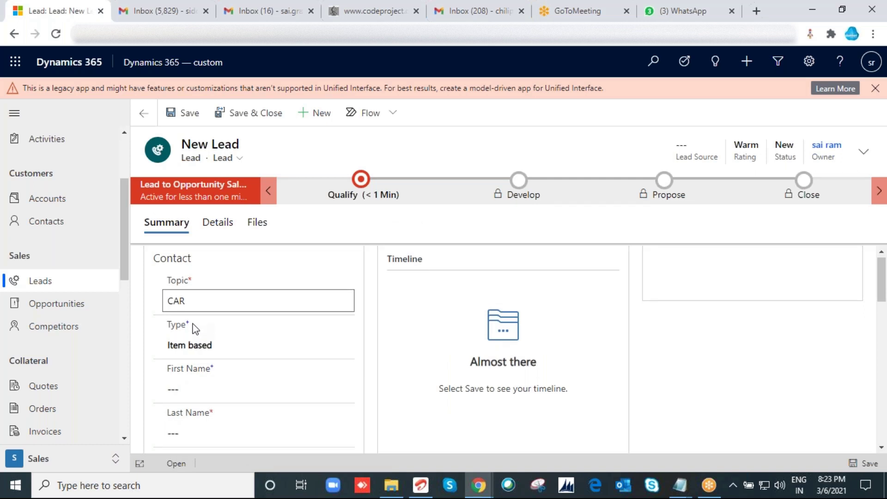
pyautogui.scroll(-1, 194, 329)
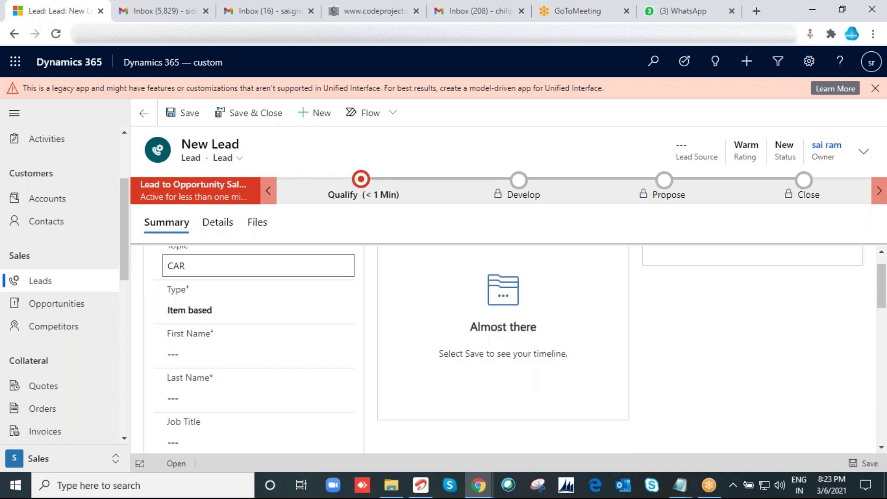
pyautogui.scroll(-1, 194, 329)
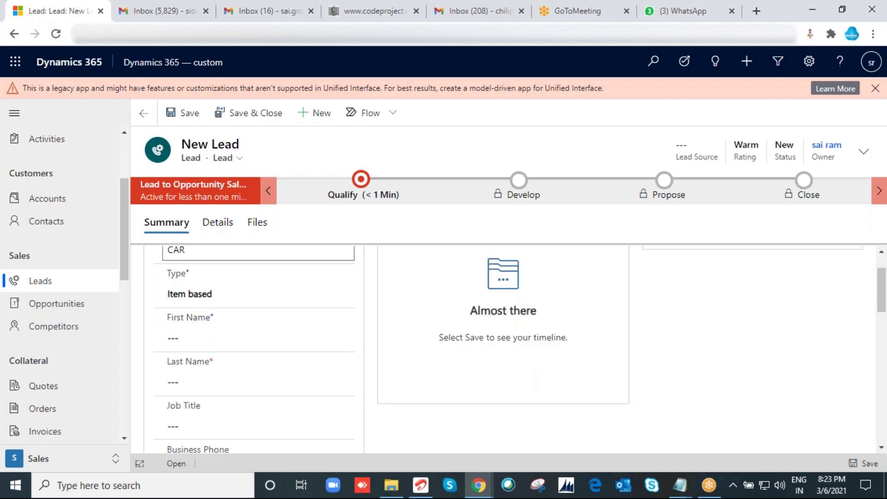
pyautogui.scroll(-1, 259, 411)
pyautogui.click(280, 361)
pyautogui.write('Cu1')
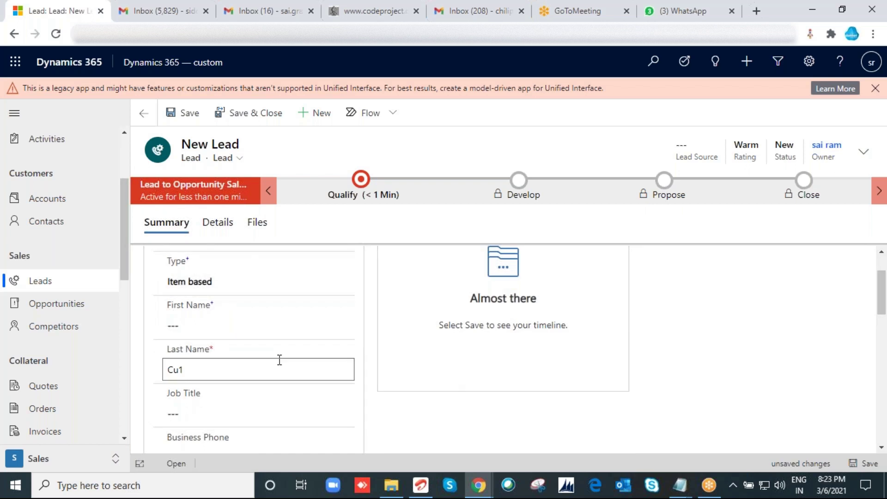
# Step: Set the new lead's source to External Referral and its rating to Cold, and save the lead
pyautogui.scroll(2, 279, 360)
pyautogui.click(856, 148)
pyautogui.click(794, 216)
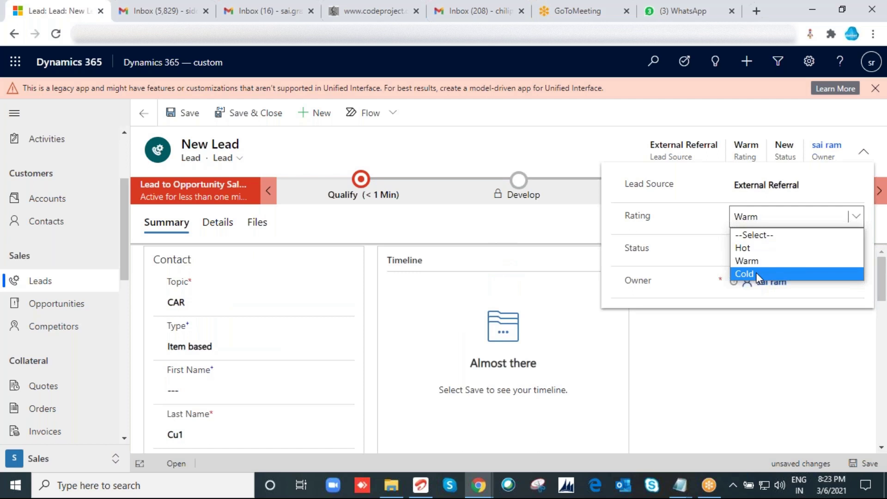
pyautogui.click(756, 272)
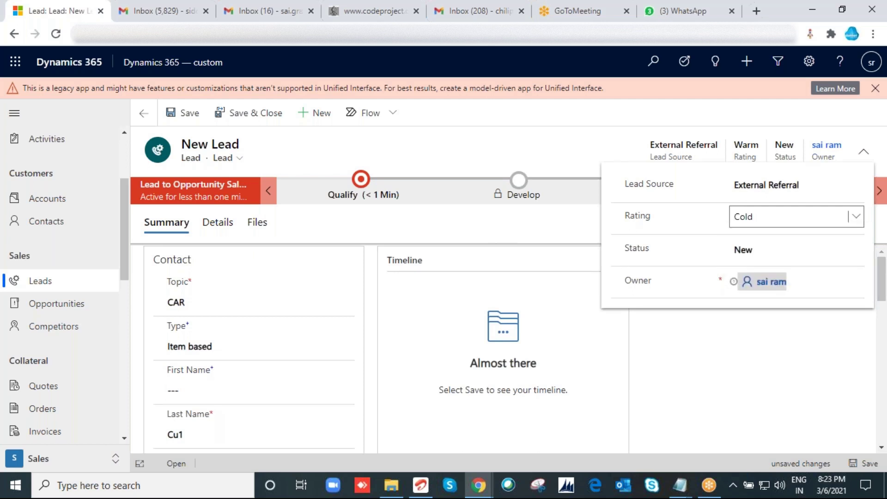
pyautogui.click(582, 138)
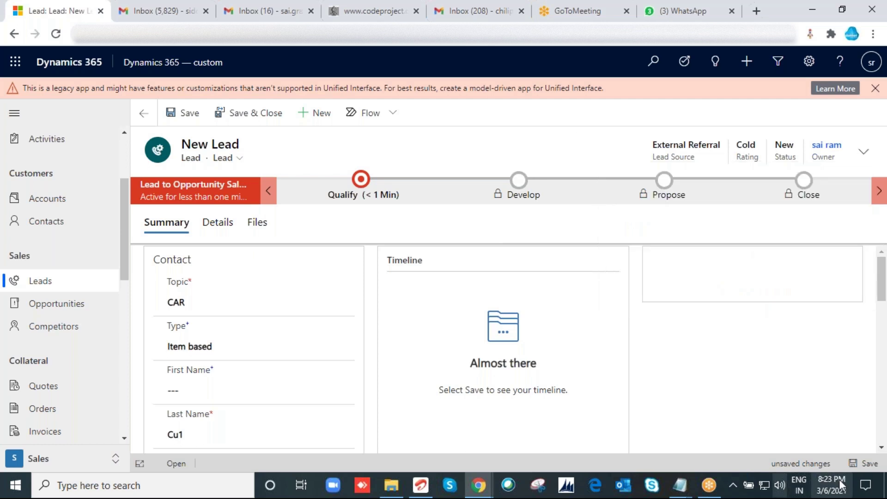
pyautogui.click(862, 463)
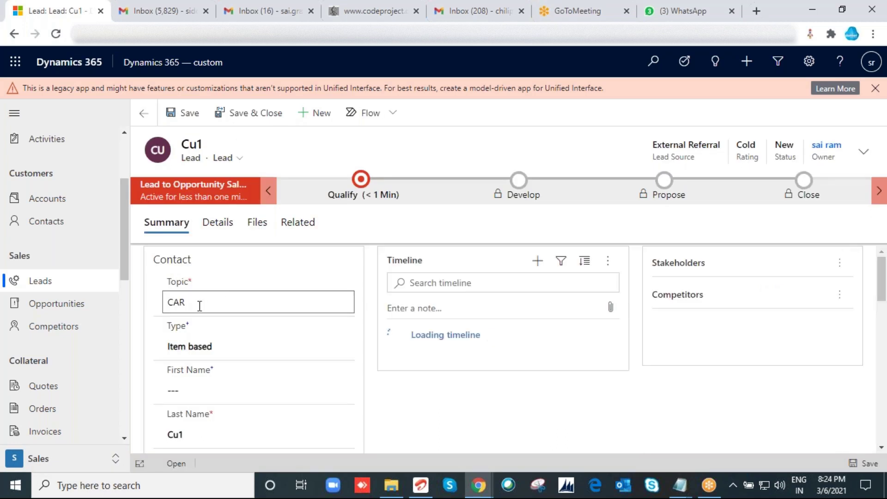
# Step: Return to the open leads list and reopen the Cu1 lead with the topic CAR
pyautogui.click(46, 283)
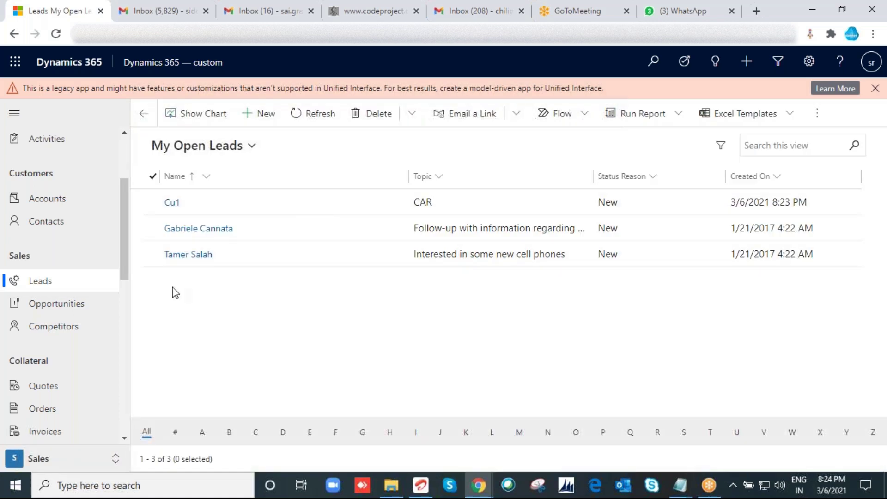
pyautogui.click(298, 211)
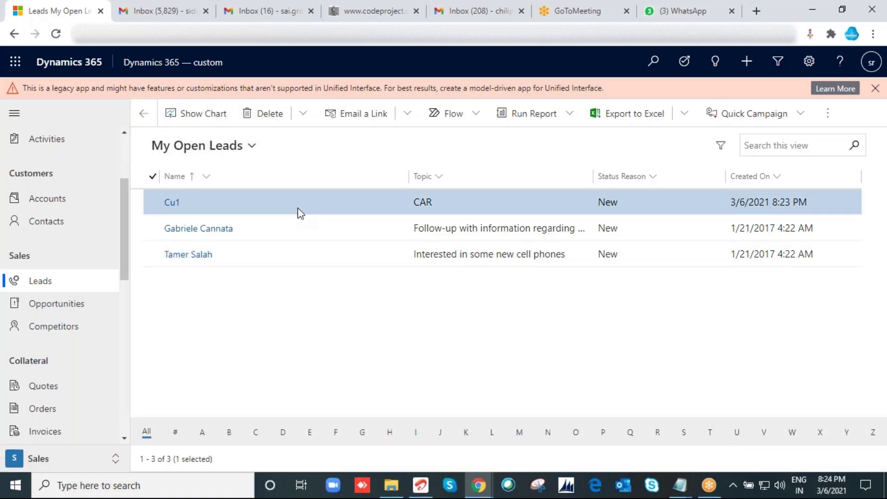
pyautogui.doubleClick(299, 210)
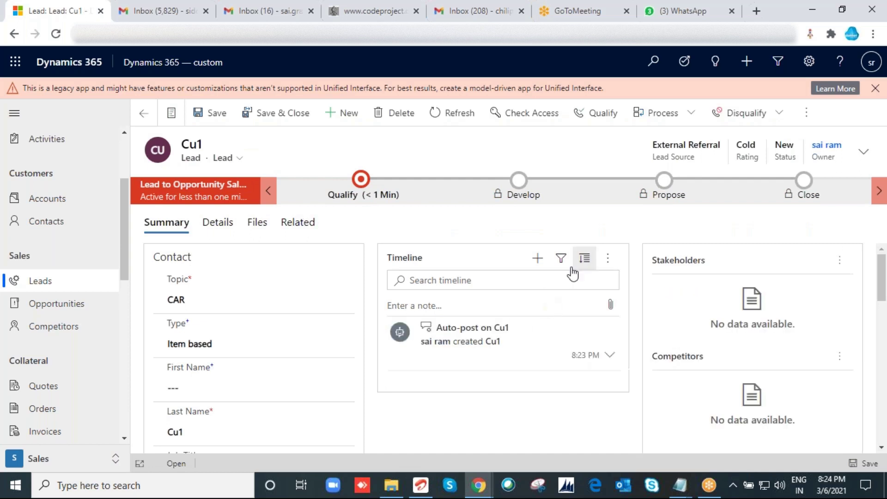
pyautogui.click(536, 263)
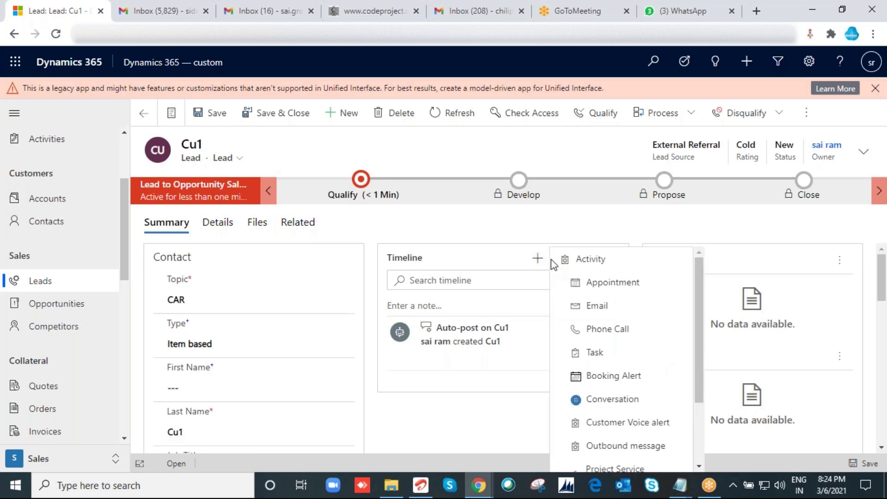
pyautogui.click(608, 329)
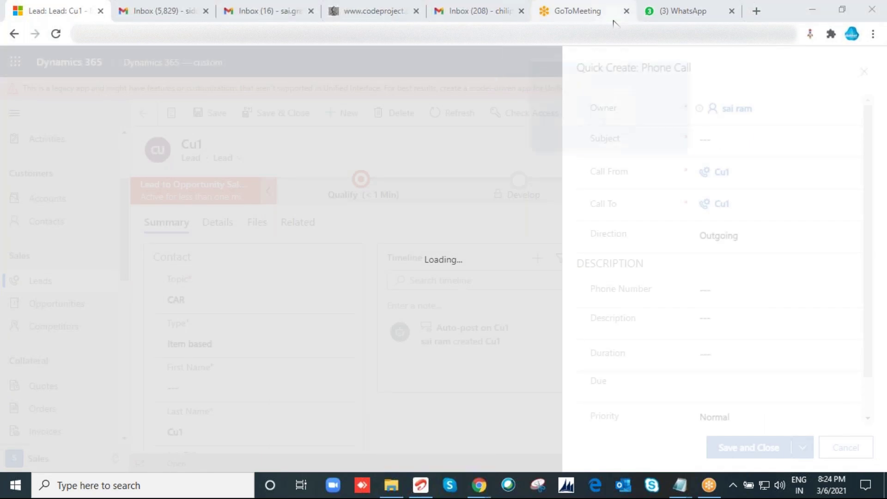
pyautogui.moveTo(615, 23)
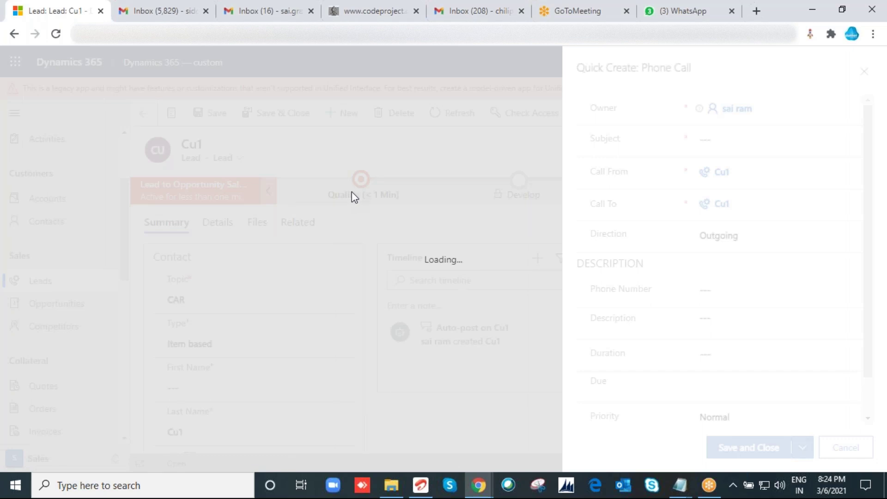
pyautogui.click(56, 34)
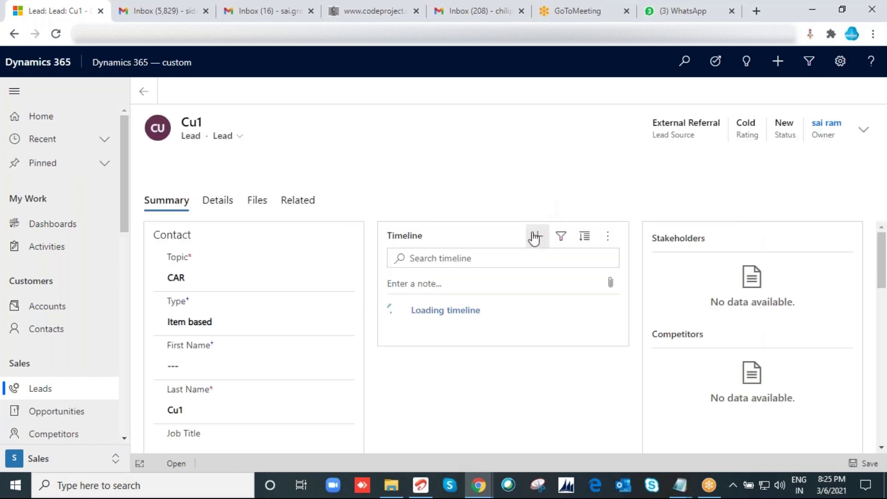
# Step: Add a phone call activity with the subject car to the lead's timeline, and save and close it
pyautogui.click(535, 237)
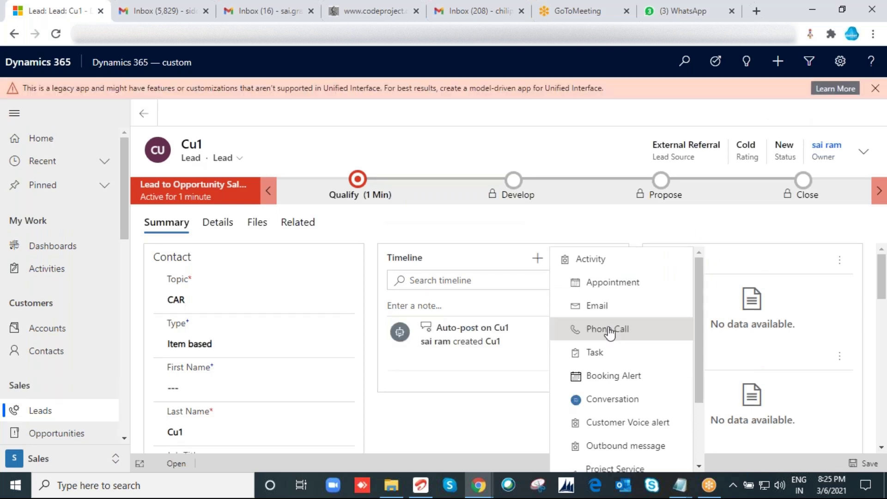
pyautogui.click(609, 329)
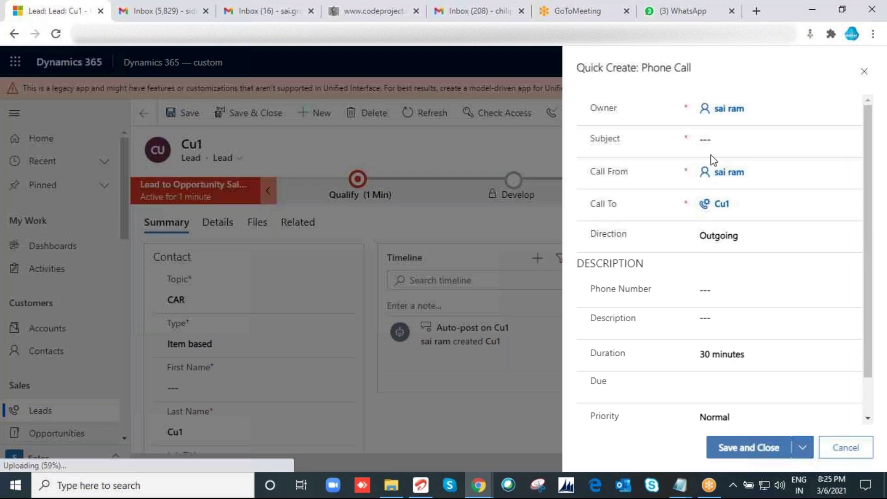
pyautogui.click(714, 143)
pyautogui.write('car')
pyautogui.scroll(-1, 776, 315)
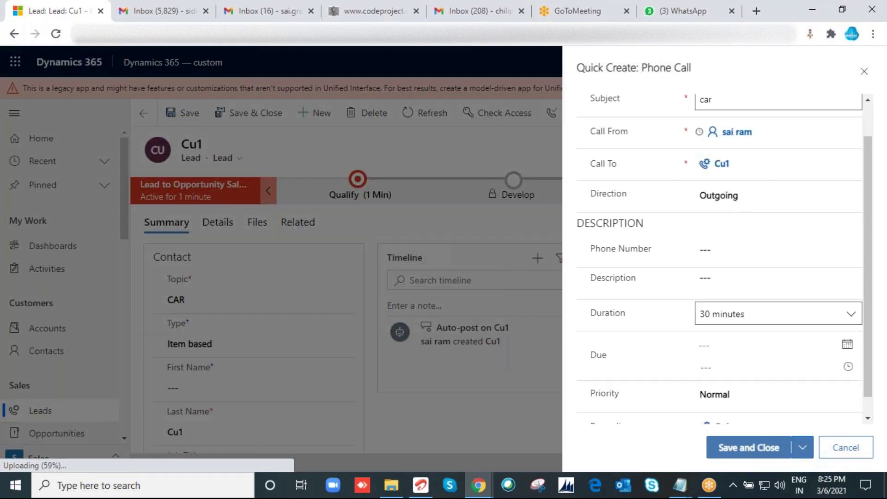
pyautogui.scroll(-1, 720, 259)
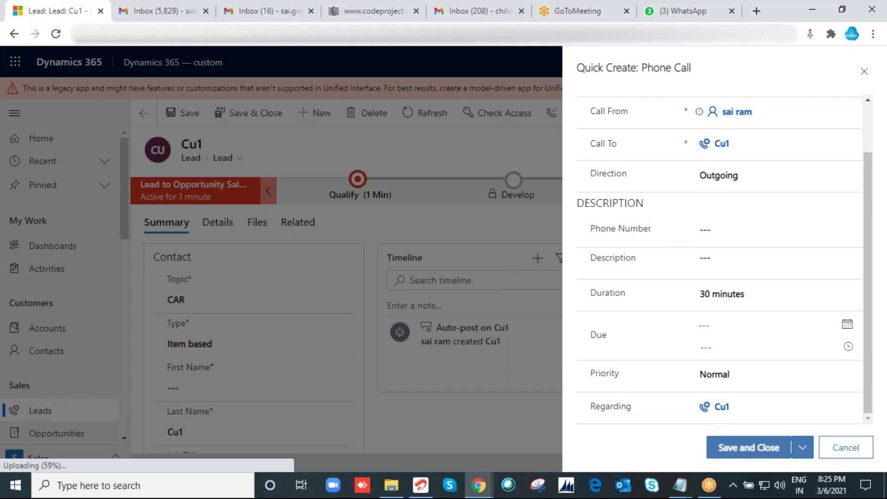
pyautogui.click(744, 448)
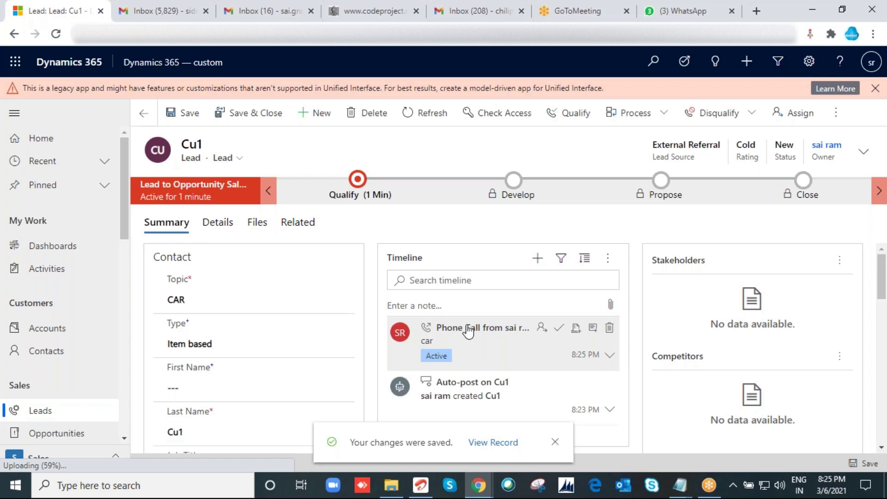
# Step: Qualify the Cu1 lead into an opportunity and reload the resulting opportunity page
pyautogui.click(543, 109)
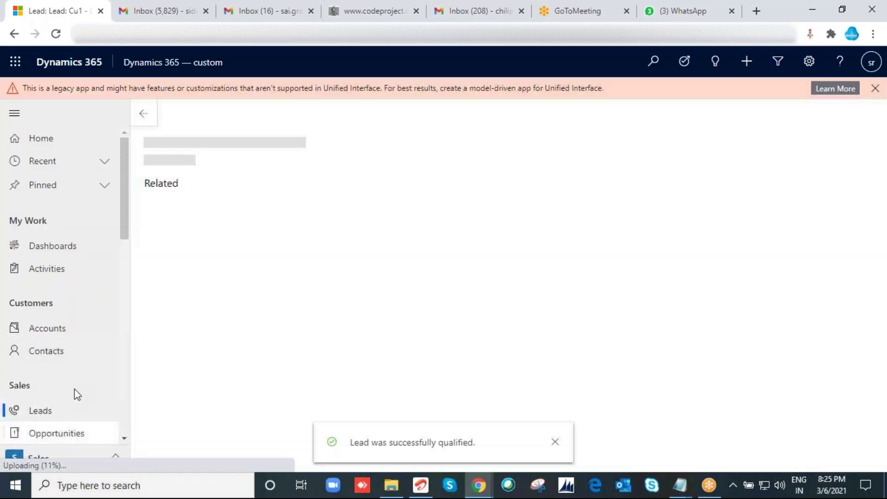
pyautogui.scroll(-3, 123, 231)
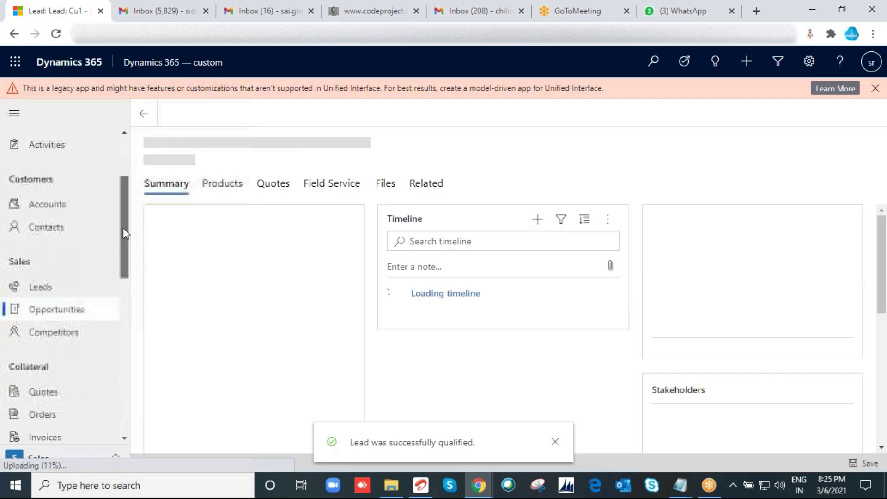
pyautogui.scroll(-1, 123, 228)
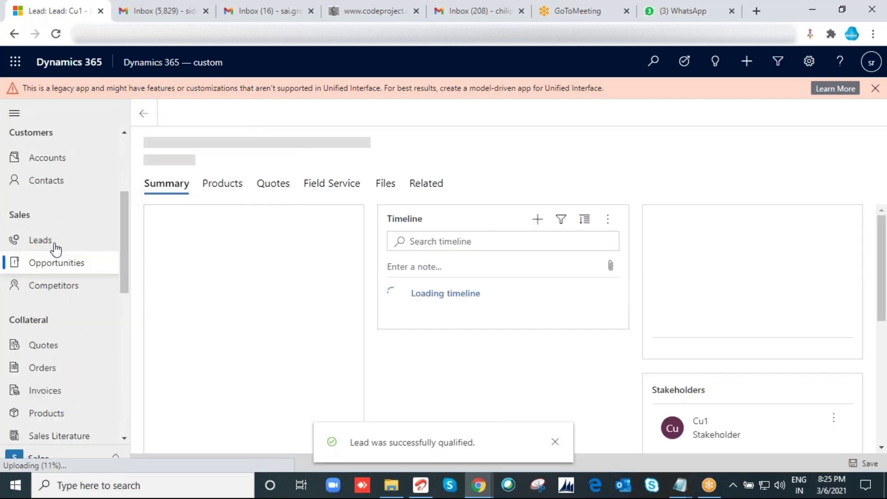
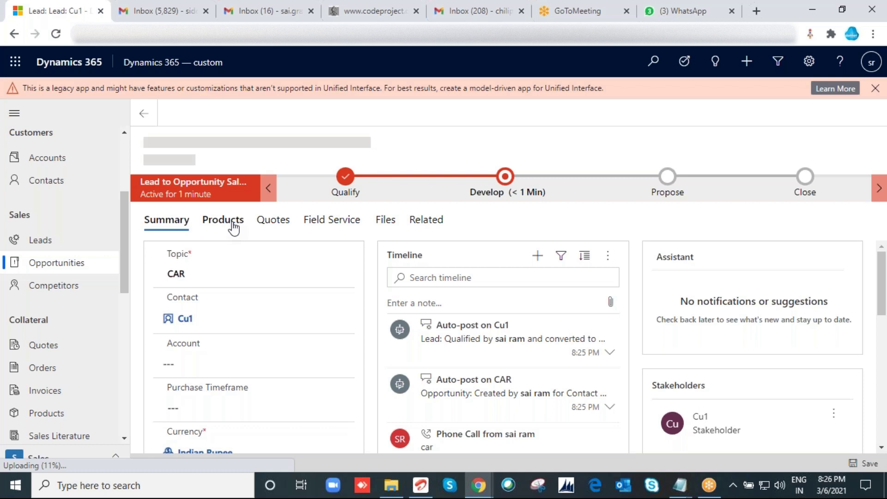
pyautogui.click(55, 34)
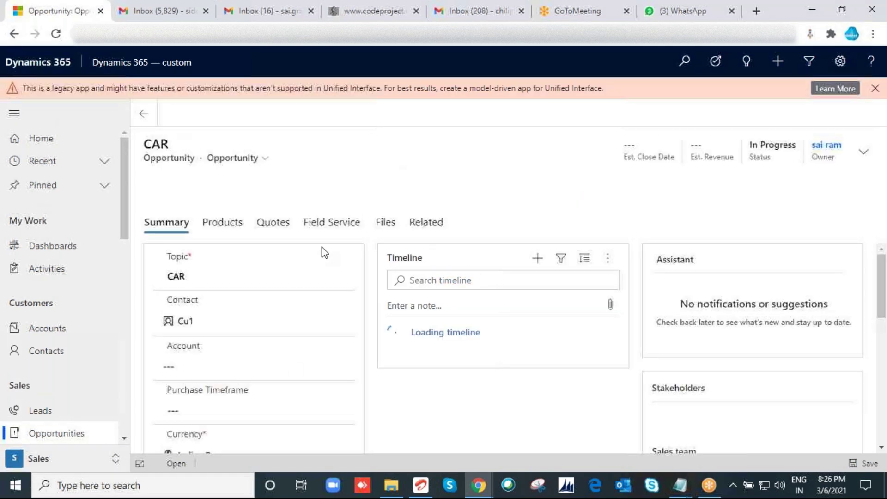
# Step: Change the CAR opportunity's currency to US Dollar and save the record
pyautogui.scroll(-2, 286, 400)
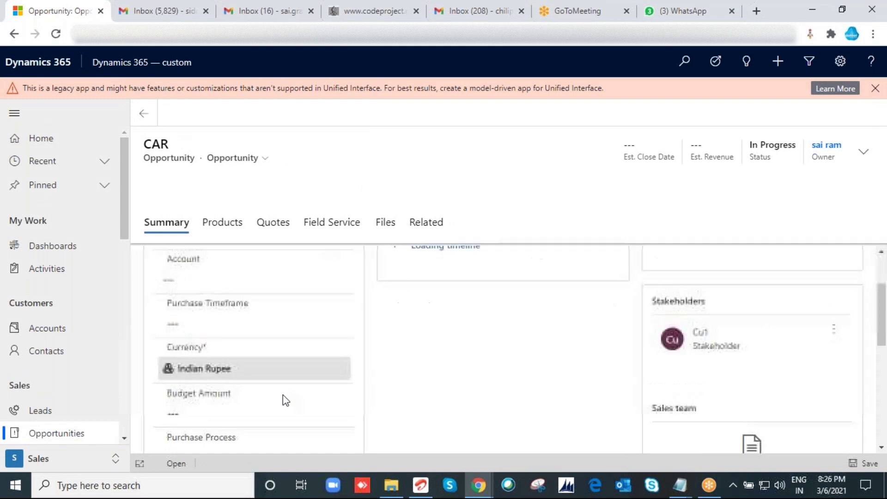
pyautogui.scroll(-1, 262, 365)
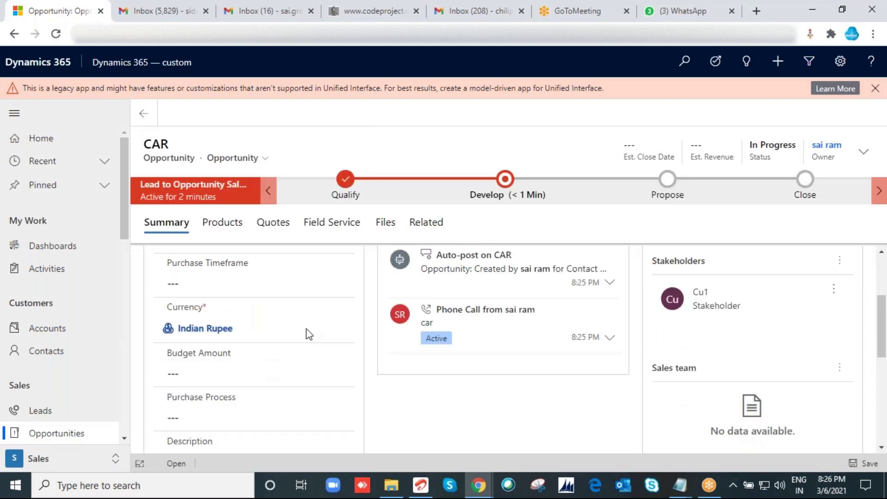
pyautogui.click(298, 284)
pyautogui.click(305, 383)
pyautogui.click(247, 328)
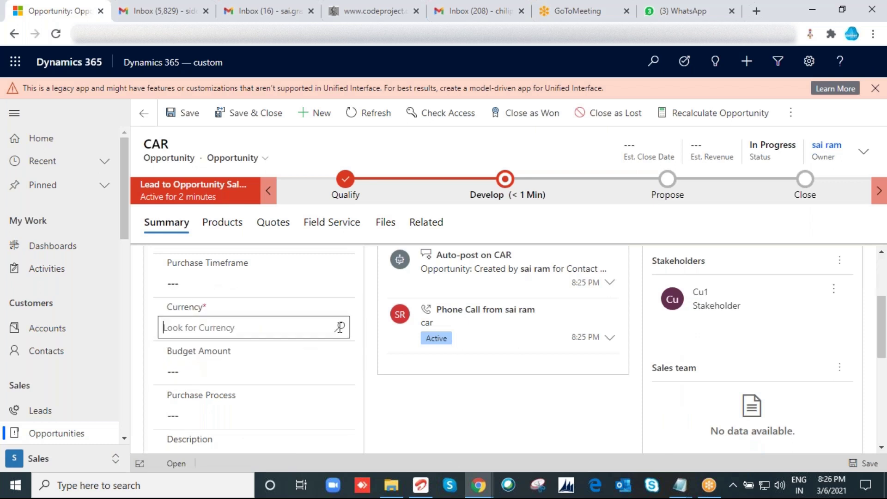
pyautogui.click(339, 327)
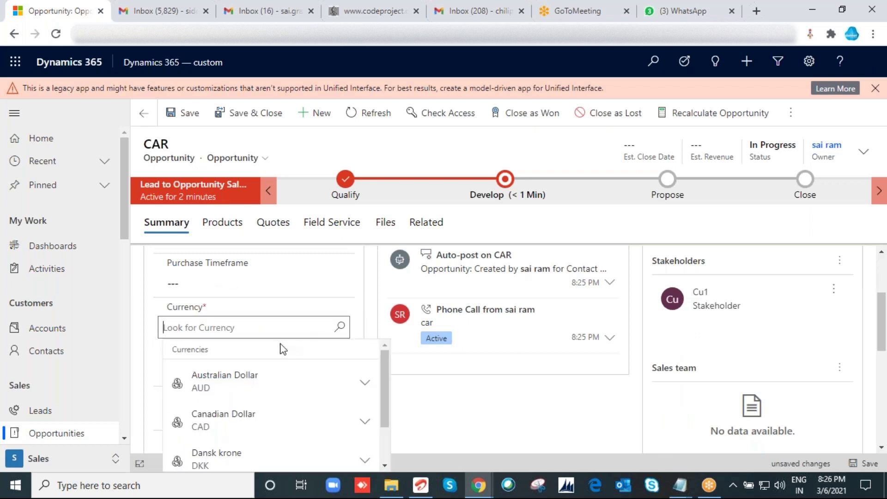
pyautogui.scroll(-1, 250, 267)
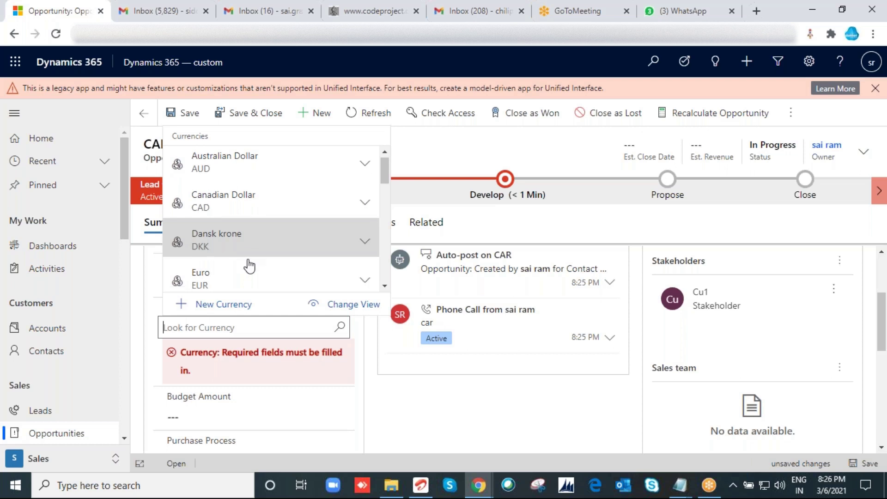
pyautogui.scroll(-5, 250, 267)
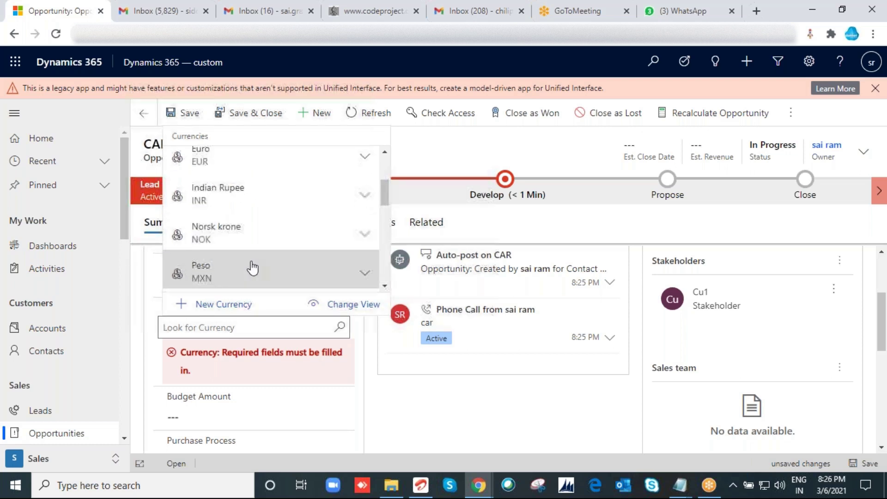
pyautogui.click(252, 247)
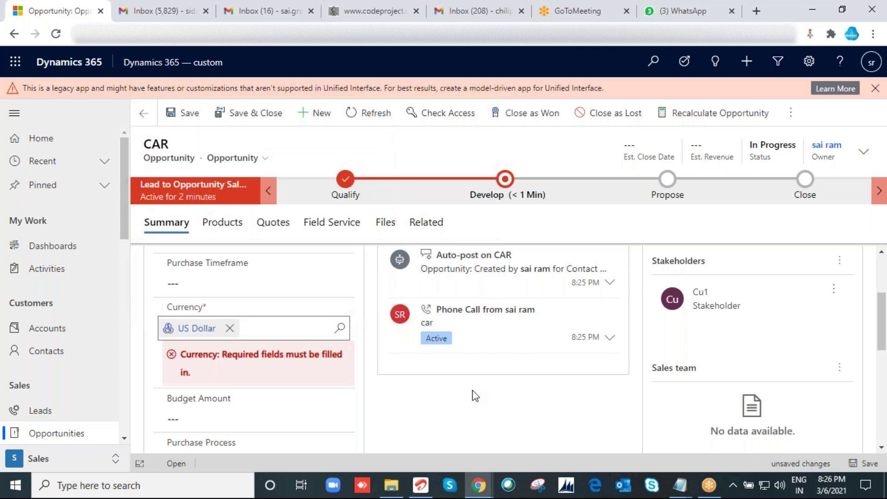
pyautogui.click(855, 466)
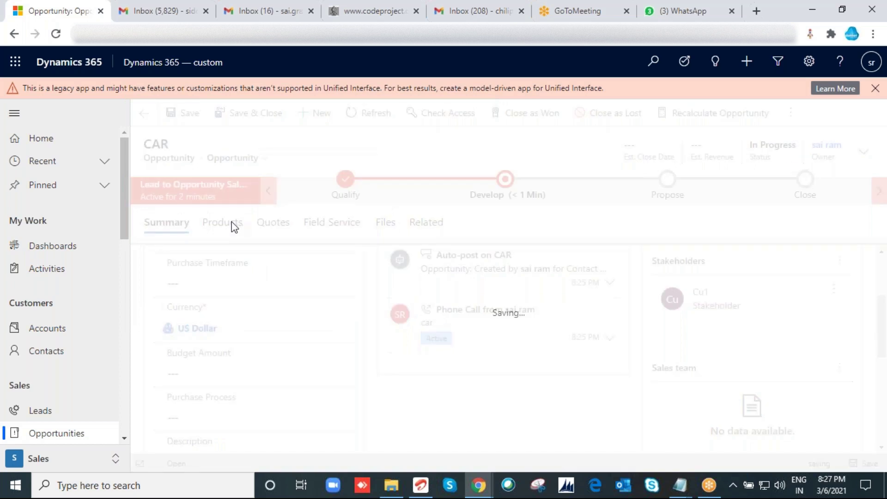
# Step: Assign the Products and Packaged Services price list to the CAR opportunity's products
pyautogui.click(232, 225)
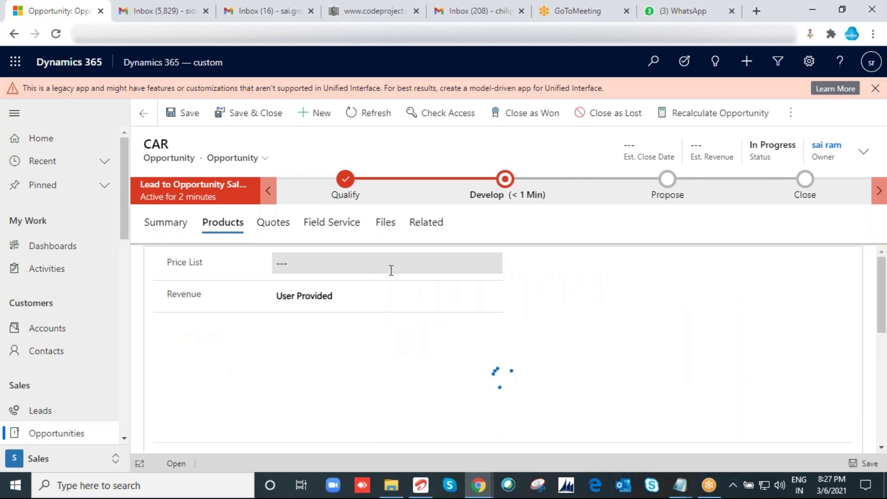
pyautogui.scroll(-3, 609, 338)
pyautogui.scroll(-2, 607, 339)
pyautogui.scroll(5, 566, 377)
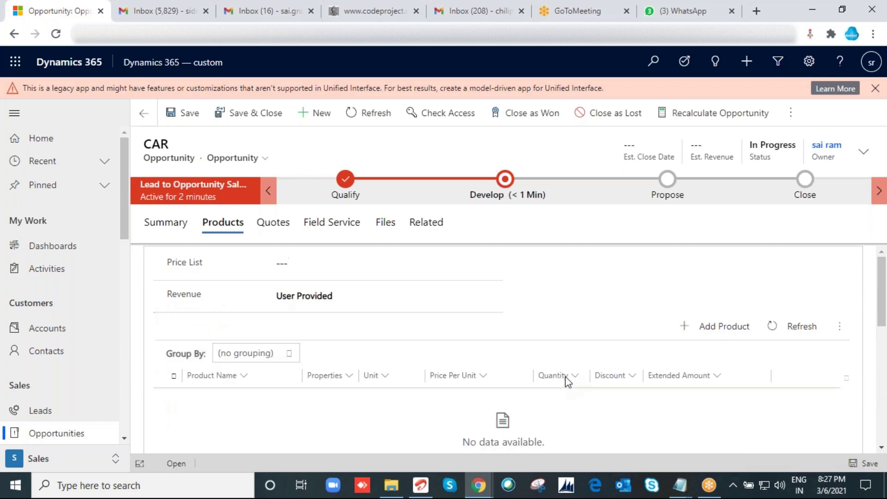
pyautogui.click(316, 264)
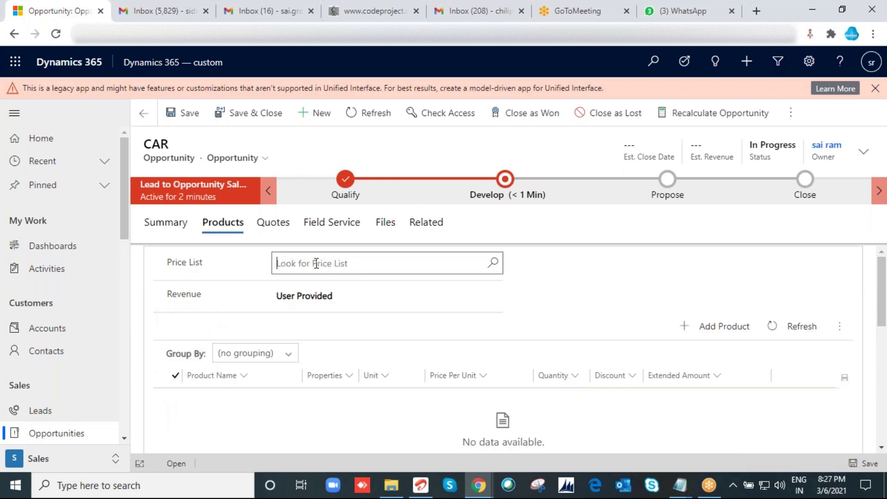
pyautogui.click(493, 263)
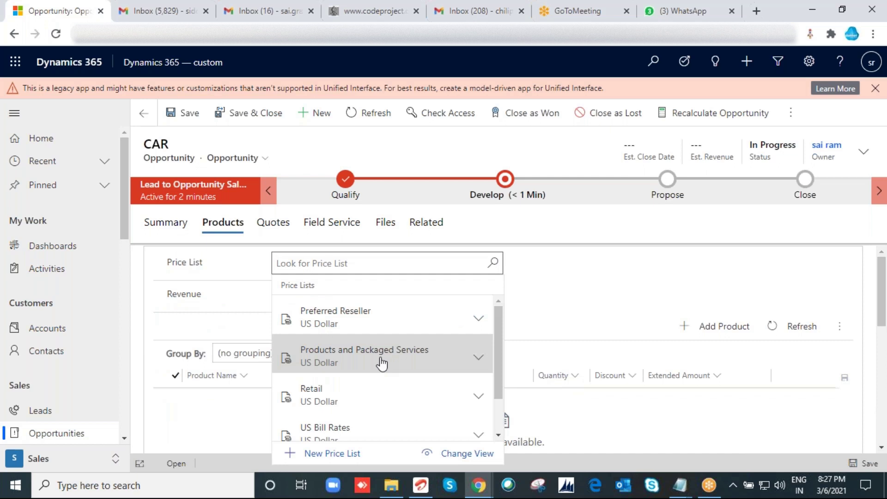
pyautogui.click(380, 360)
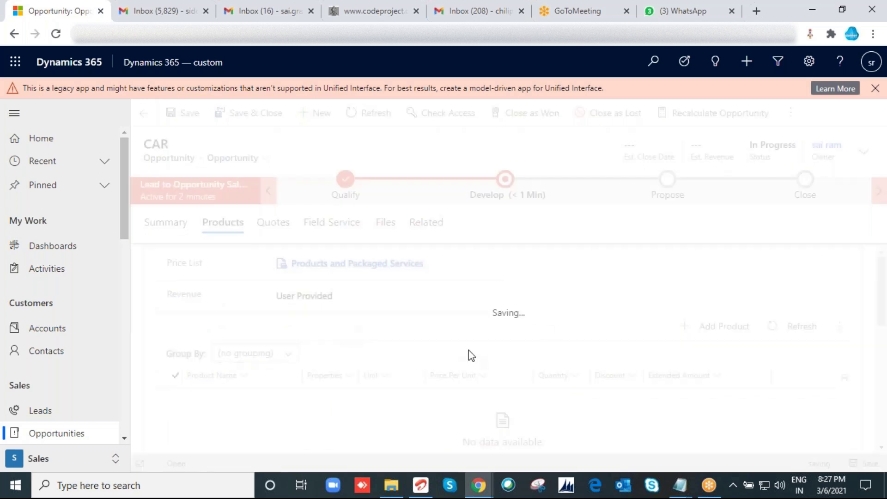
# Step: Try to add an existing product to the CAR opportunity, then discard the new opportunity line's changes
pyautogui.click(724, 326)
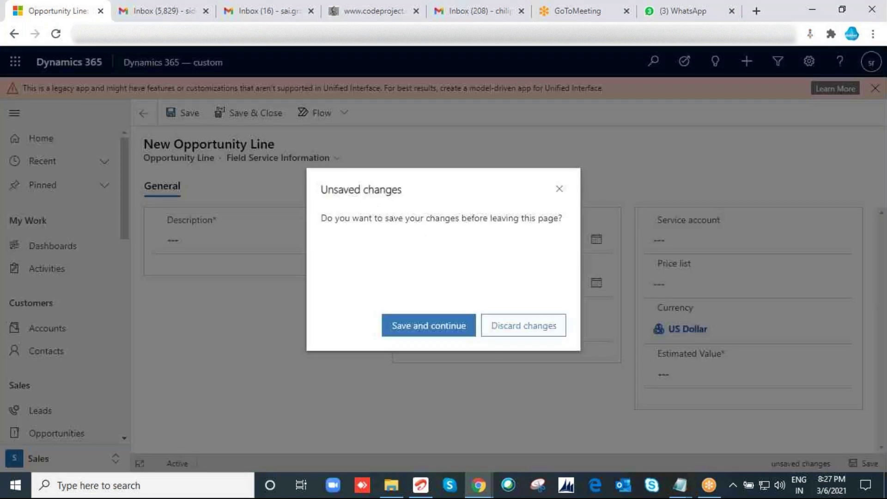
pyautogui.click(511, 334)
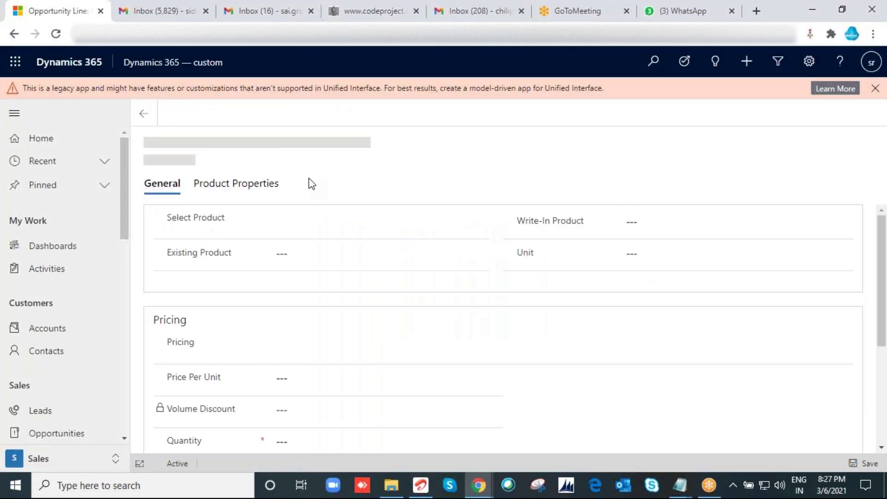
pyautogui.click(481, 258)
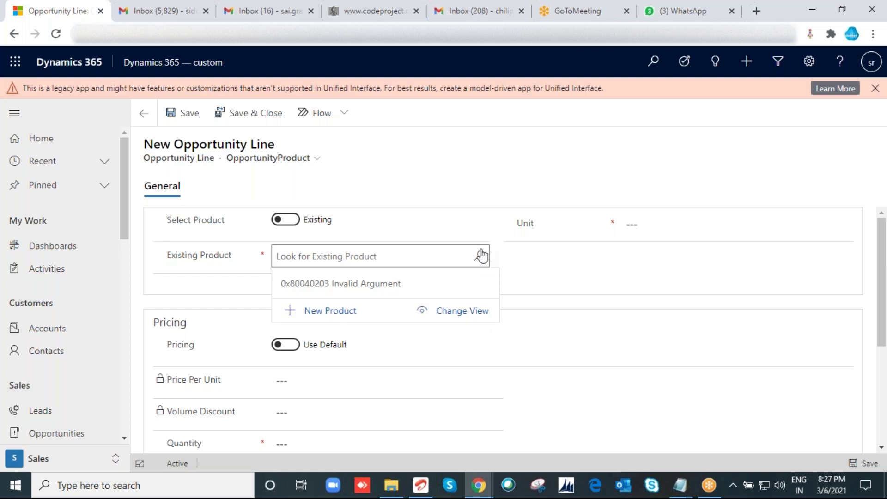
pyautogui.click(144, 114)
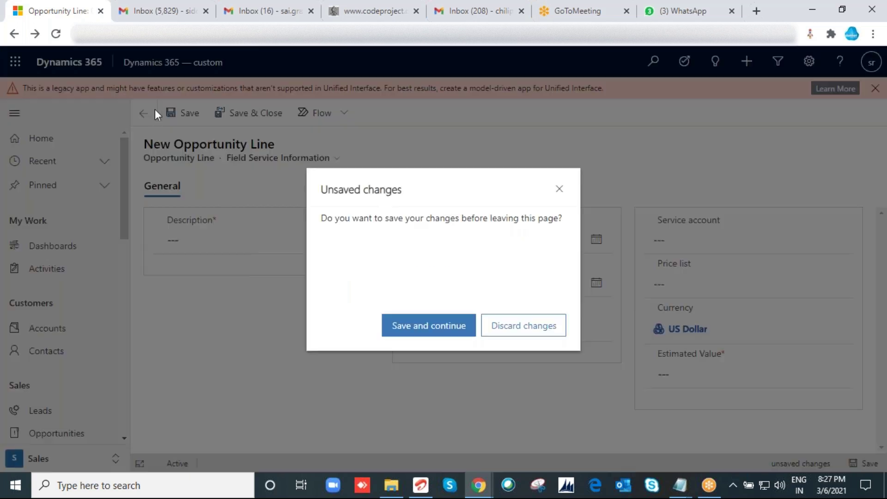
pyautogui.click(553, 320)
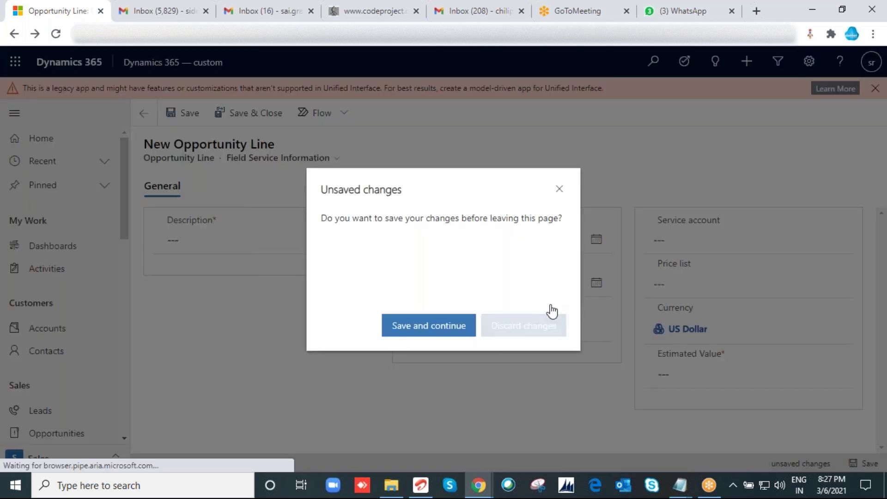
pyautogui.click(527, 329)
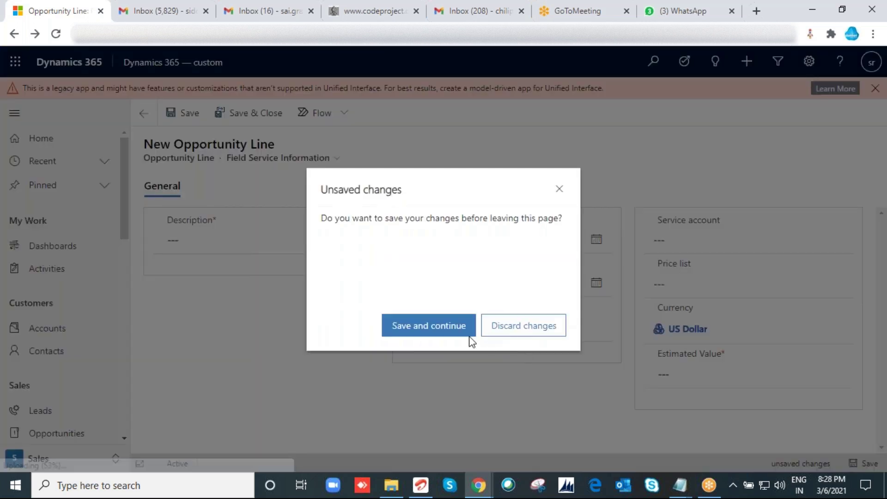
pyautogui.click(507, 332)
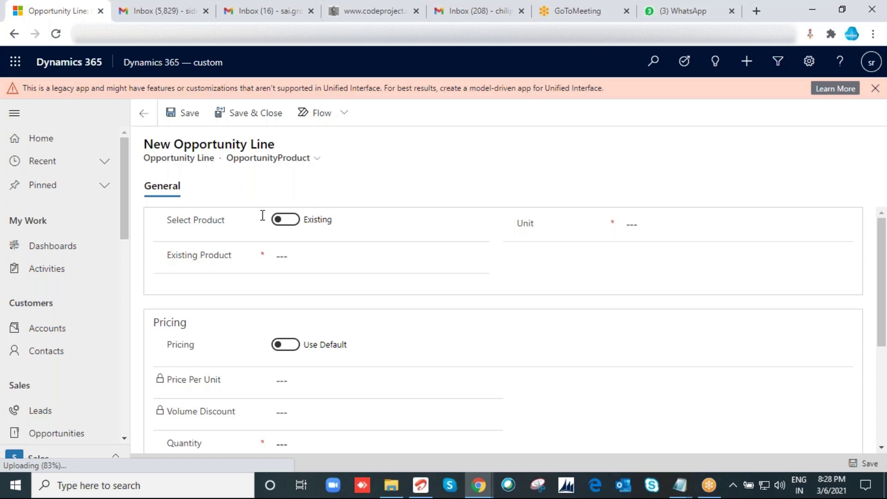
pyautogui.click(163, 111)
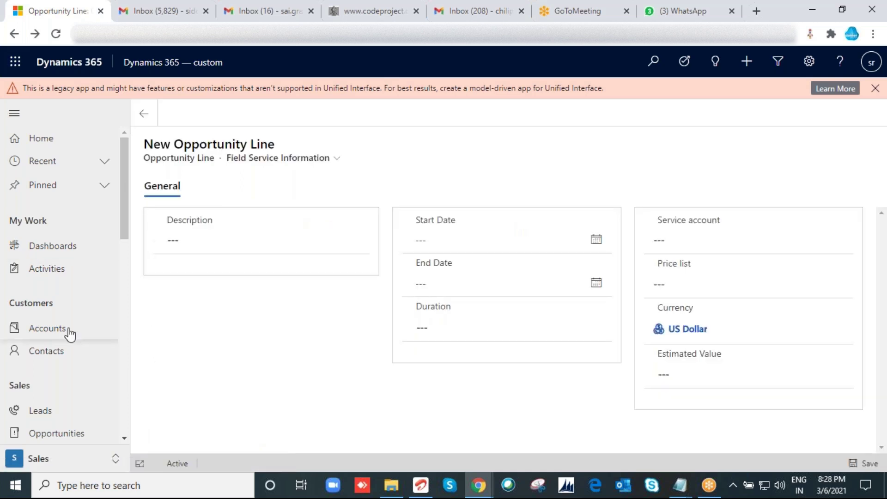
# Step: Return to the opportunities list and switch it to the Open Opportunities view
pyautogui.scroll(-1, 56, 351)
pyautogui.click(20, 370)
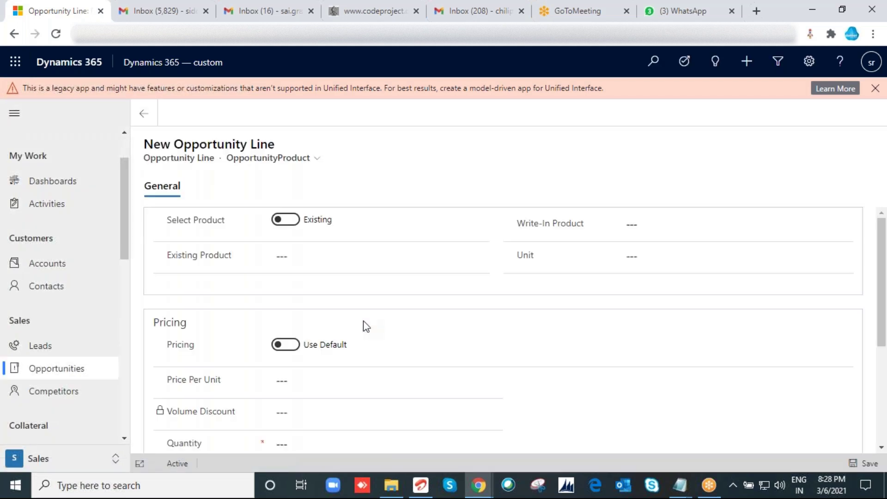
pyautogui.click(66, 367)
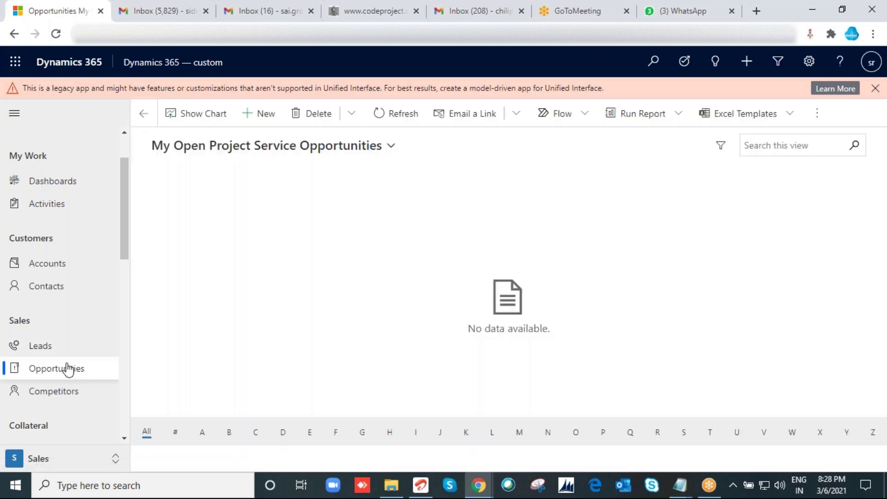
pyautogui.click(376, 153)
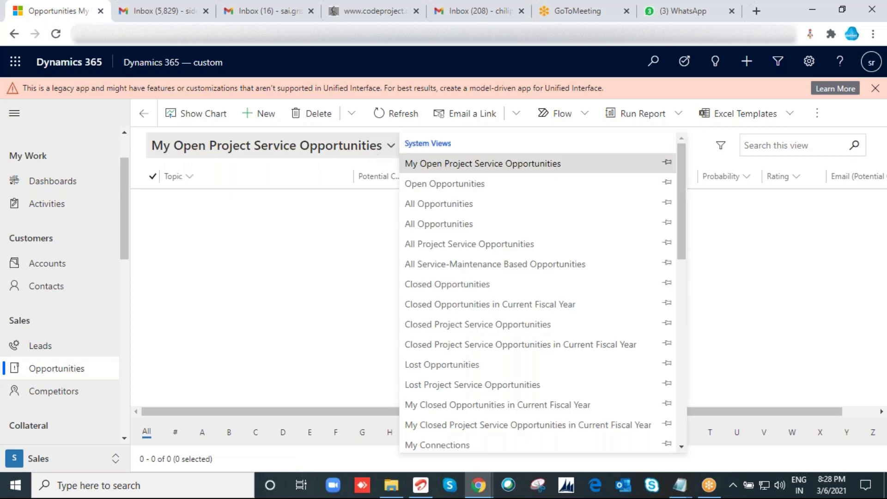
pyautogui.click(411, 184)
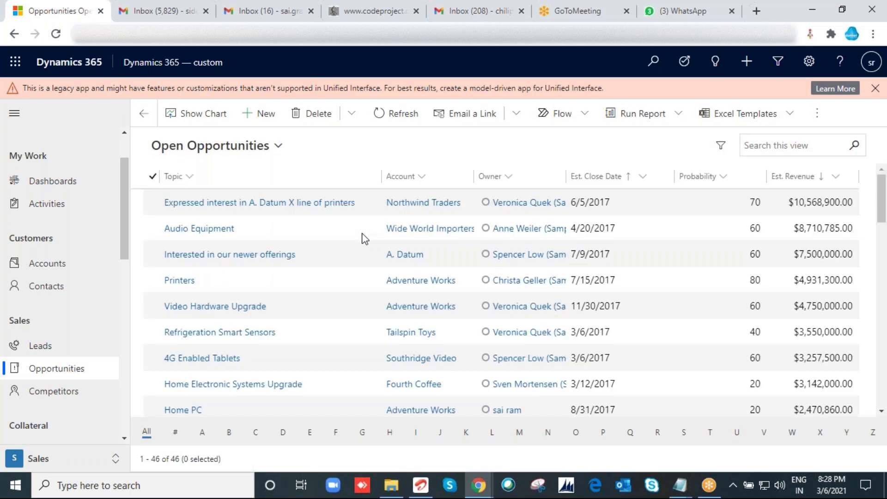
# Step: Find the CAR opportunity in the list and open its record
pyautogui.scroll(-2, 340, 313)
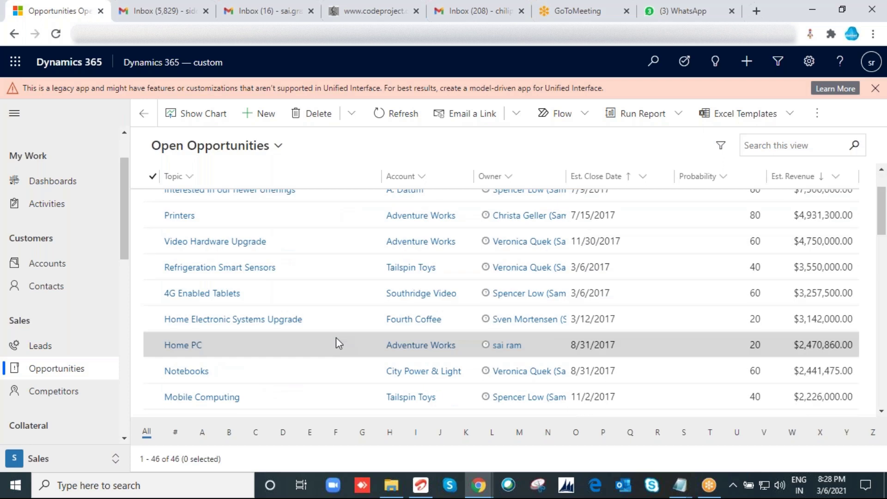
pyautogui.scroll(-8, 337, 339)
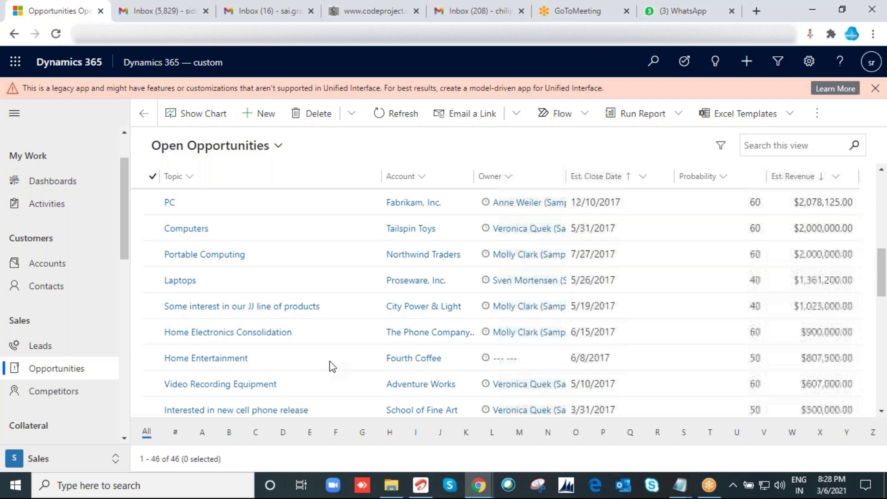
pyautogui.scroll(-3, 330, 366)
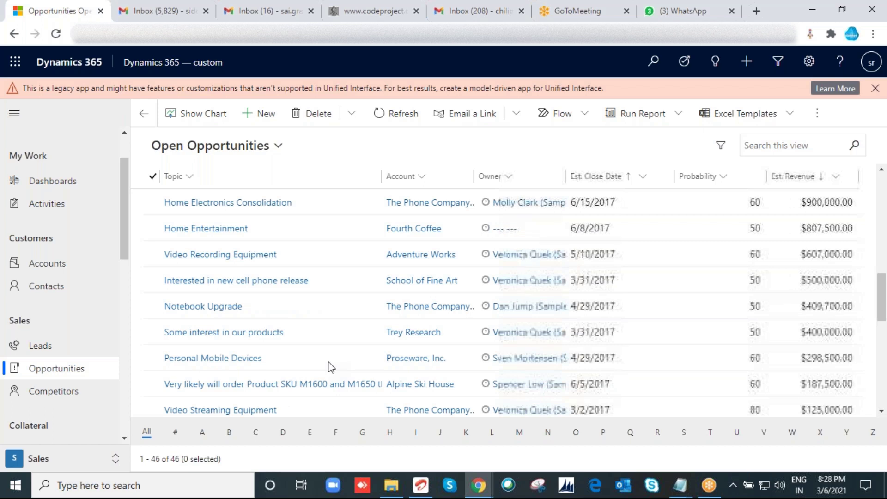
pyautogui.scroll(-5, 331, 369)
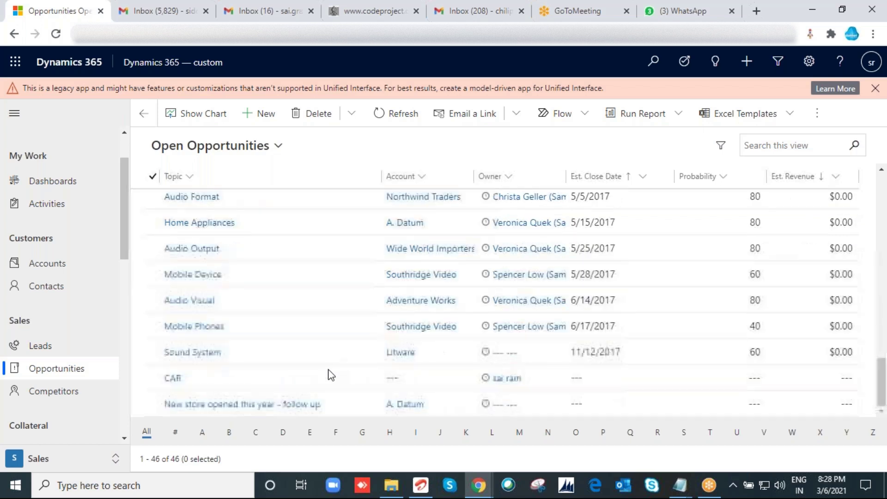
pyautogui.doubleClick(275, 378)
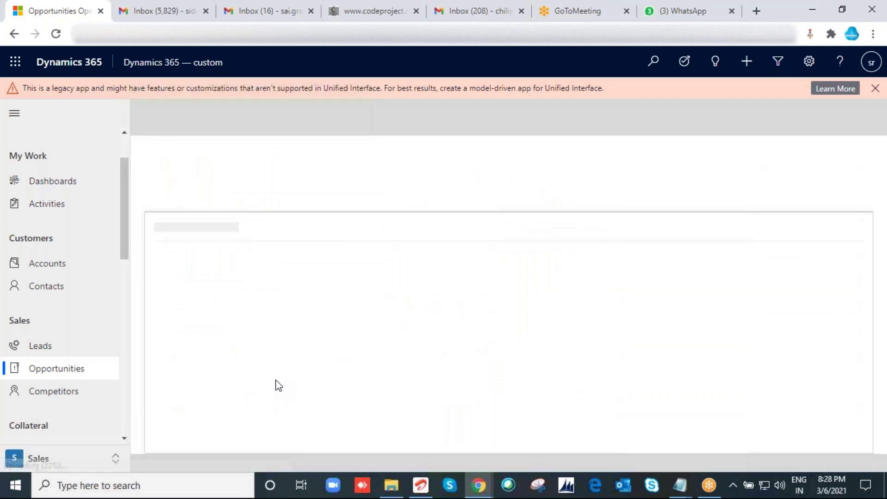
# Step: Show the CAR opportunity's quotes and check the quotes stage of the sales line in the untitled Notepad notes
pyautogui.scroll(-5, 484, 325)
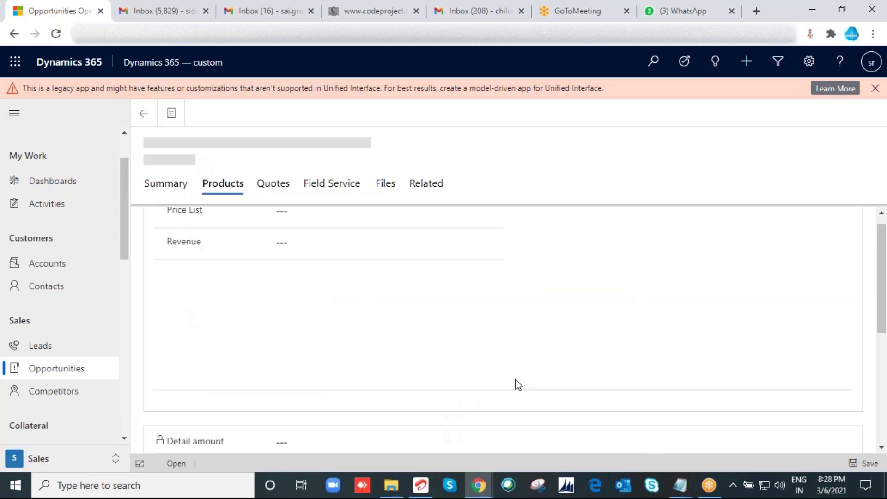
pyautogui.scroll(-6, 517, 385)
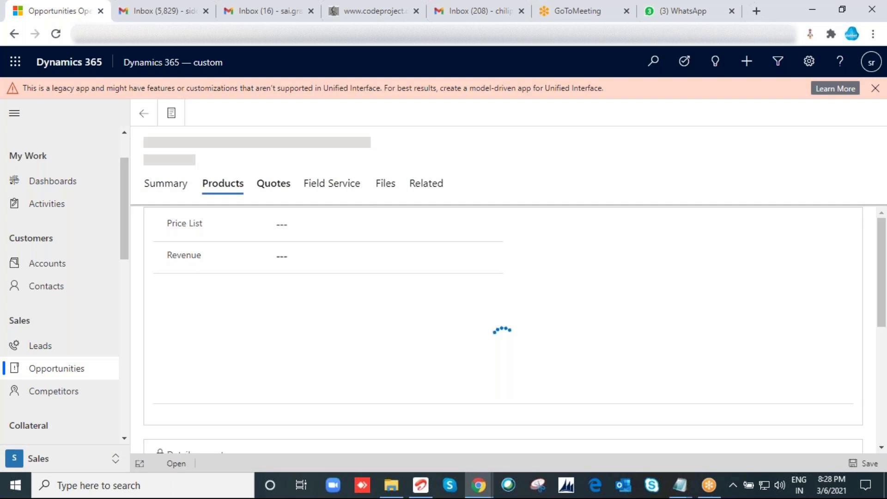
pyautogui.moveTo(686, 488)
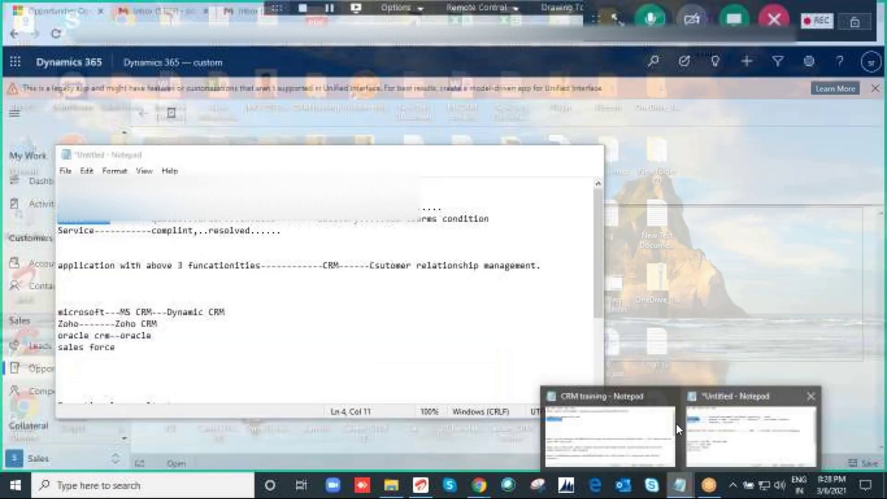
pyautogui.click(676, 423)
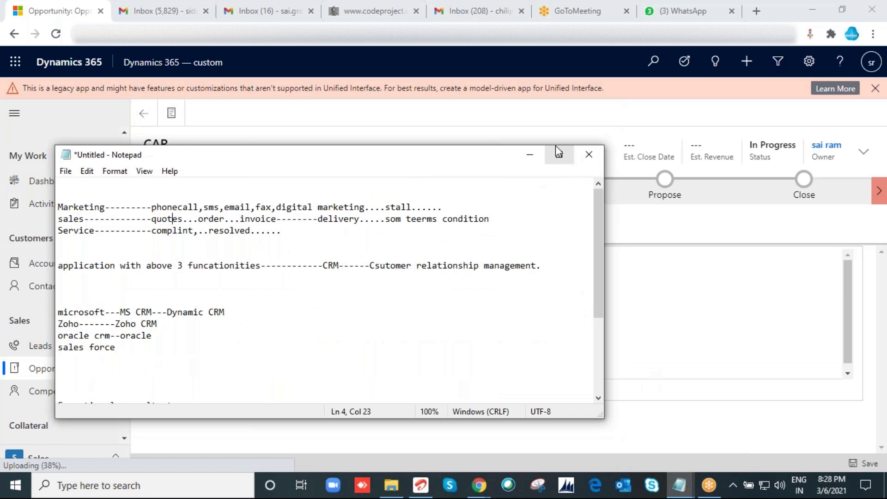
pyautogui.click(529, 155)
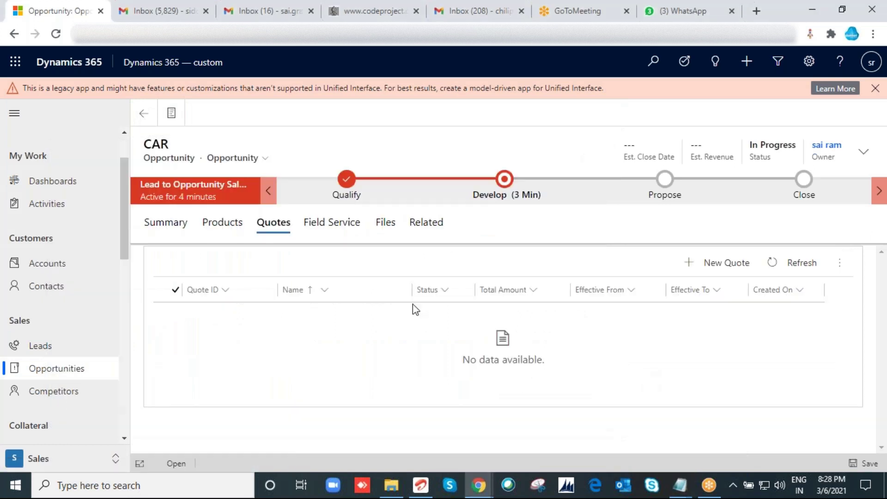
# Step: Create a new quote from the CAR opportunity and look over its summary fields
pyautogui.click(706, 267)
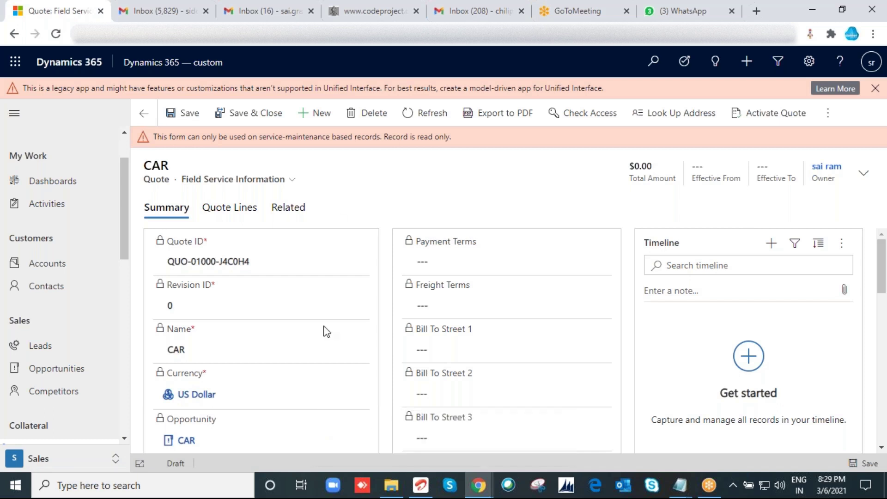
pyautogui.scroll(-1, 326, 332)
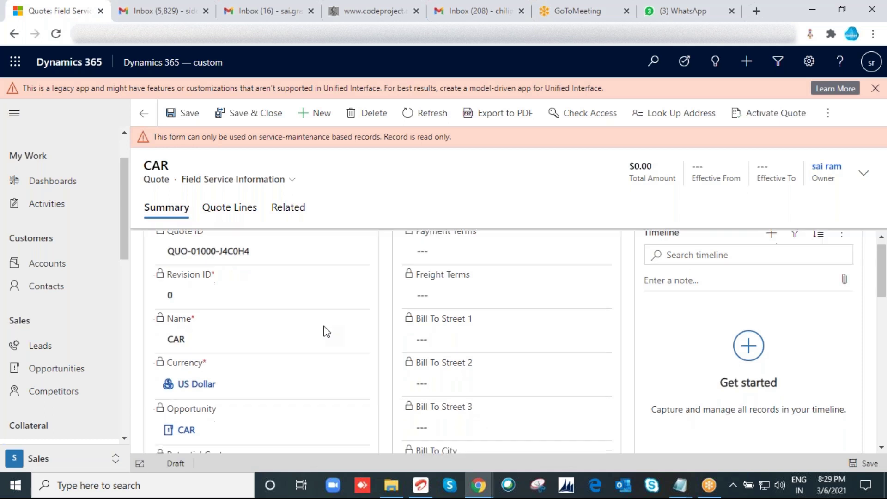
pyautogui.scroll(-3, 326, 332)
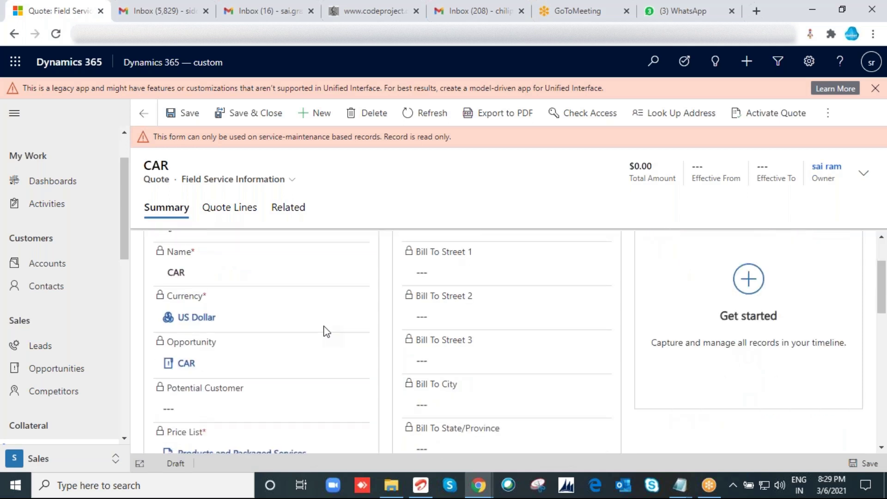
pyautogui.scroll(4, 327, 331)
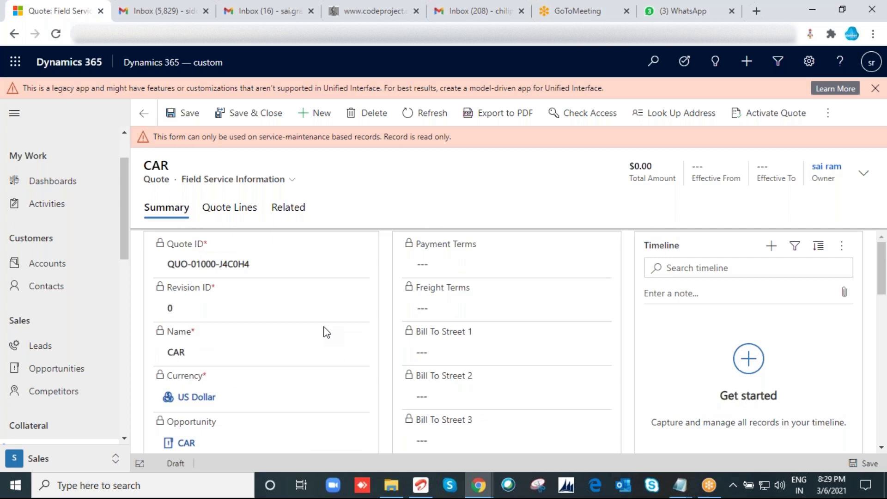
# Step: Preview the CAR quote's PDF export with the Print quote for customer template, close the preview, and activate the quote
pyautogui.click(499, 120)
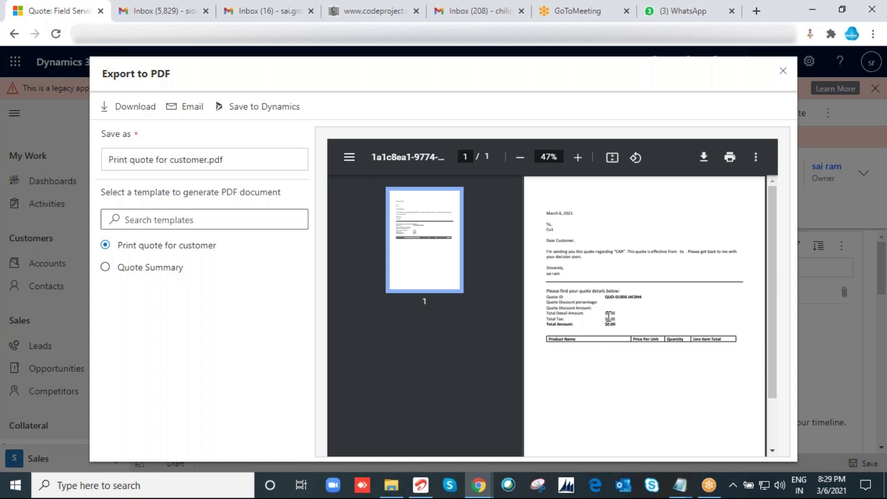
pyautogui.click(782, 68)
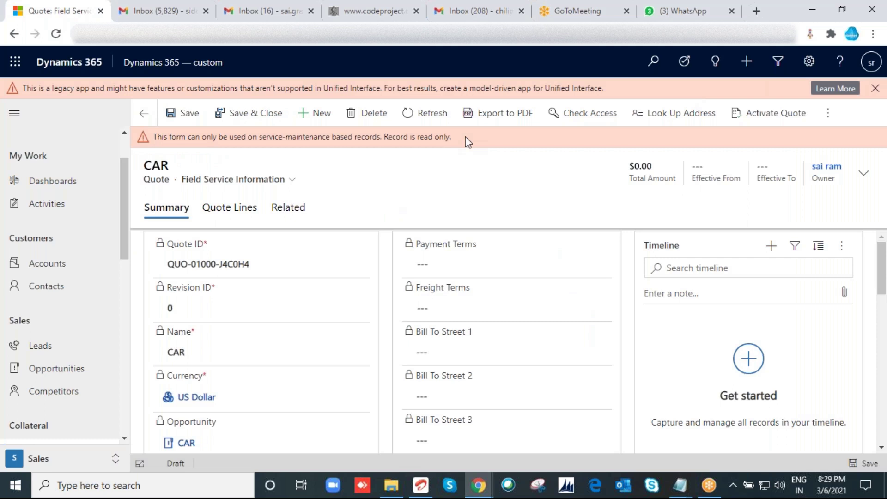
pyautogui.click(776, 119)
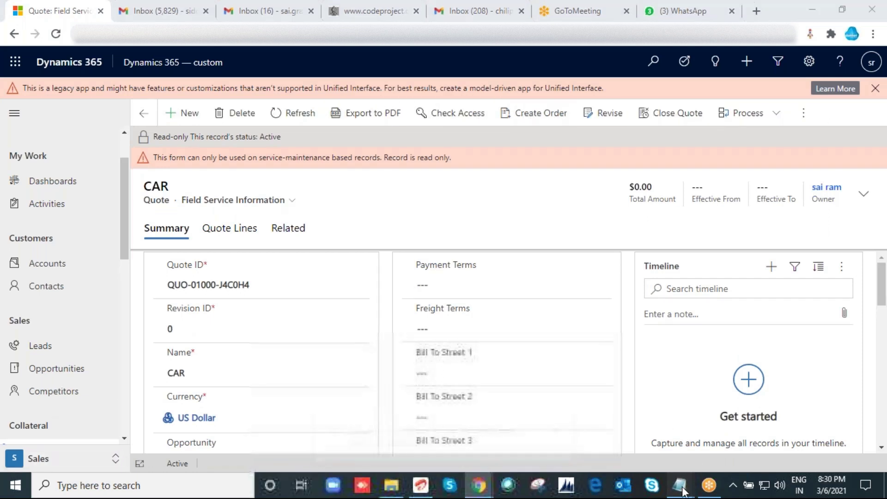
# Step: Point out the order stage in the Notepad notes and create an order from the CAR quote, marking it Won and closing the opportunity
pyautogui.moveTo(689, 487)
pyautogui.click(756, 433)
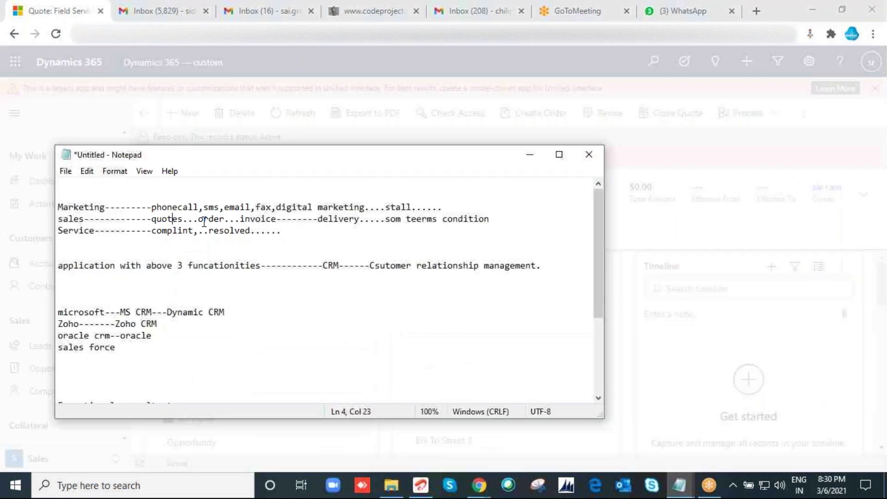
pyautogui.click(204, 221)
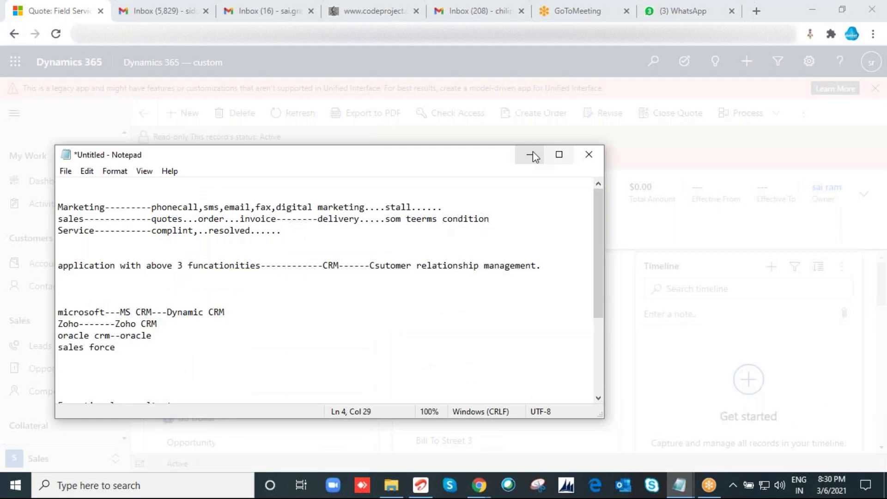
pyautogui.click(532, 154)
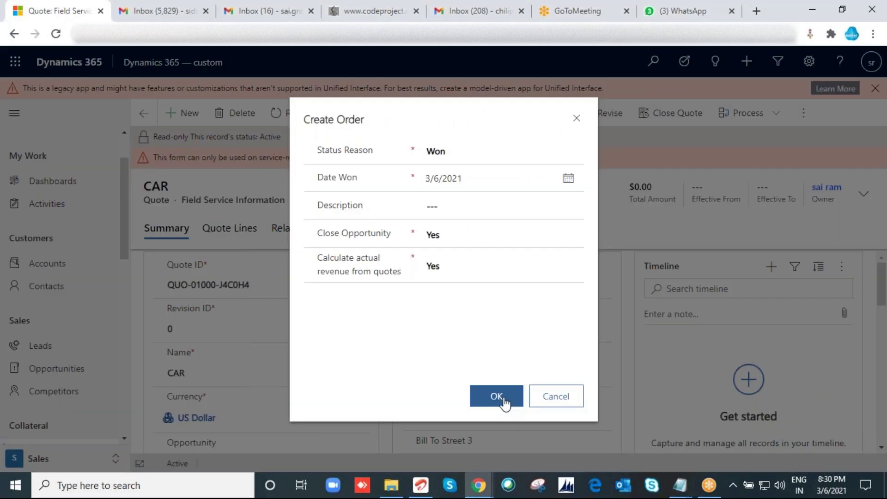
pyautogui.click(497, 396)
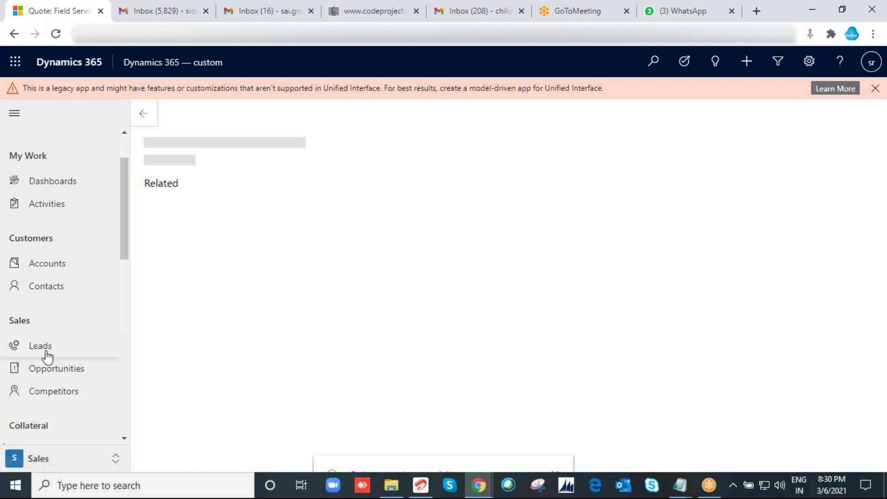
# Step: Fulfill the CAR order with the status reason Complete
pyautogui.scroll(-3, 47, 341)
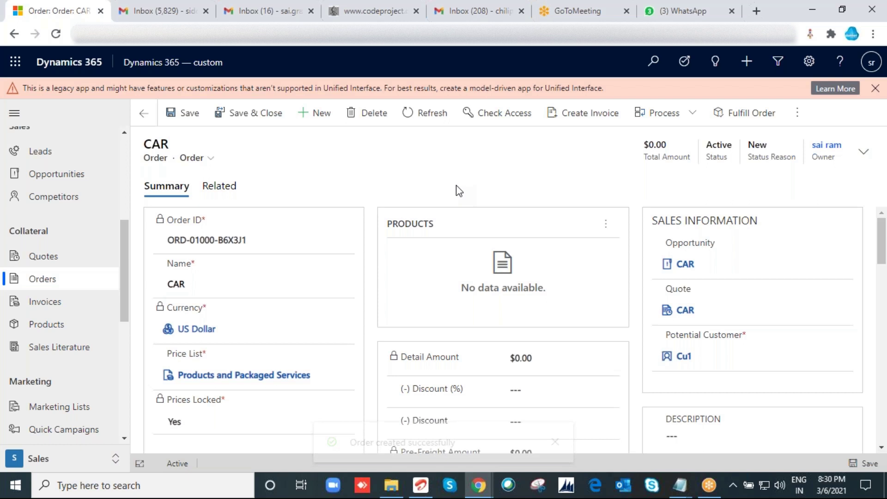
pyautogui.click(752, 114)
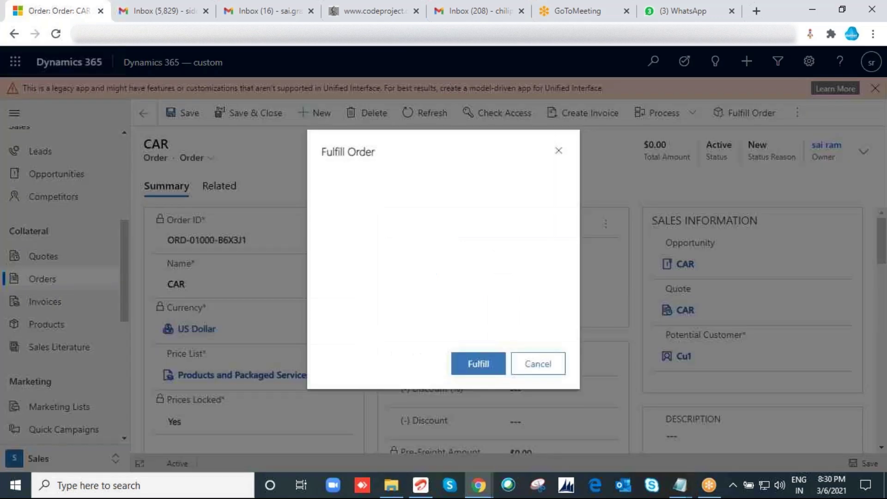
pyautogui.click(476, 198)
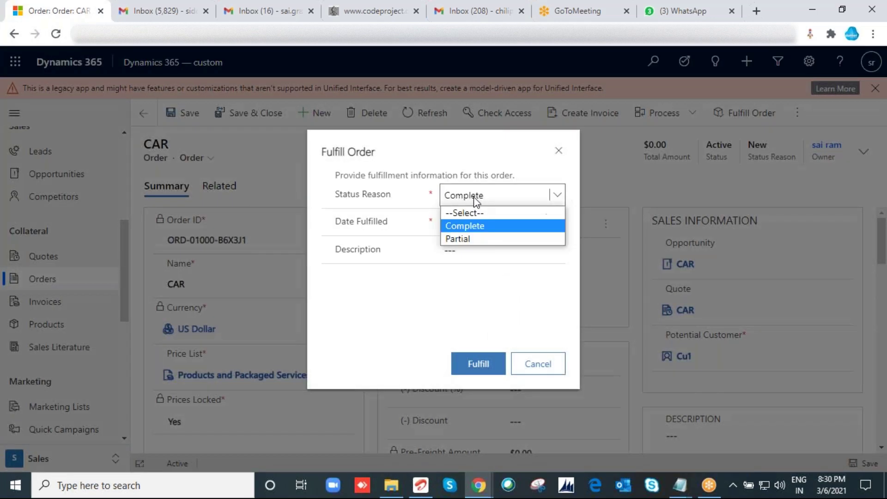
pyautogui.click(558, 150)
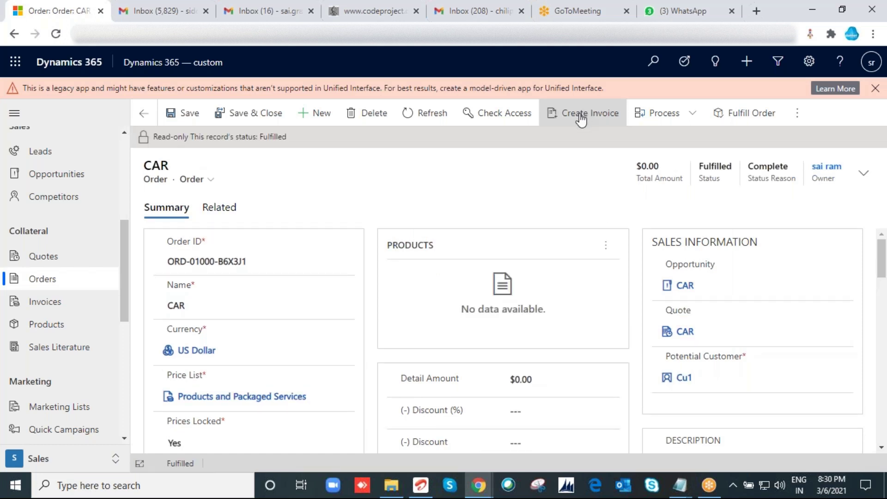
# Step: Create an invoice from the CAR order, mark it paid with status reason Complete, and point out its Paid status
pyautogui.click(580, 116)
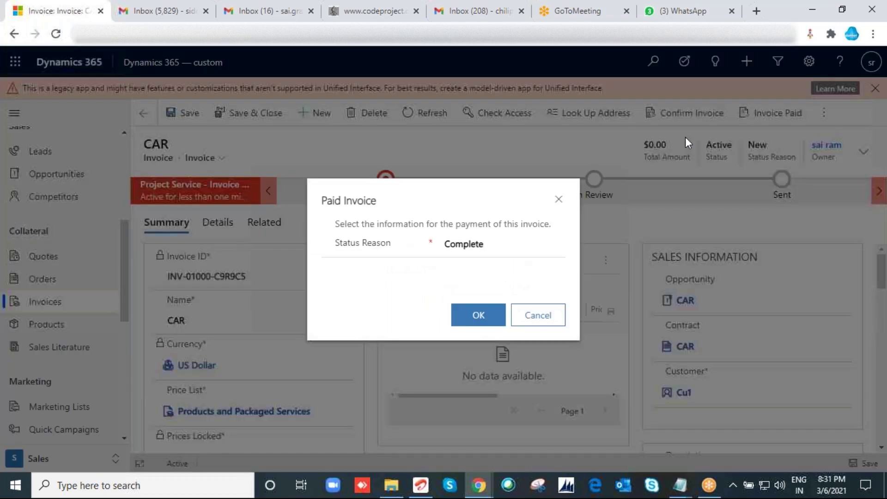
pyautogui.click(477, 318)
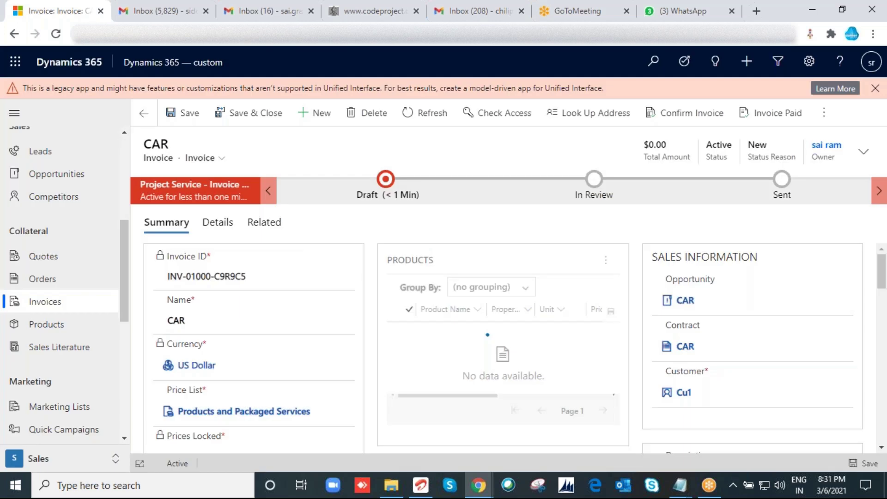
pyautogui.moveTo(264, 137); pyautogui.dragTo(299, 145)
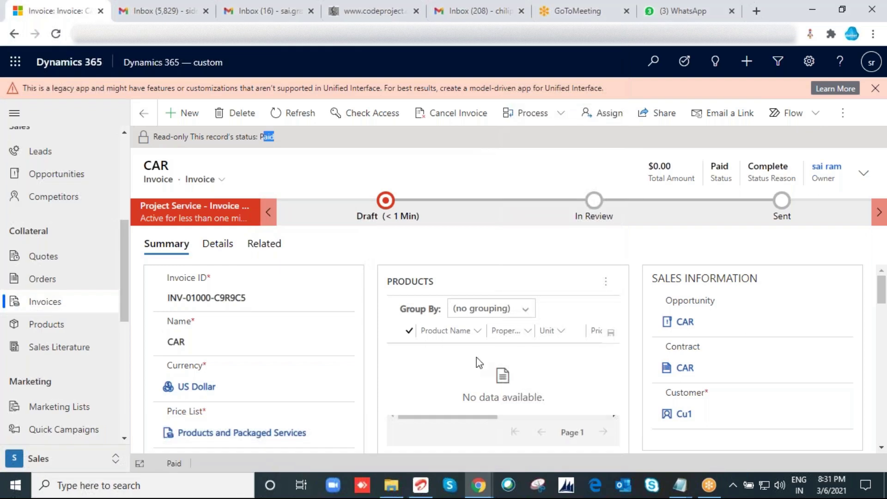
# Step: Review the quotes, order, invoice and delivery stages of the sales line in the untitled Notepad notes, and minimize the notes
pyautogui.click(679, 490)
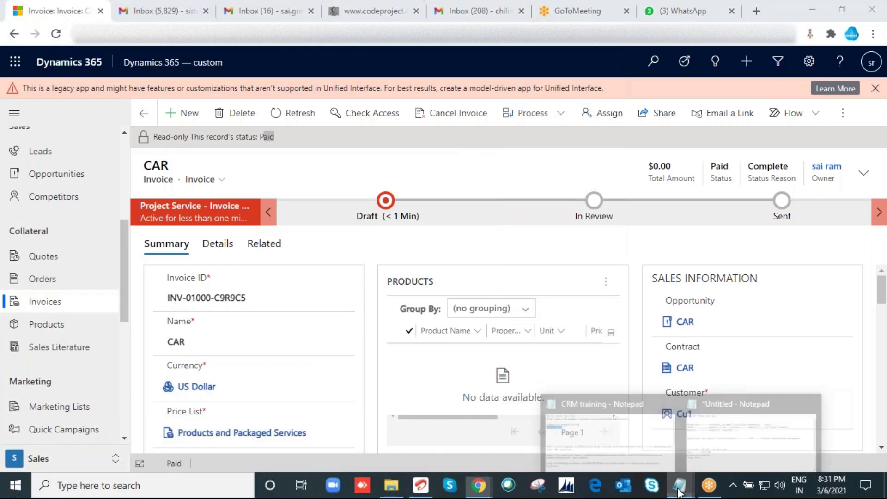
pyautogui.click(627, 428)
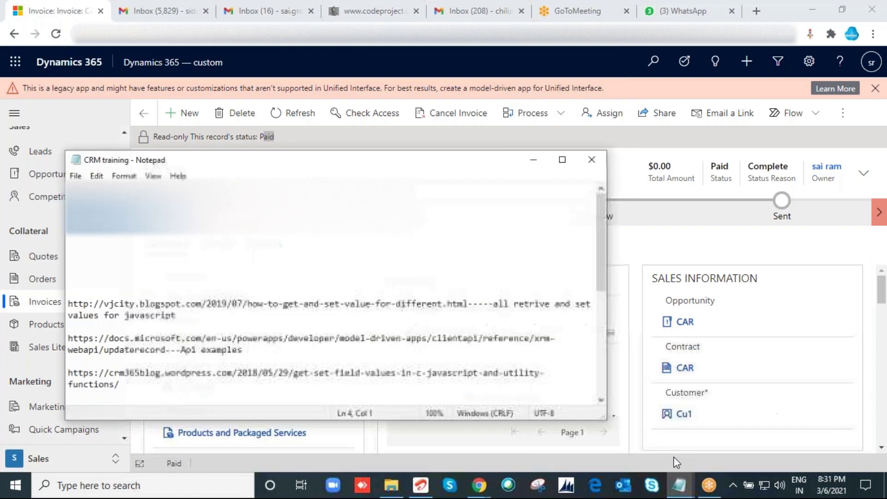
pyautogui.moveTo(679, 485)
pyautogui.click(726, 422)
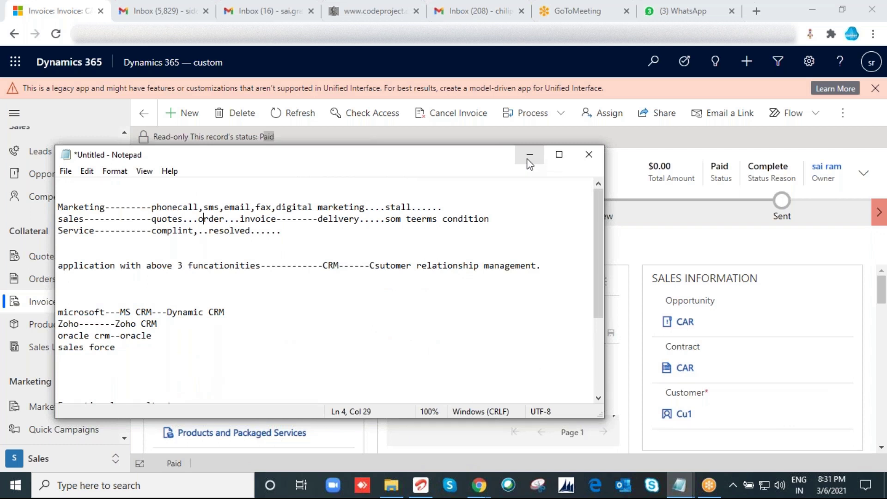
pyautogui.click(530, 164)
pyautogui.click(529, 164)
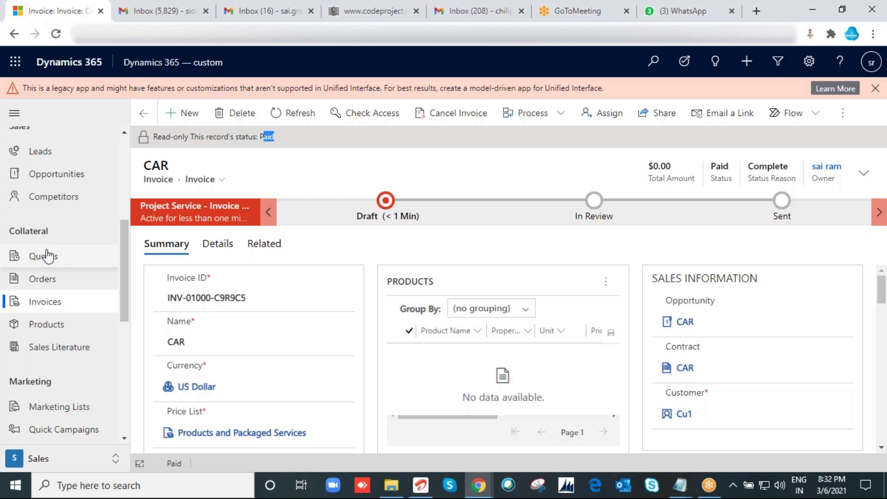
# Step: Show the My Open Leads view and open the first lead, about following up with information
pyautogui.scroll(3, 66, 276)
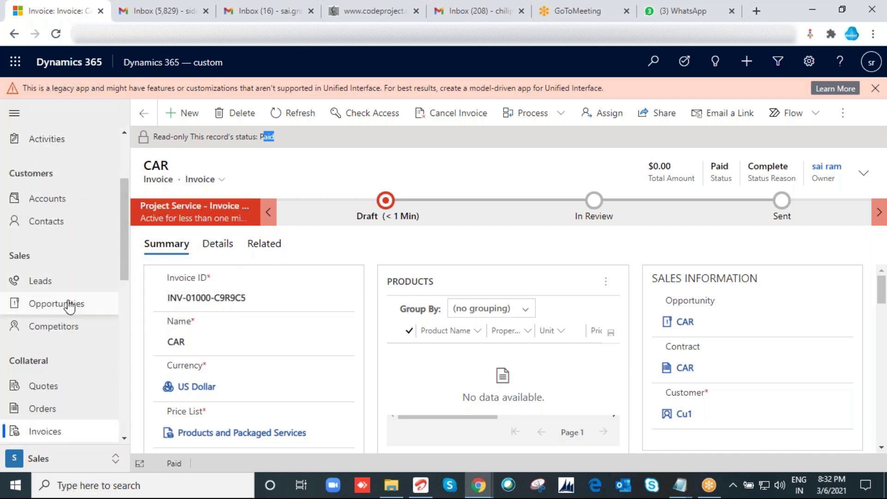
pyautogui.click(65, 281)
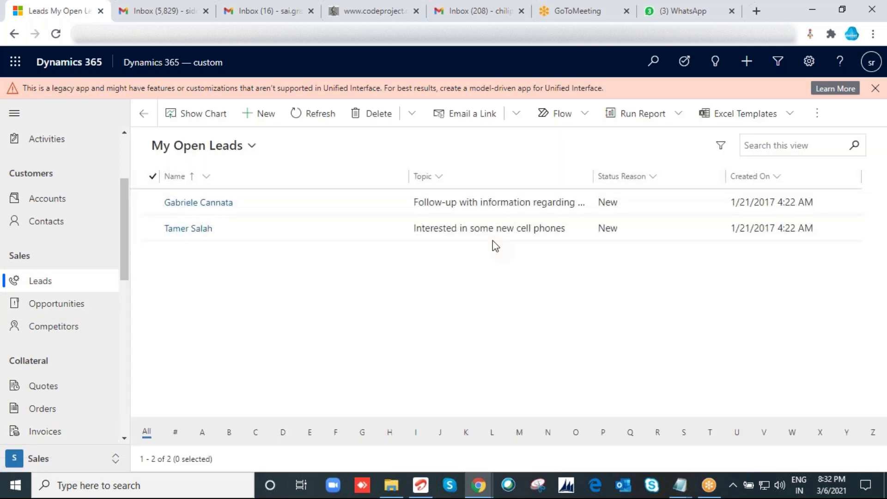
pyautogui.doubleClick(352, 204)
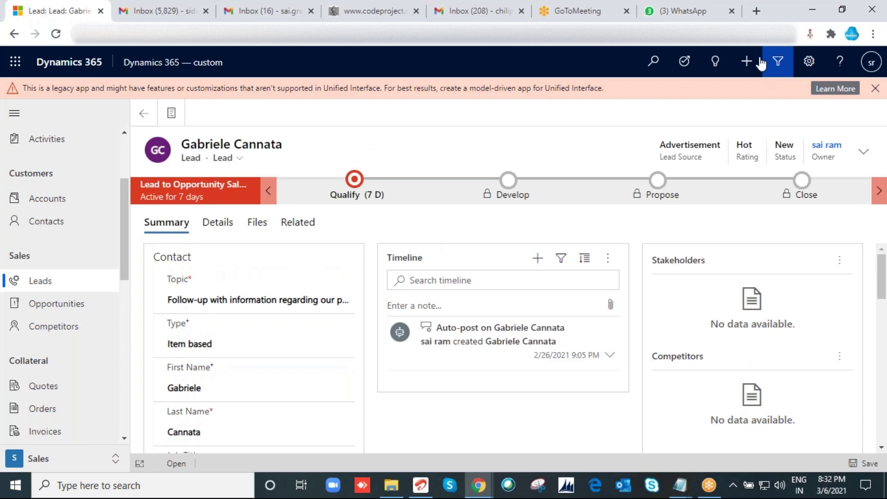
# Step: Open Advanced Settings and load the Default Solution from Customization, checking back on the open lead record
pyautogui.click(809, 61)
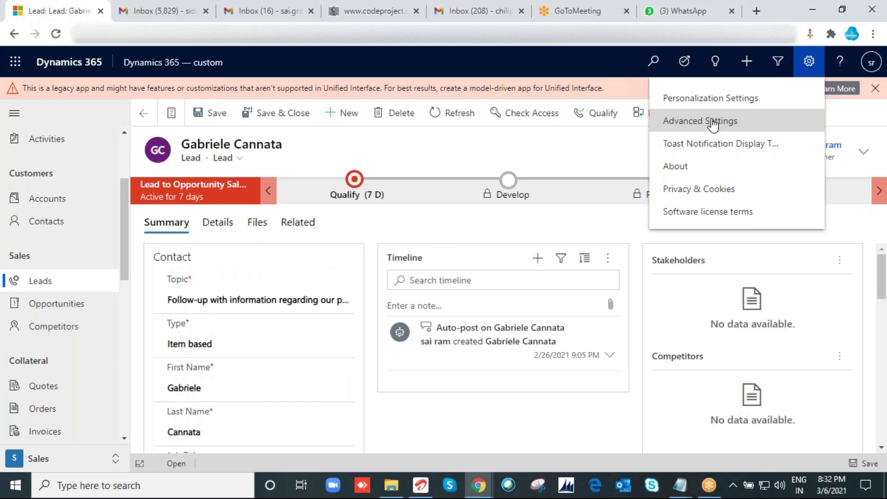
pyautogui.click(713, 123)
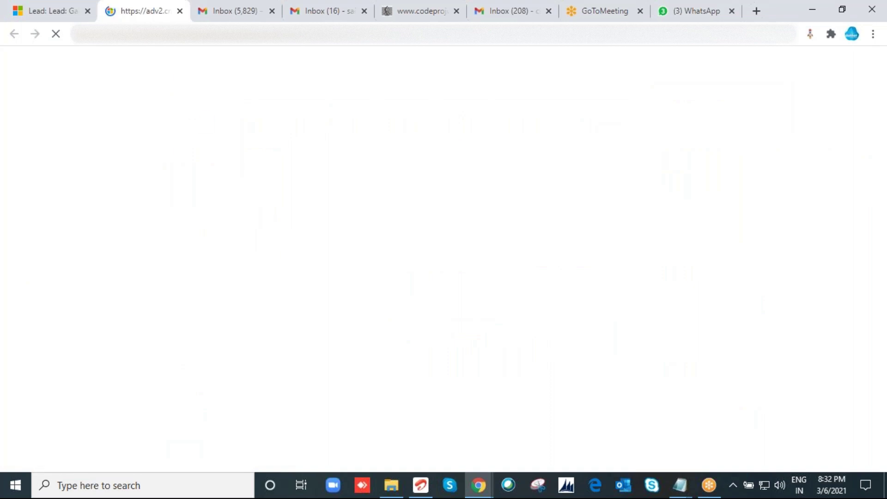
pyautogui.click(13, 6)
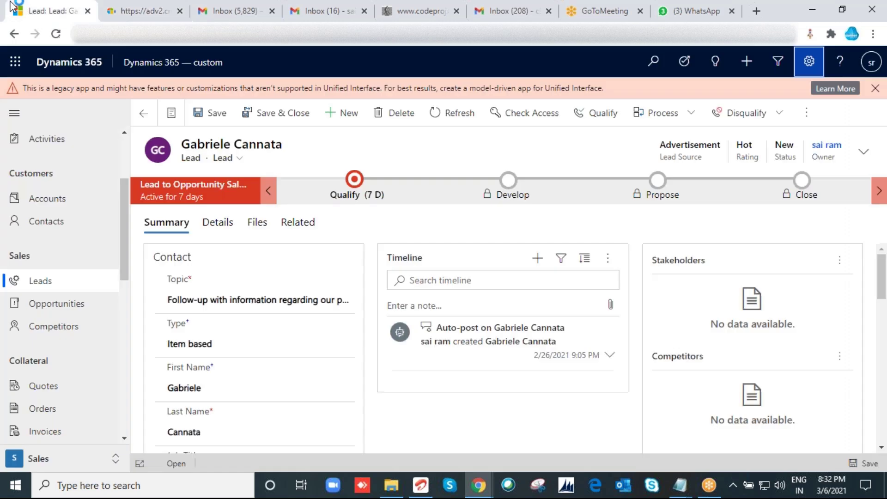
pyautogui.click(145, 6)
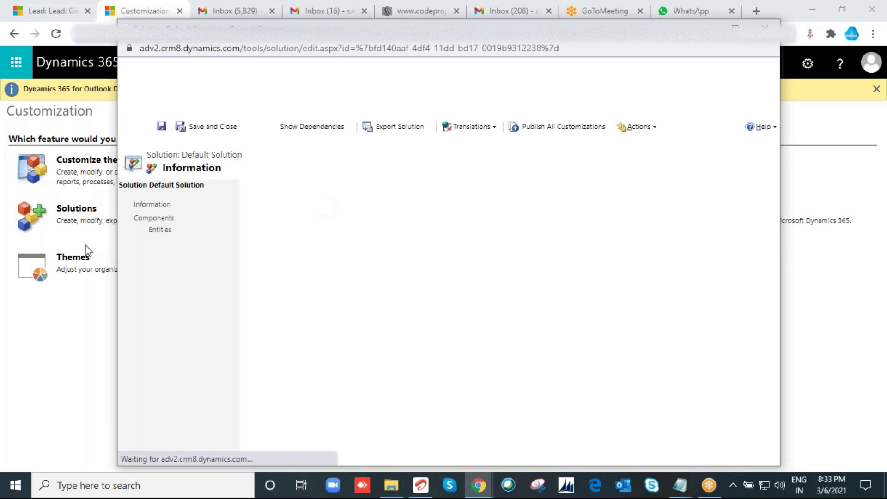
pyautogui.click(47, 6)
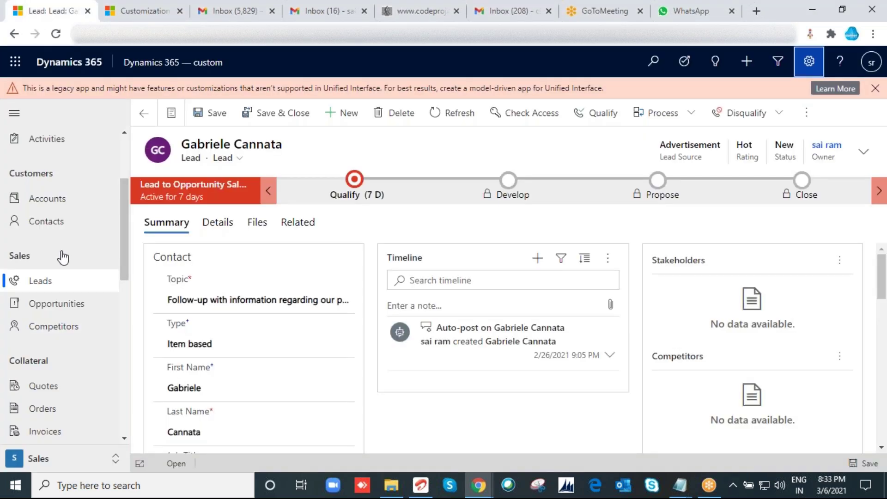
# Step: Expand the Lead entity in the Default Solution and open its main form named Lead from the active forms
pyautogui.scroll(-15, 175, 340)
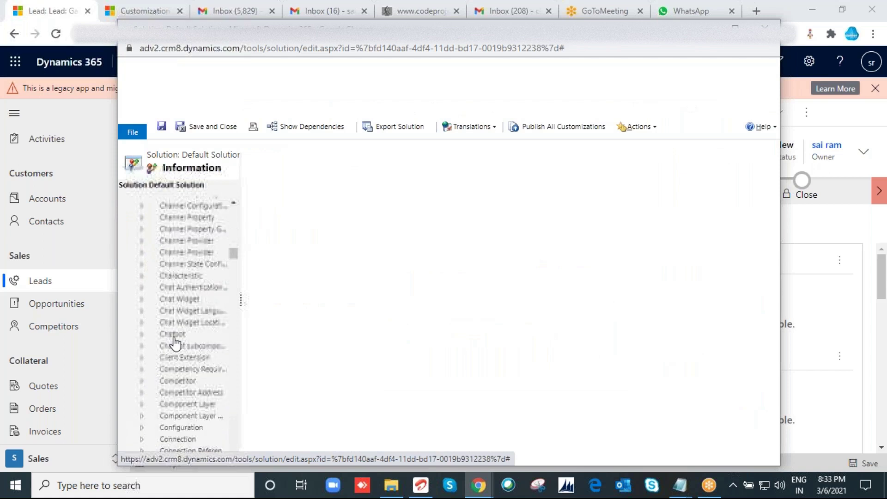
pyautogui.scroll(-10, 175, 342)
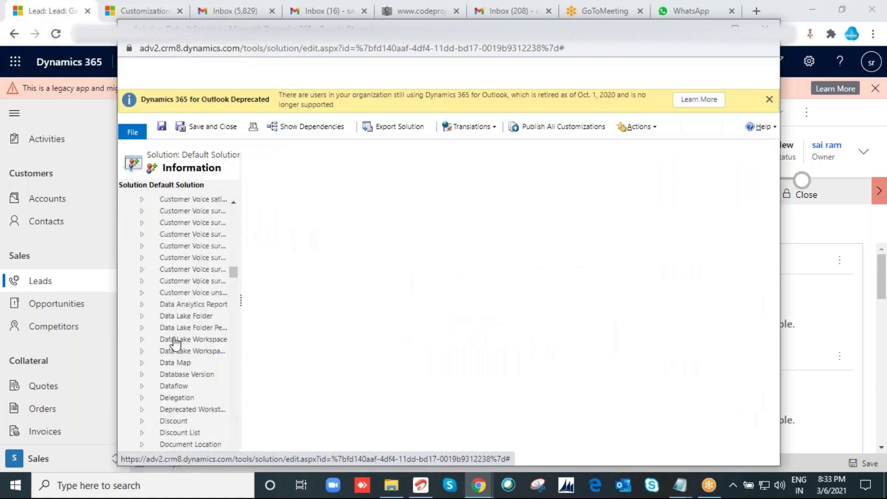
pyautogui.scroll(-3, 175, 341)
pyautogui.scroll(-6, 176, 342)
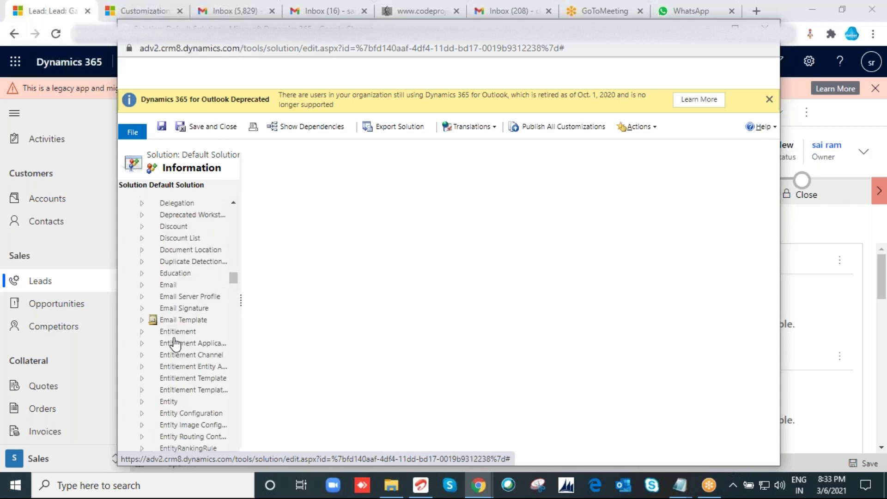
pyautogui.scroll(8, 175, 344)
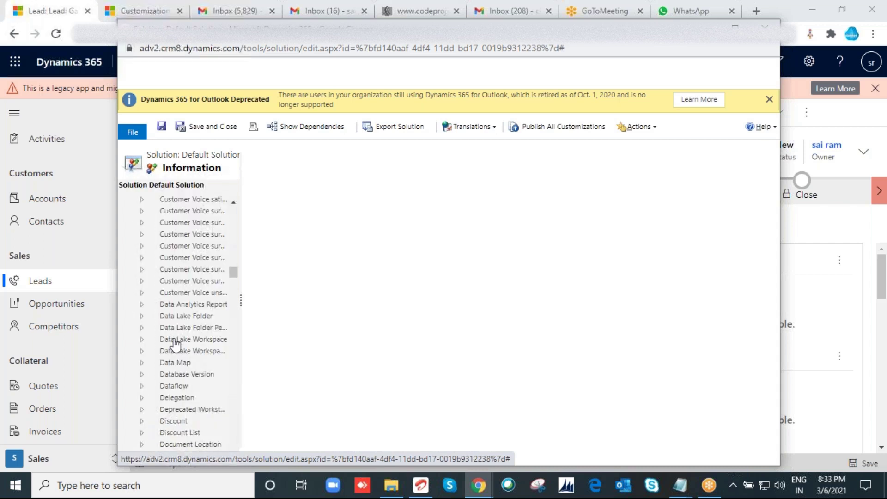
pyautogui.scroll(-20, 175, 344)
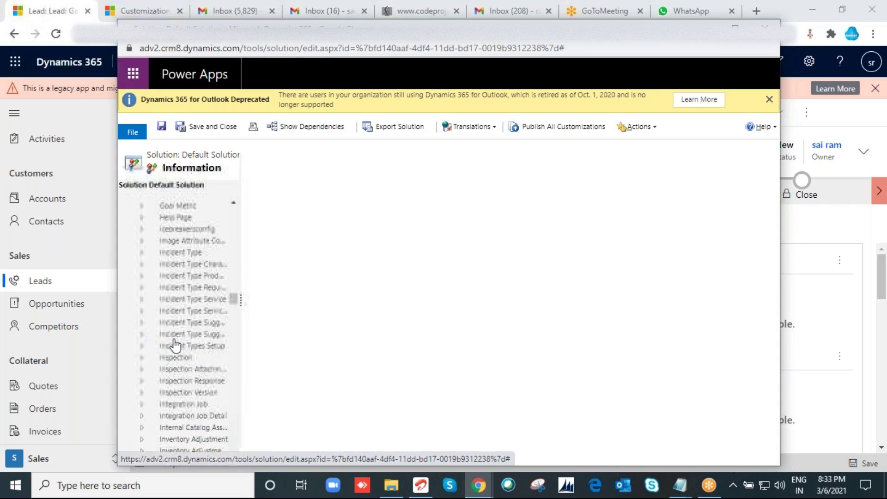
pyautogui.scroll(-15, 174, 344)
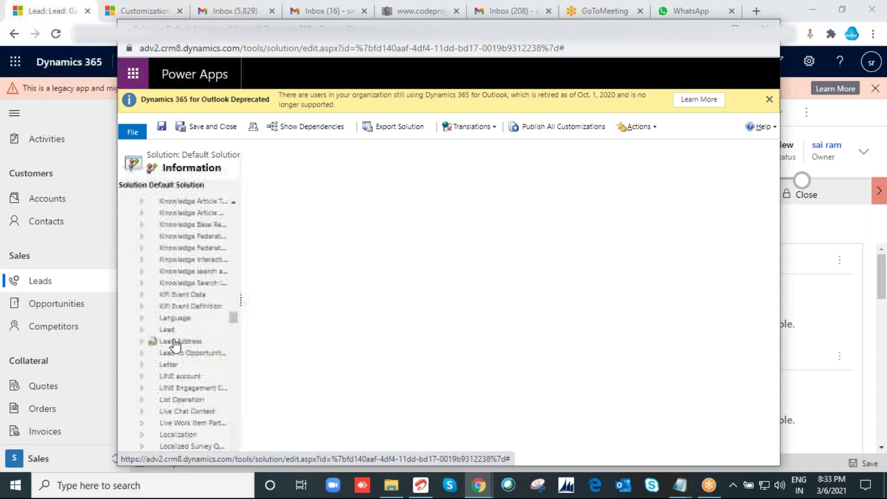
pyautogui.scroll(-3, 175, 344)
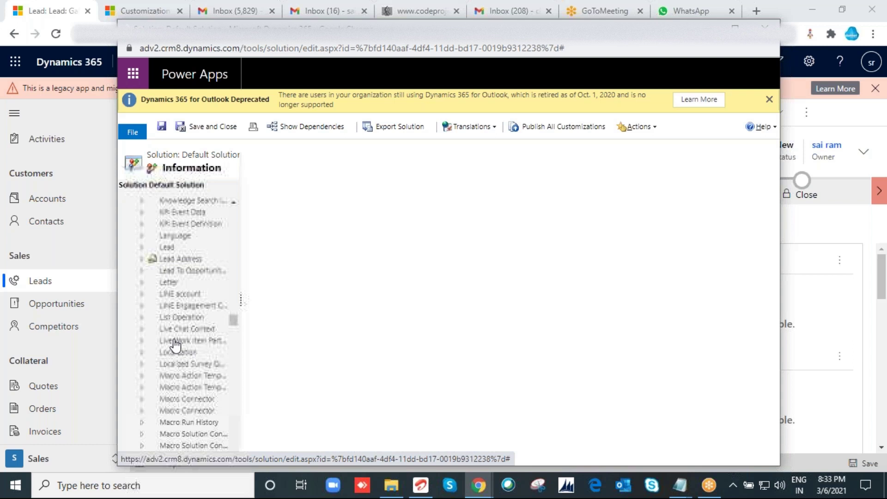
pyautogui.click(142, 248)
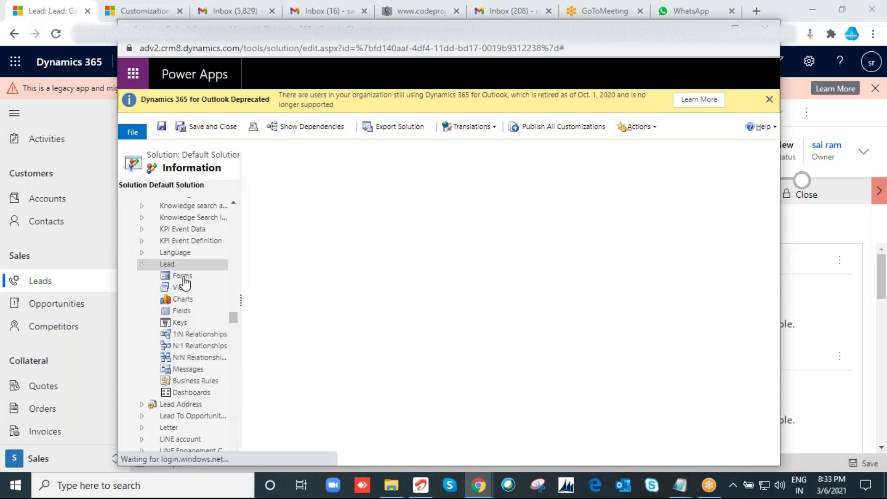
pyautogui.click(183, 277)
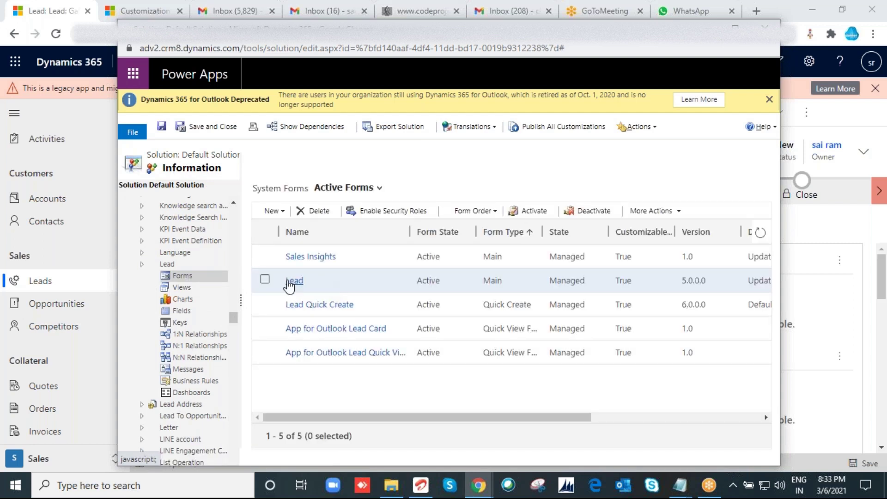
pyautogui.click(291, 280)
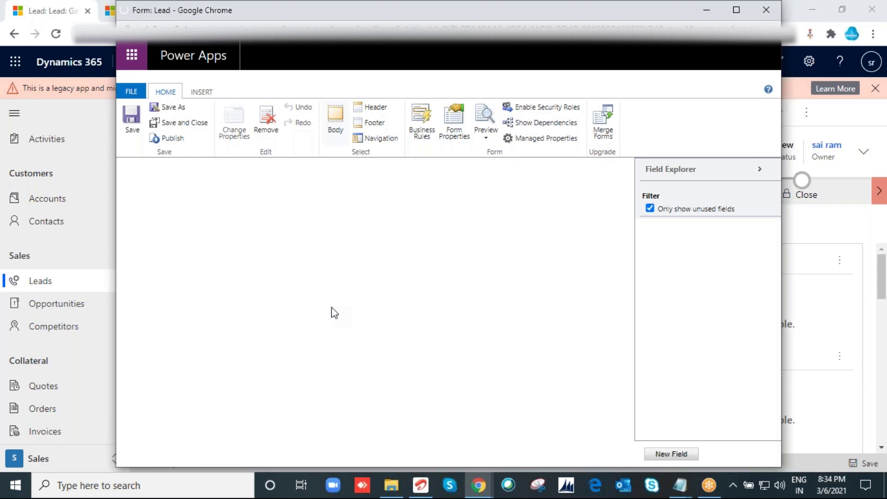
# Step: Look over the open lead record's form layout and return to the Lead form editor
pyautogui.click(45, 14)
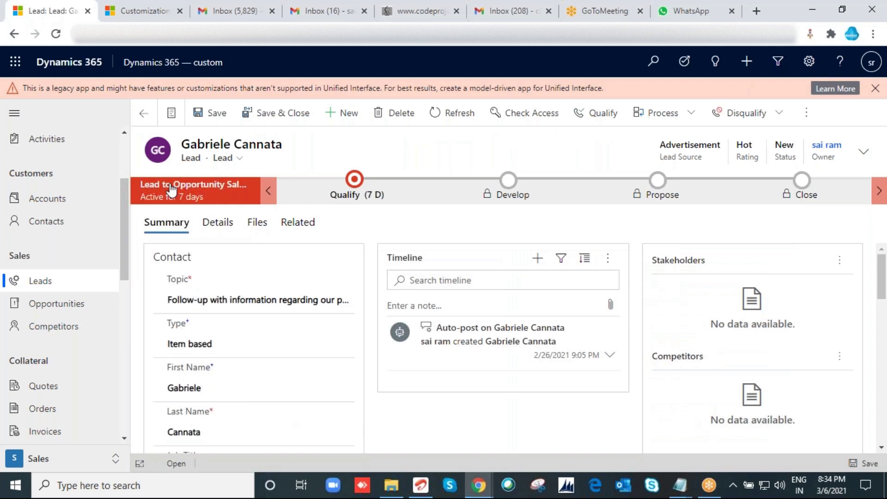
pyautogui.click(483, 490)
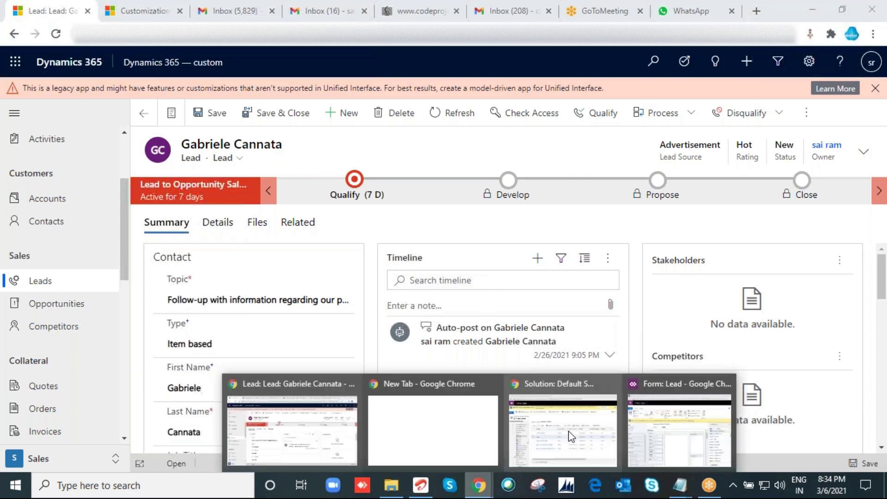
pyautogui.click(679, 430)
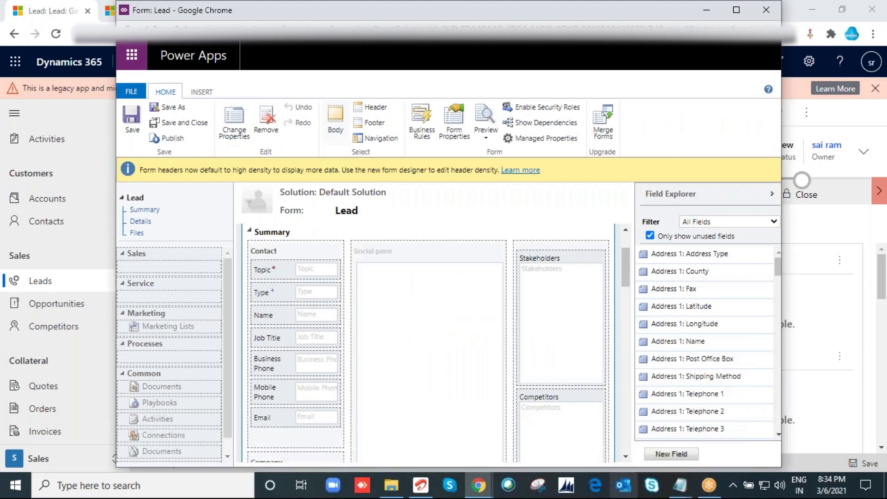
# Step: Create a new Lead field with display name location and data type Single Line of Text, and save and close it
pyautogui.click(666, 456)
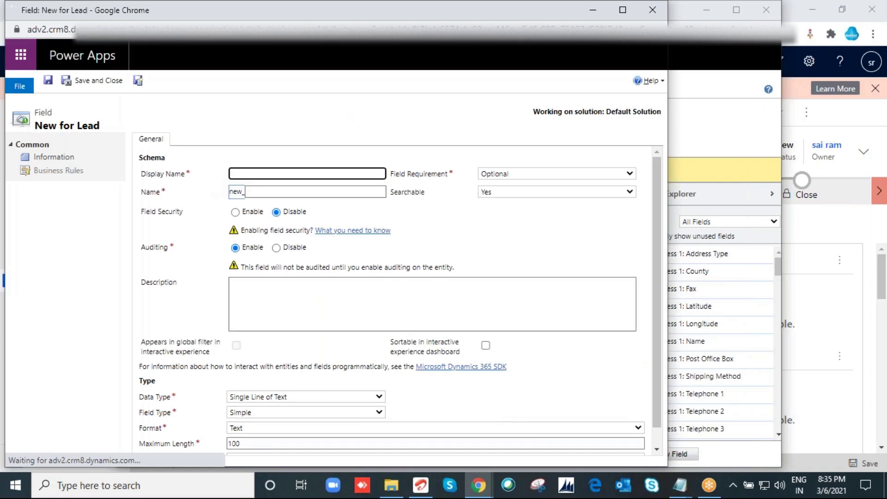
pyautogui.click(251, 174)
pyautogui.write('location')
pyautogui.click(435, 241)
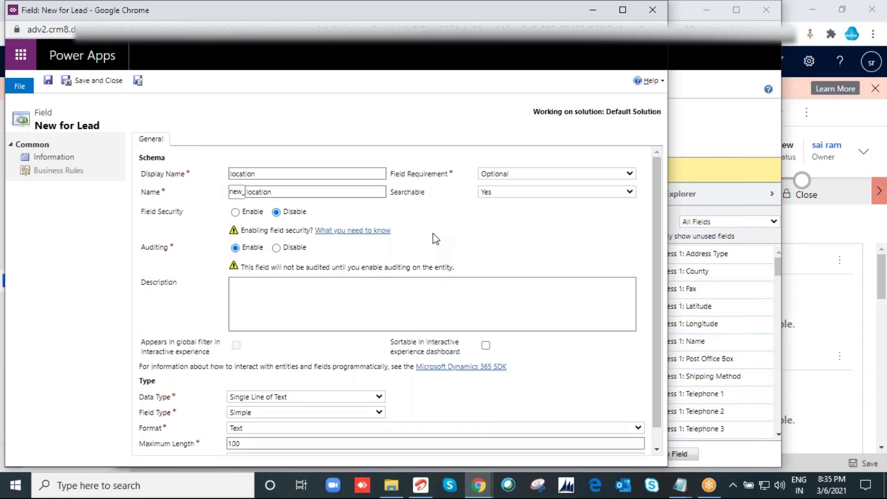
pyautogui.click(277, 398)
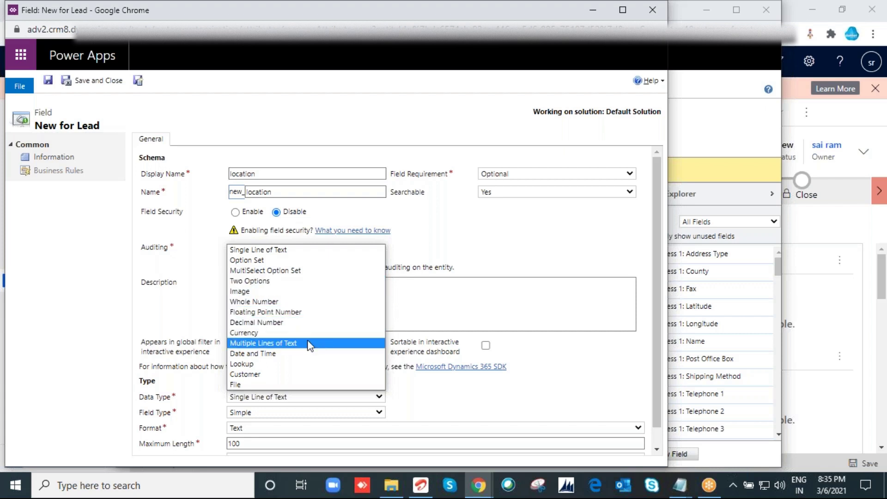
pyautogui.click(269, 254)
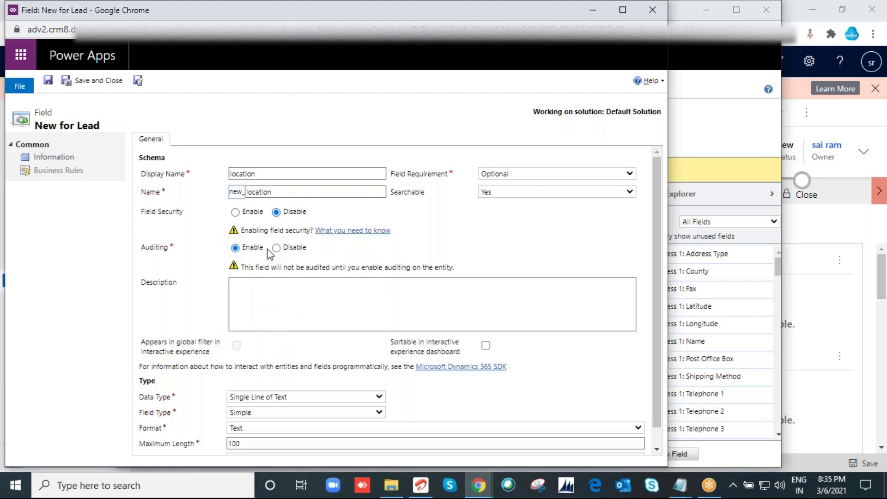
pyautogui.click(99, 86)
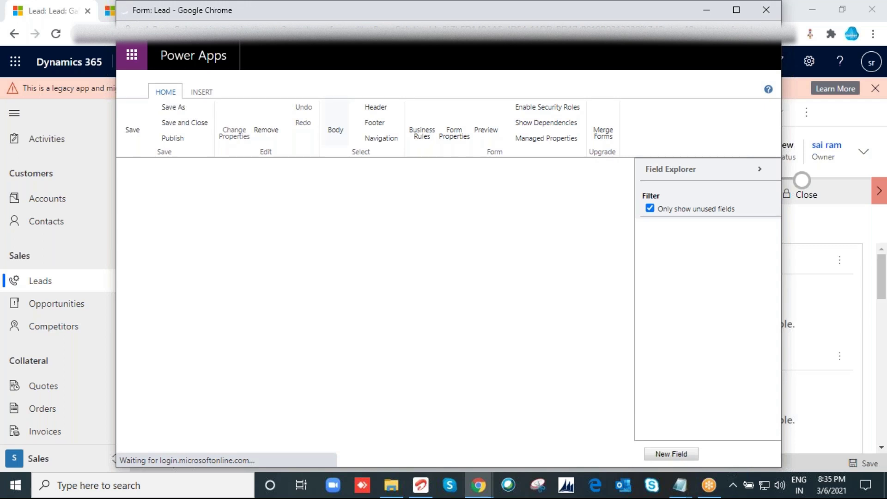
# Step: Add the location field above Topic in the Contact section of the Lead form and save the form
pyautogui.scroll(-10, 693, 333)
pyautogui.scroll(-10, 693, 330)
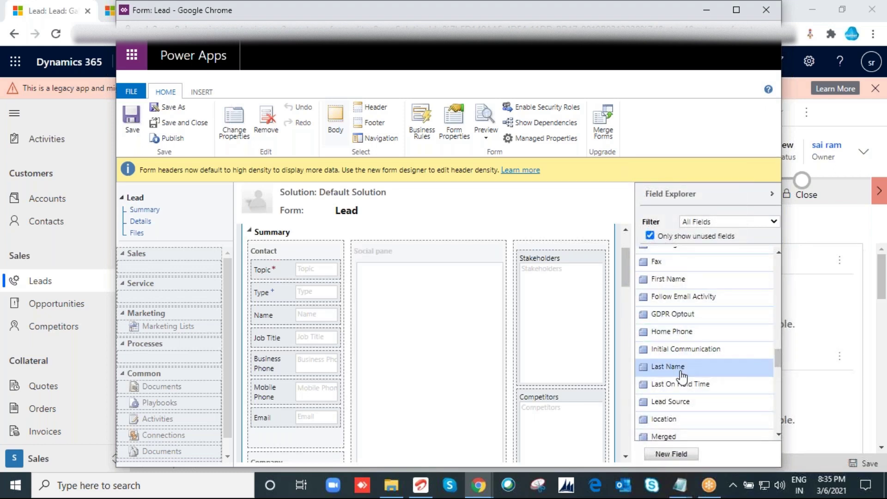
pyautogui.moveTo(680, 428); pyautogui.dragTo(270, 272)
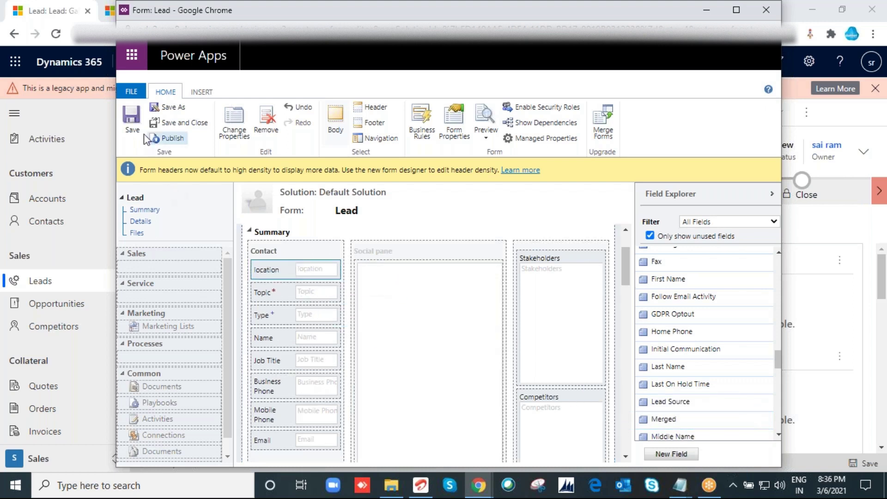
pyautogui.click(132, 121)
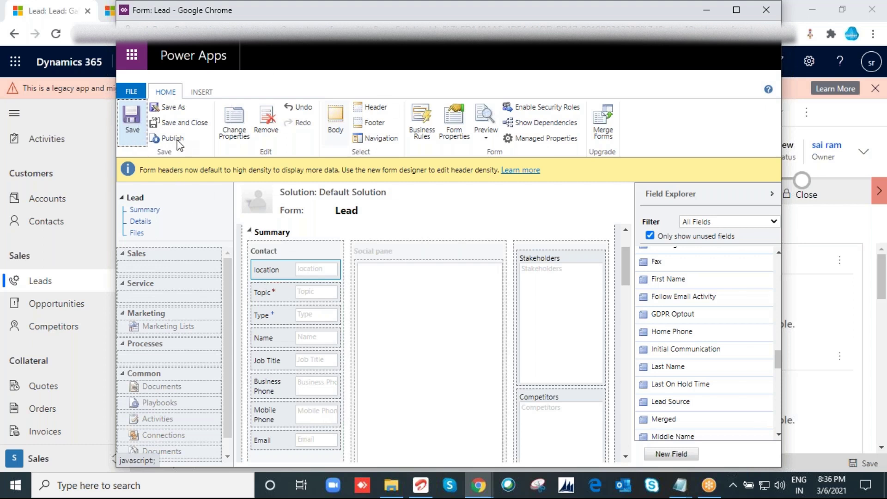
# Step: Return from the lead record to the Lead form editor and publish the form changes
pyautogui.click(81, 110)
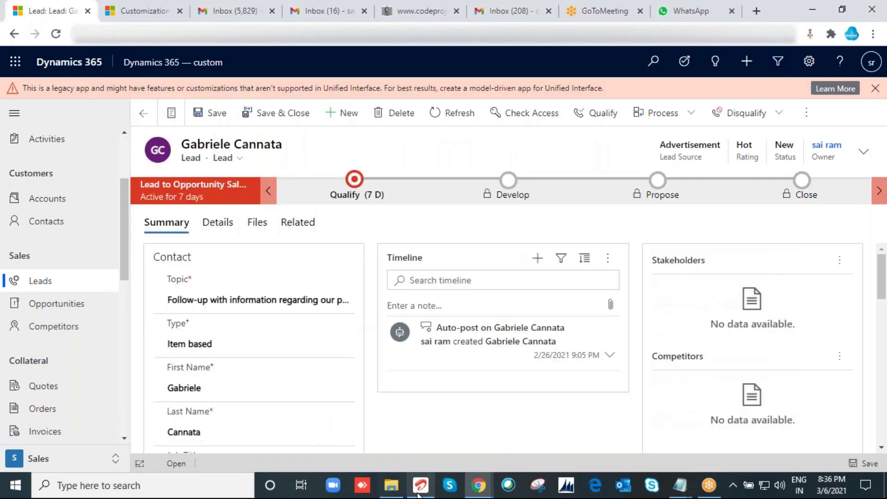
pyautogui.moveTo(479, 493)
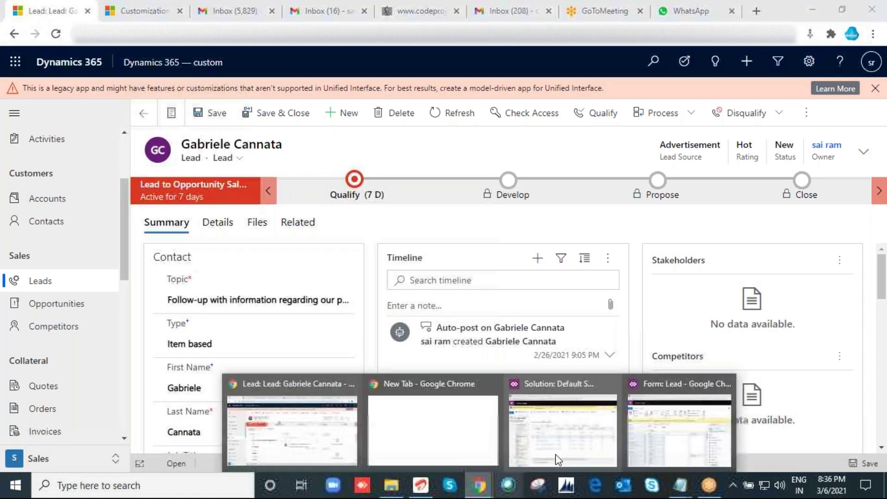
pyautogui.click(556, 458)
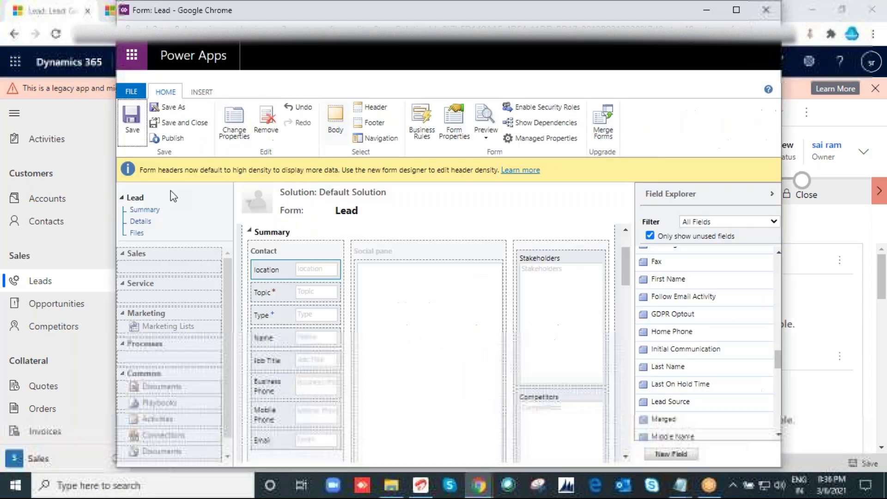
pyautogui.click(172, 139)
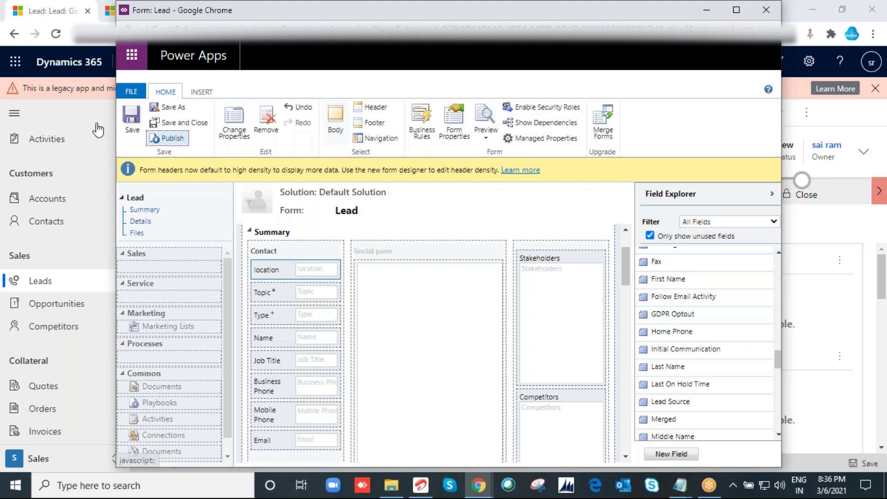
# Step: Switch to the open lead record and reload its page to load the published form
pyautogui.click(61, 91)
pyautogui.click(64, 40)
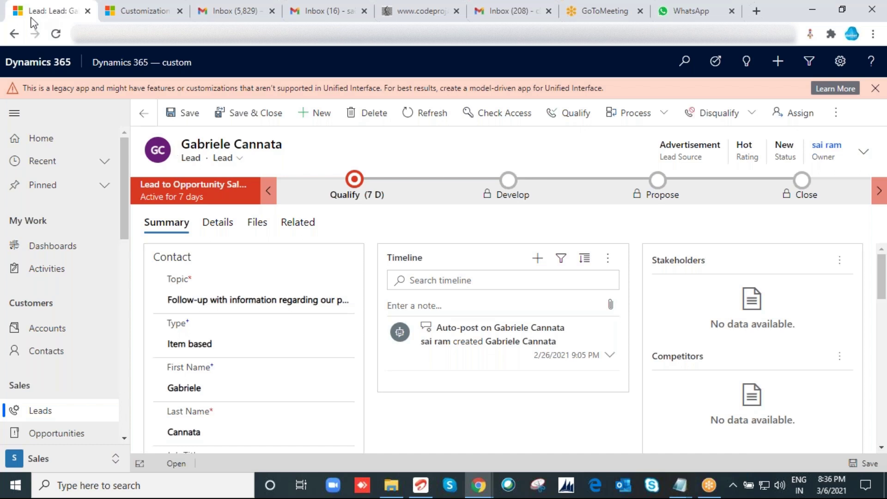
pyautogui.click(54, 34)
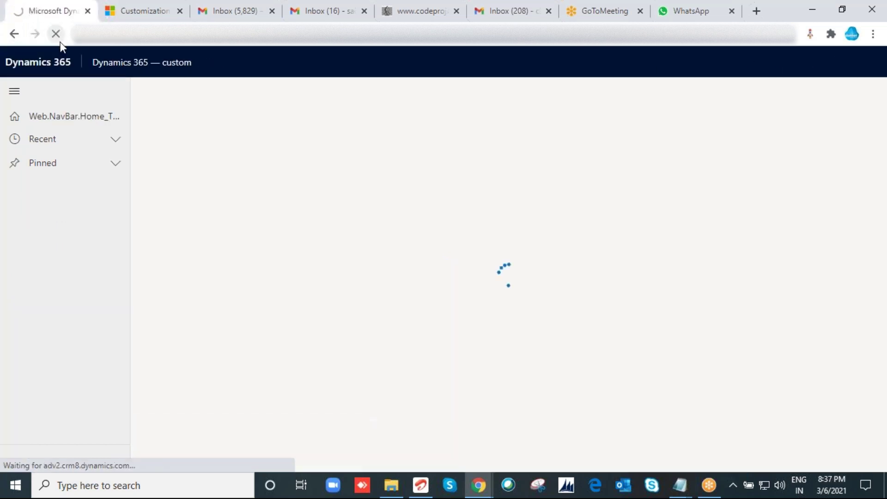
# Step: Go back to the Lead form editor and publish the Lead customizations once more
pyautogui.moveTo(488, 488)
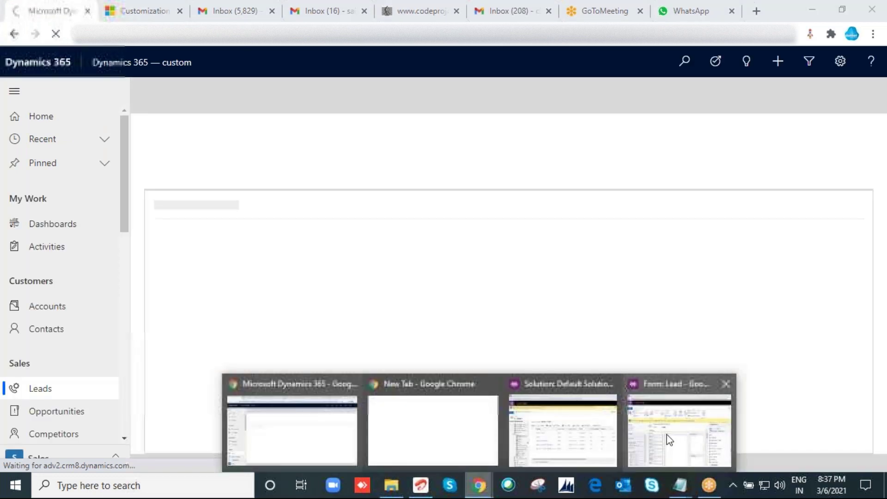
pyautogui.click(669, 439)
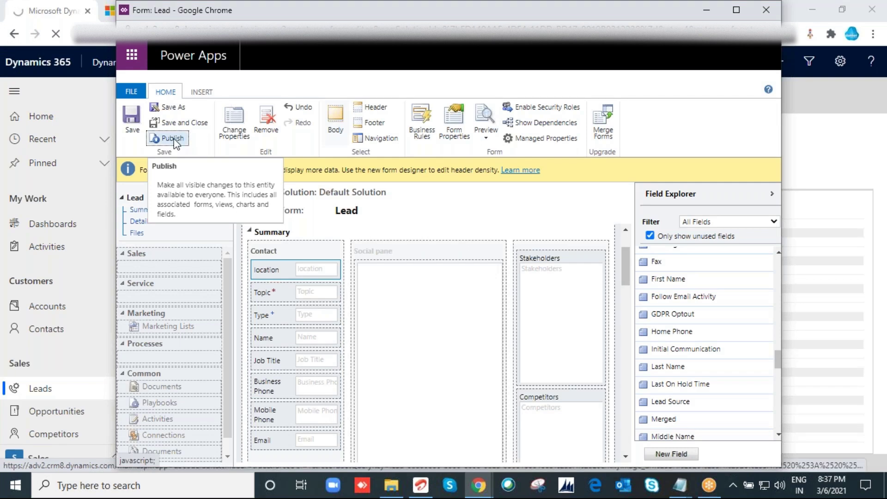
pyautogui.click(173, 138)
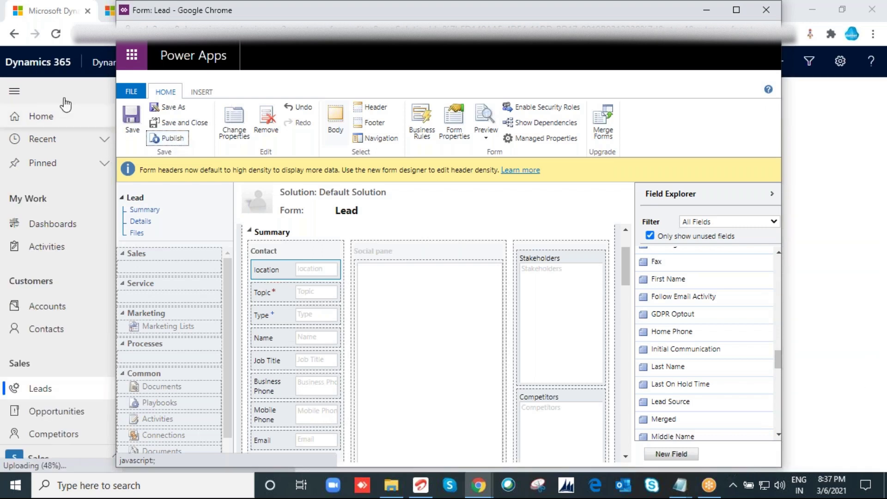
# Step: Return to the lead record and check the location field in its Contact section, leaving the field empty
pyautogui.click(96, 89)
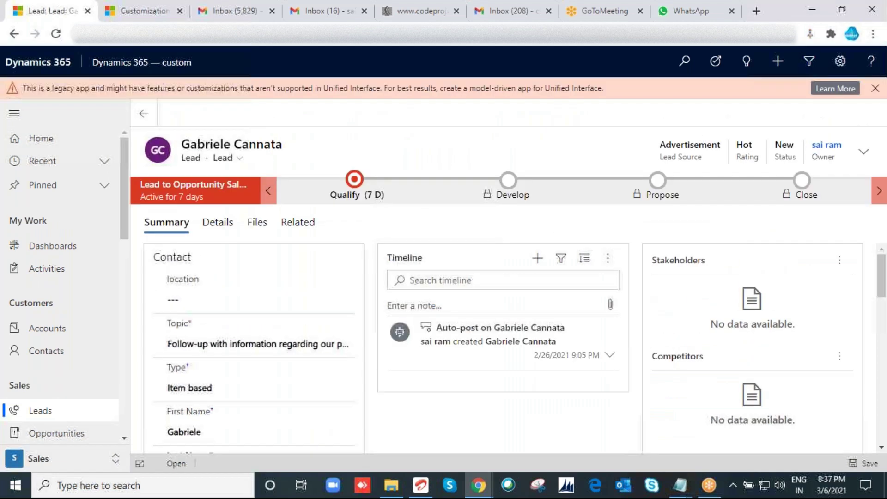
pyautogui.click(188, 300)
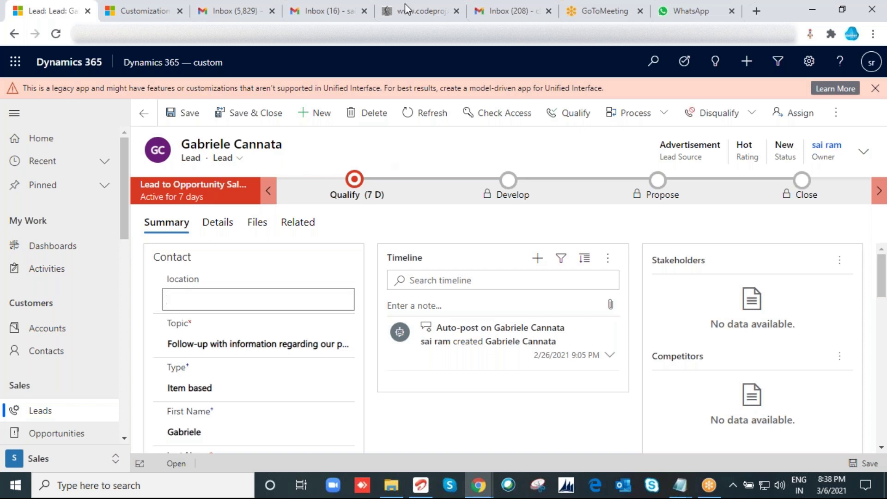
pyautogui.click(623, 19)
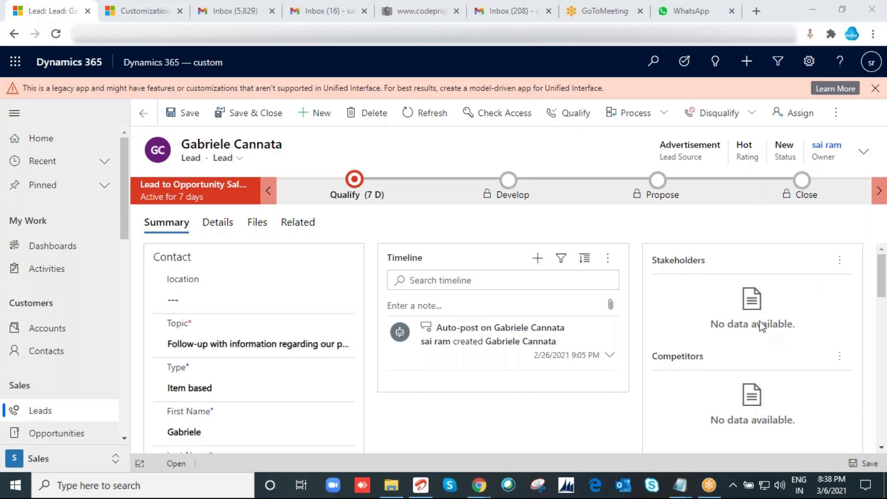